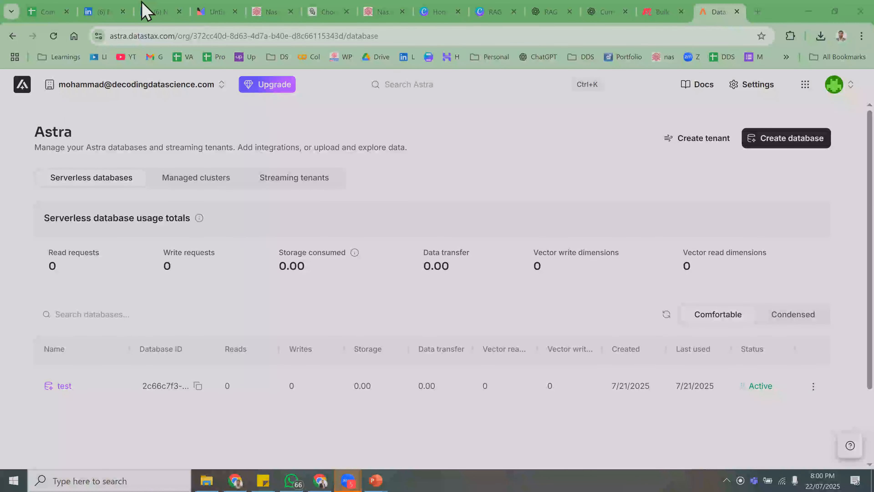
# - Show the 'What comes to mind when i say AI Agent?' word-cloud slide in Mentimeter
pyautogui.click(213, 12)
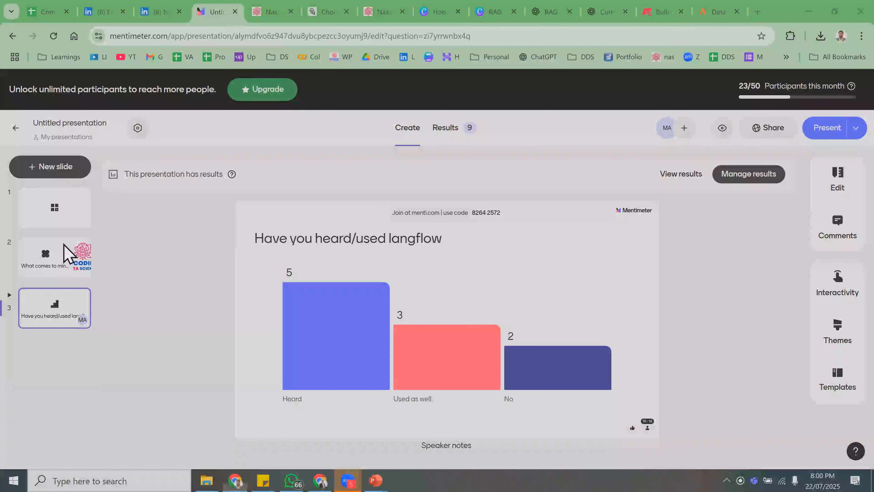
pyautogui.click(65, 268)
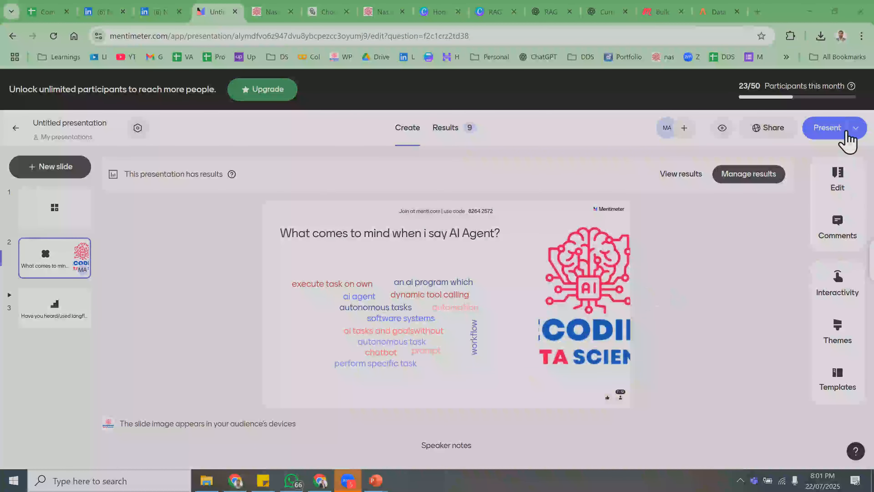
pyautogui.click(847, 136)
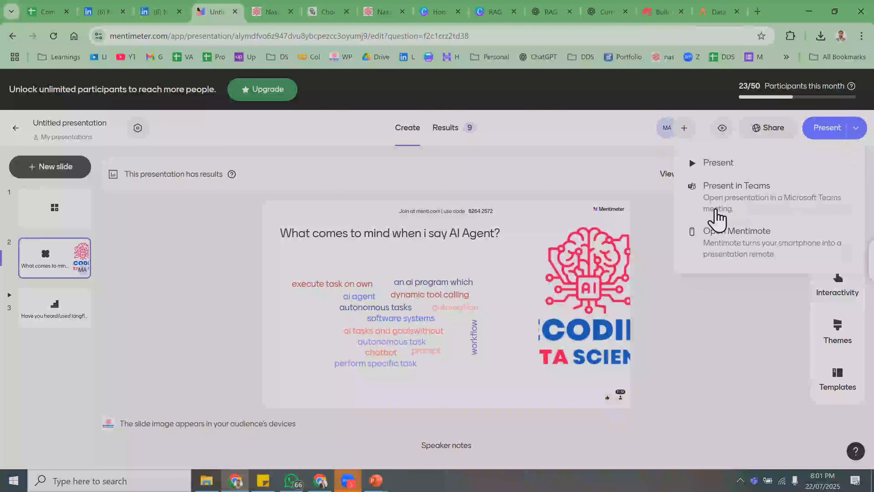
pyautogui.click(702, 306)
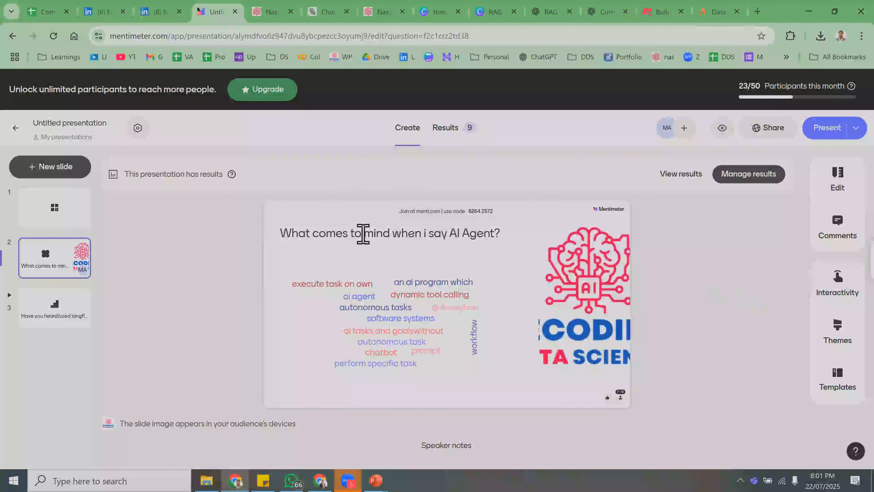
# - Snip the word-cloud slide as an image and bring up WhatsApp
pyautogui.press('super+shift+s')
pyautogui.moveTo(267, 206); pyautogui.dragTo(623, 403)
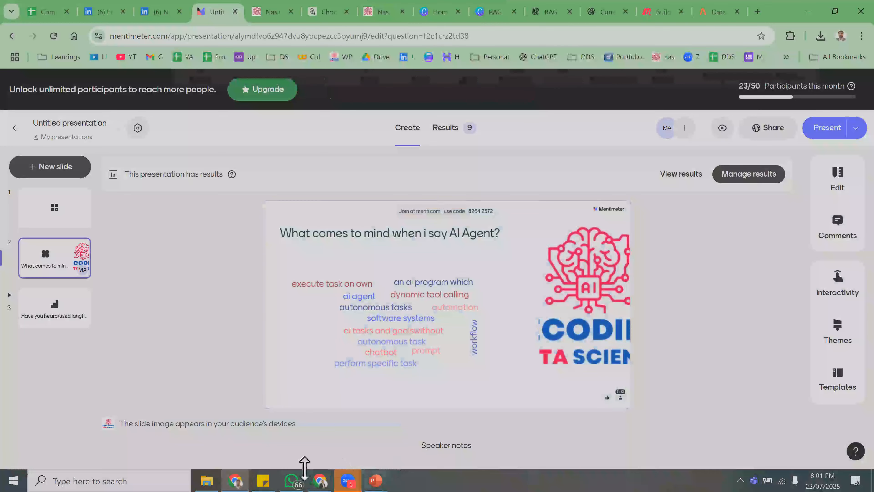
pyautogui.click(298, 480)
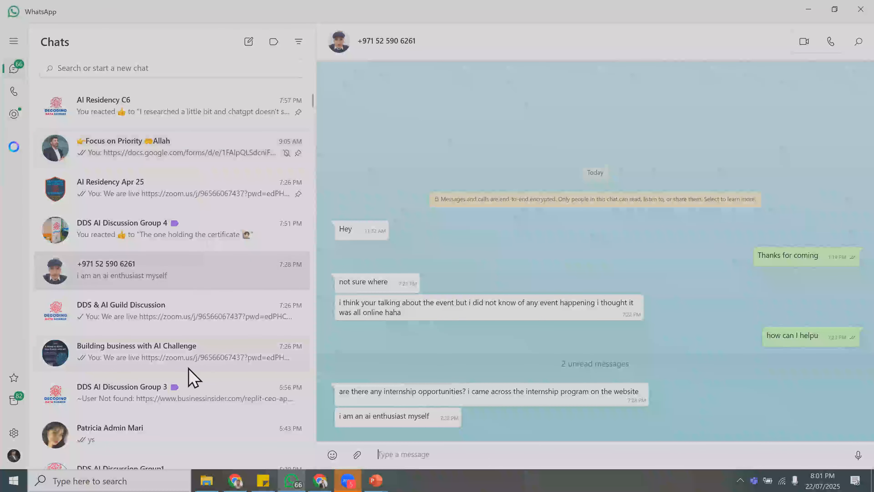
# - Paste and send the word-cloud snapshot to the DDS & AI Guild Discussion group, then minimise WhatsApp
pyautogui.click(189, 322)
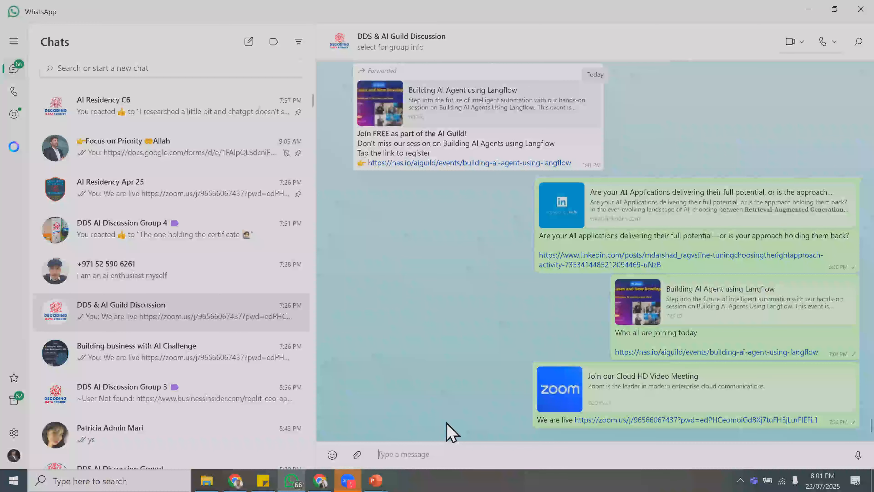
pyautogui.hotkey('ctrl', 'v')
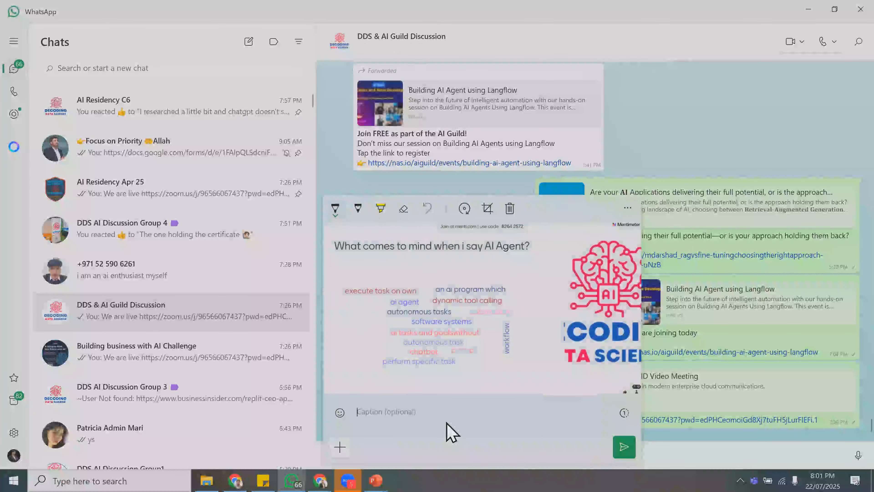
pyautogui.press('Return')
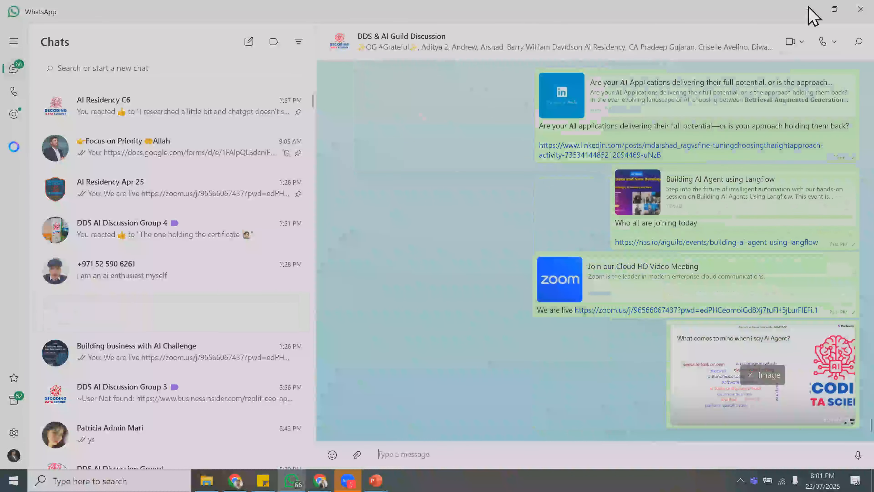
pyautogui.click(808, 8)
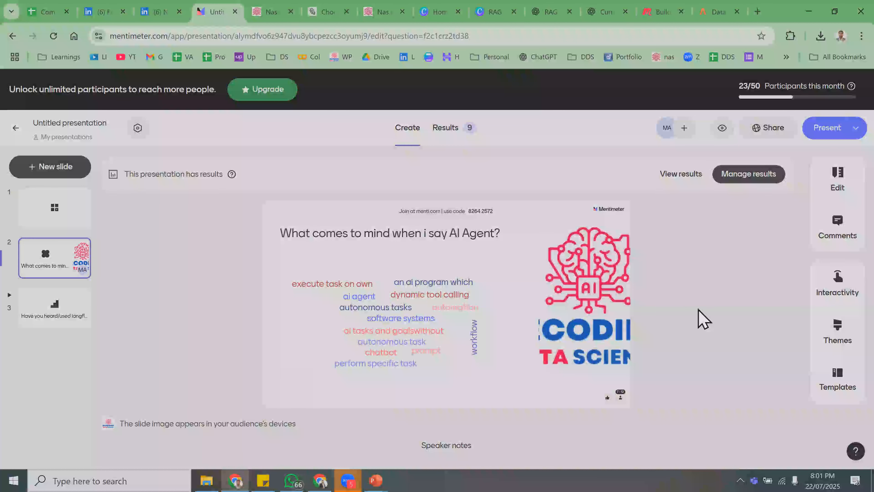
# - Rename the Mentimeter presentation to 'AIAgent/Langflow'
pyautogui.click(102, 127)
pyautogui.write('AAI Agent')
pyautogui.press('BackSpace')
pyautogui.press('BackSpace')
pyautogui.press('BackSpace')
pyautogui.press('BackSpace')
pyautogui.press('BackSpace')
pyautogui.press('BackSpace')
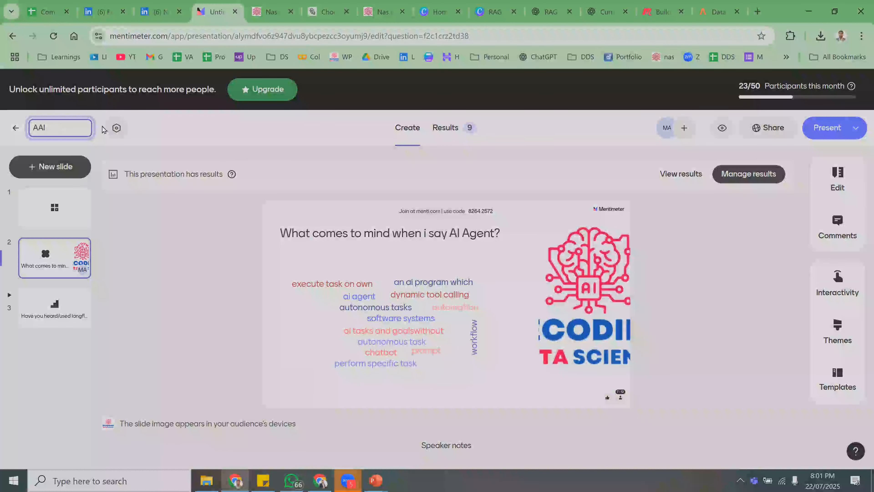
pyautogui.press('BackSpace')
pyautogui.press('BackSpace')
pyautogui.write('IAgent/Lang')
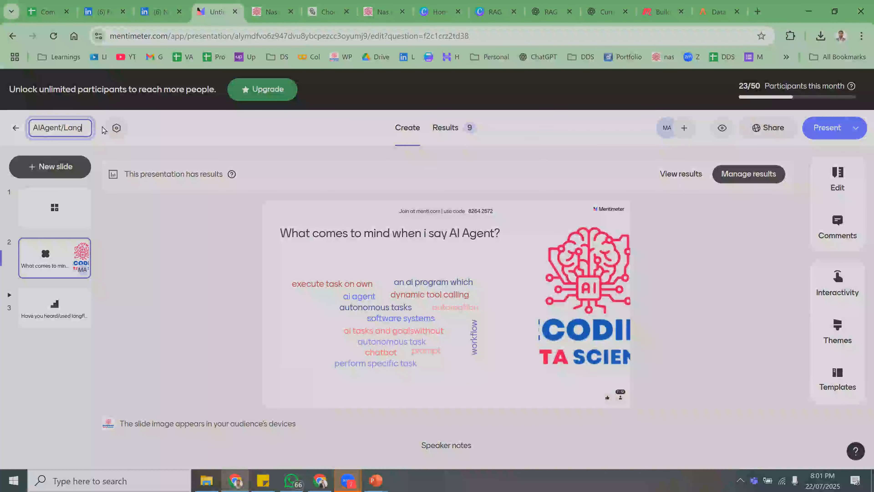
pyautogui.write('flow')
pyautogui.click(143, 209)
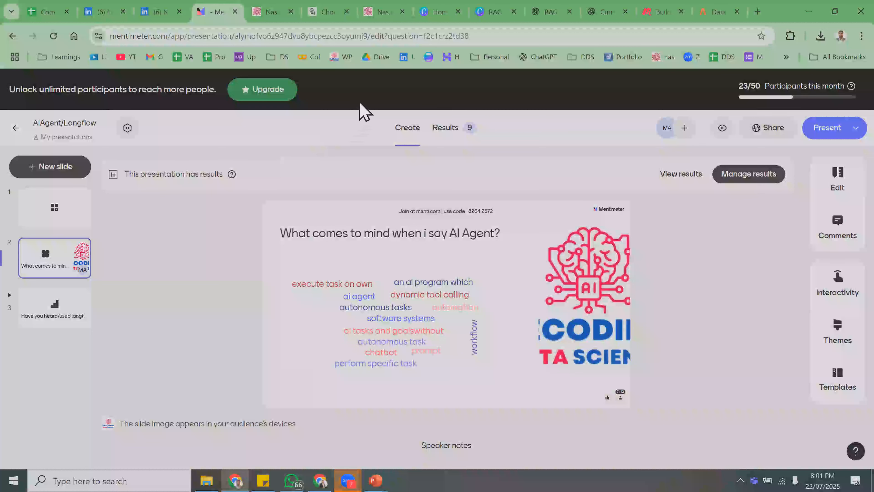
# - Bring the browser back in front and switch to the Astra databases page
pyautogui.click(360, 103)
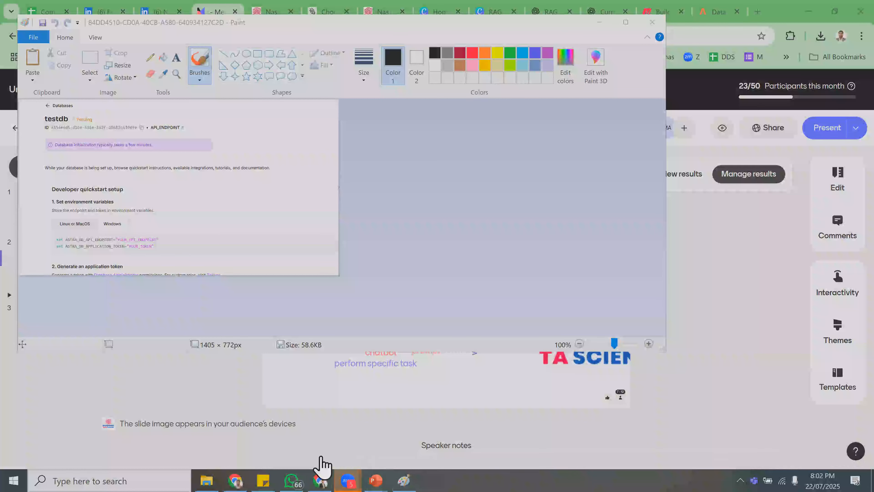
pyautogui.click(237, 457)
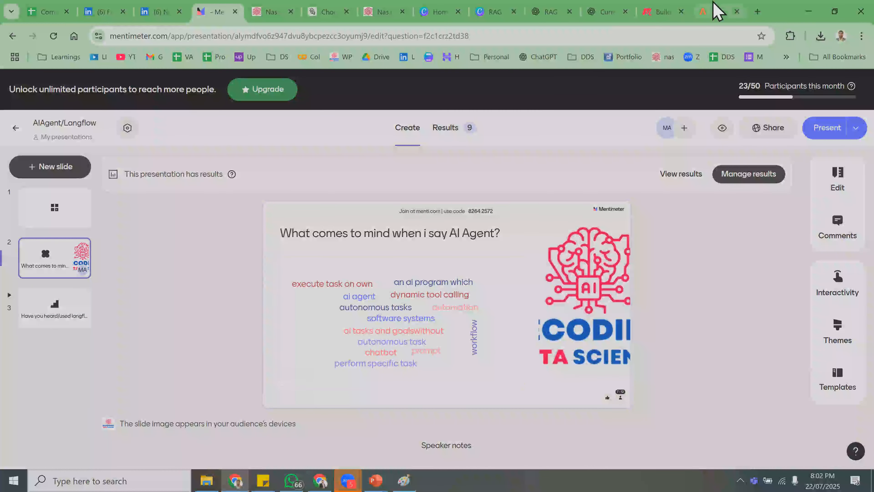
pyautogui.click(717, 12)
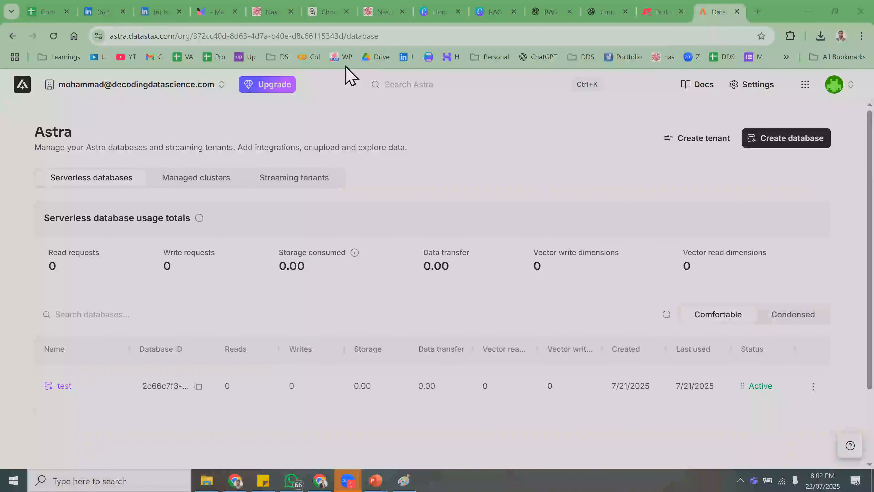
# - Open the 'test' database's overview page with its API endpoint and region details
pyautogui.click(782, 141)
pyautogui.click(839, 91)
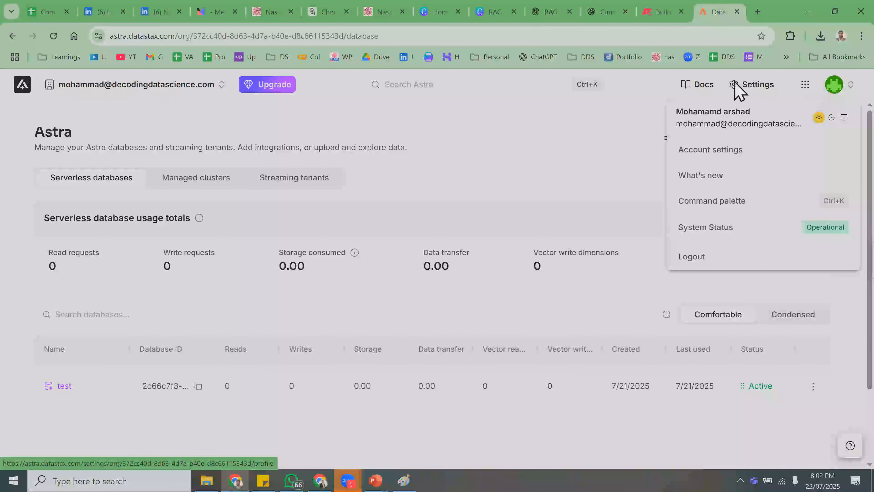
pyautogui.click(657, 86)
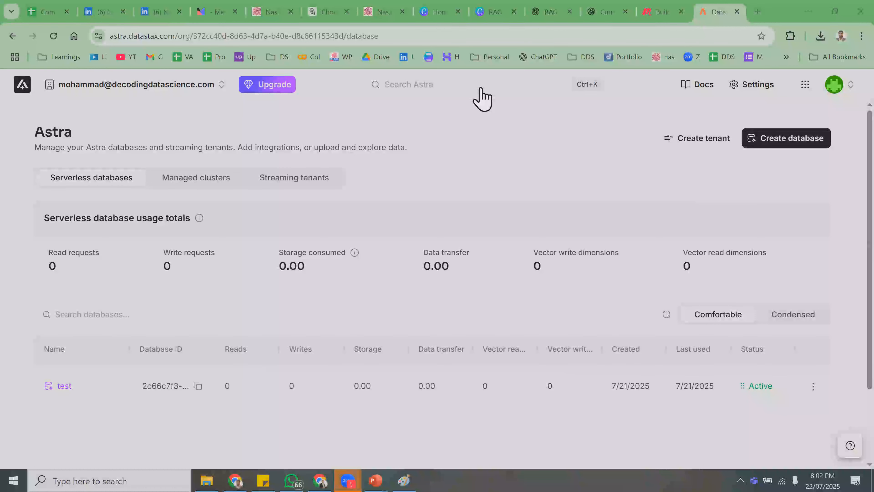
pyautogui.click(66, 392)
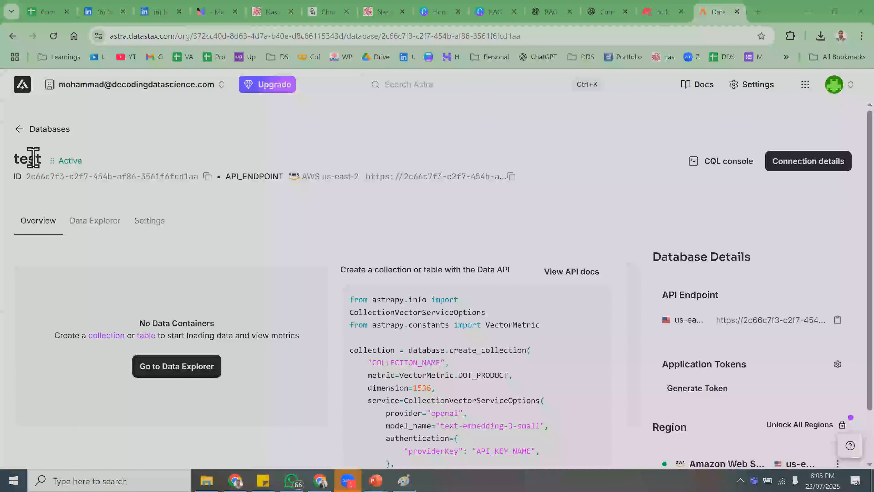
# - Go back from the test database to the Databases list
pyautogui.click(23, 135)
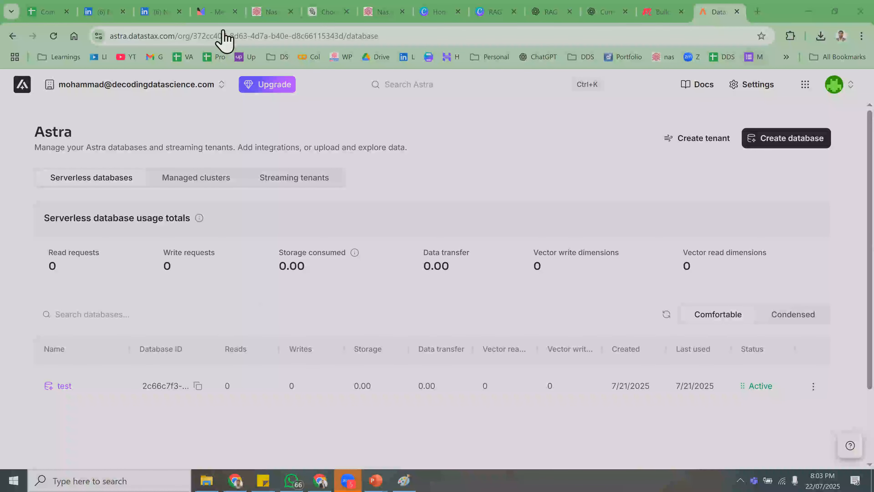
# - Switch to Langflow and open the Demo-UAE Summer Camp flow, centred on the Agent node
pyautogui.click(807, 88)
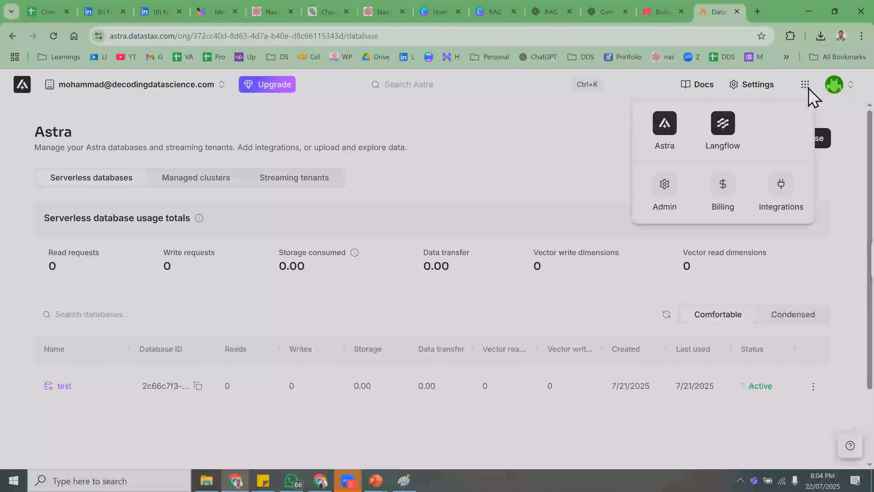
pyautogui.click(723, 128)
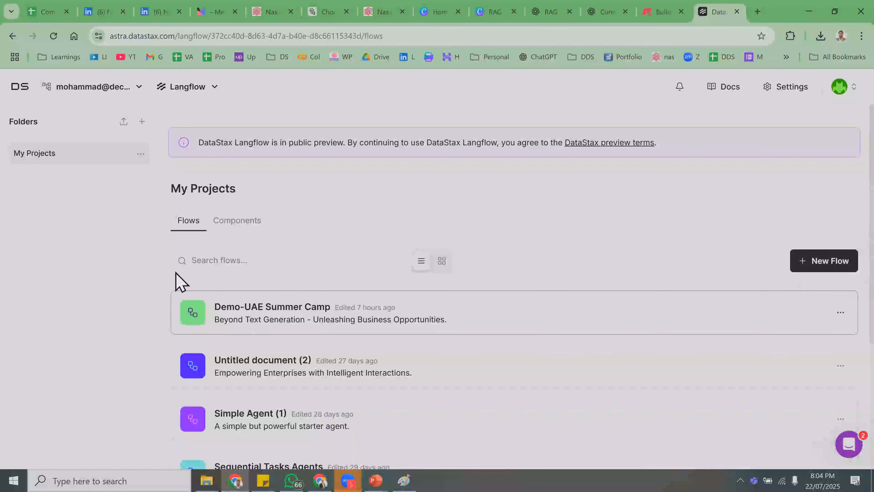
pyautogui.click(255, 314)
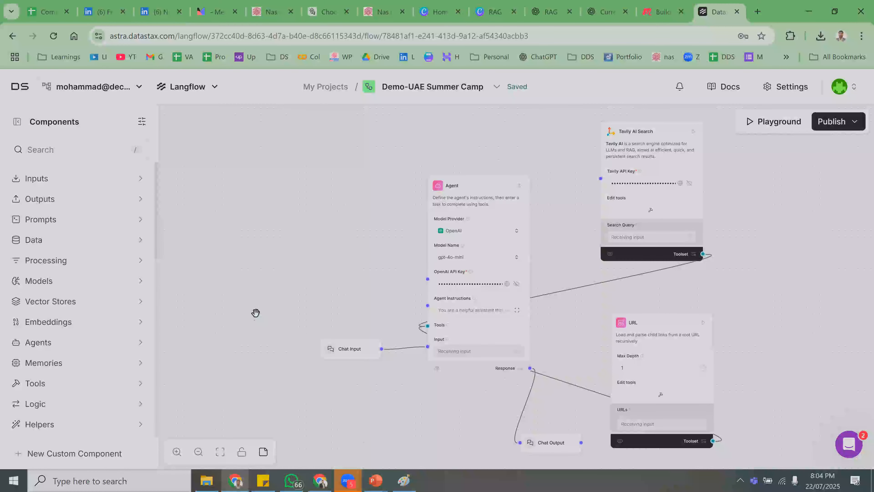
pyautogui.scroll(-1, 382, 350)
pyautogui.moveTo(317, 381); pyautogui.dragTo(269, 334)
pyautogui.scroll(3, 299, 367)
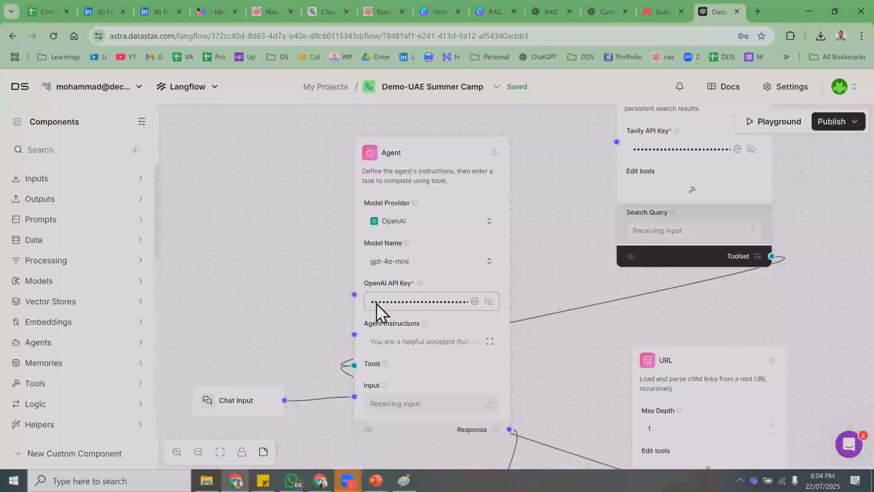
# - Reveal and select the Agent's OpenAI API key in plain text
pyautogui.click(445, 307)
pyautogui.click(489, 301)
pyautogui.click(442, 303)
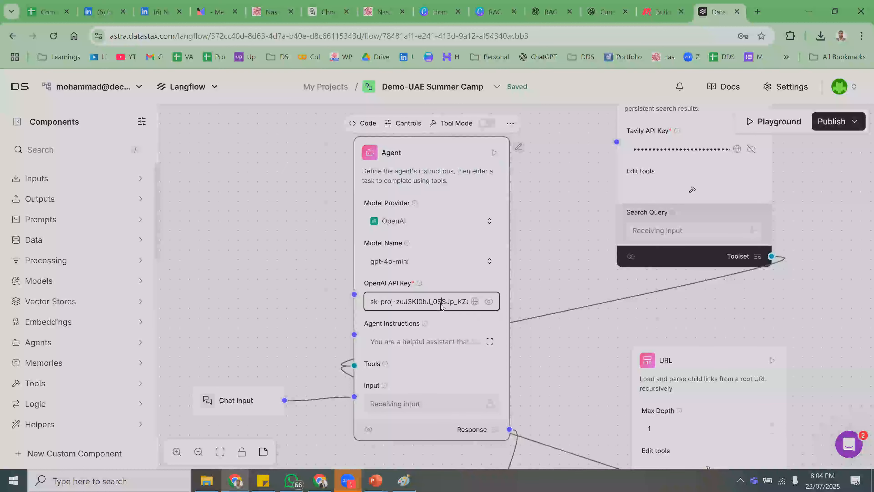
pyautogui.hotkey('ctrl', 'a')
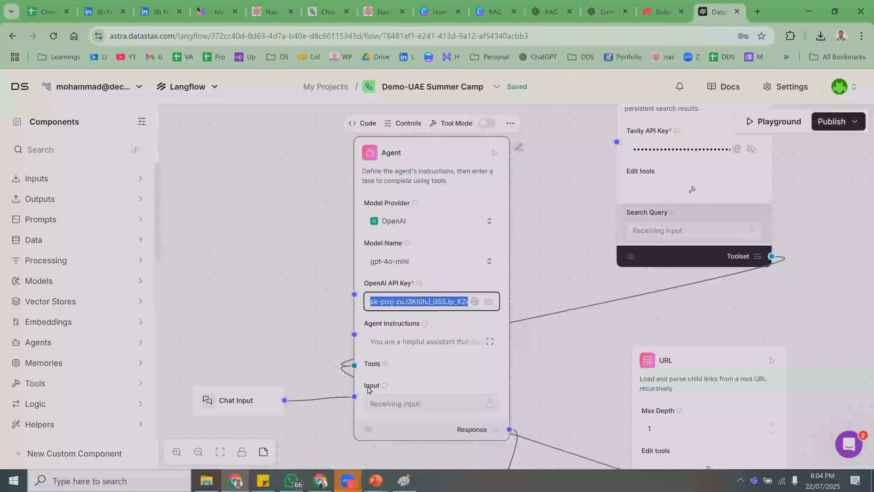
# - Paste the OpenAI API key into the sticky note, then return to the flow canvas
pyautogui.click(292, 478)
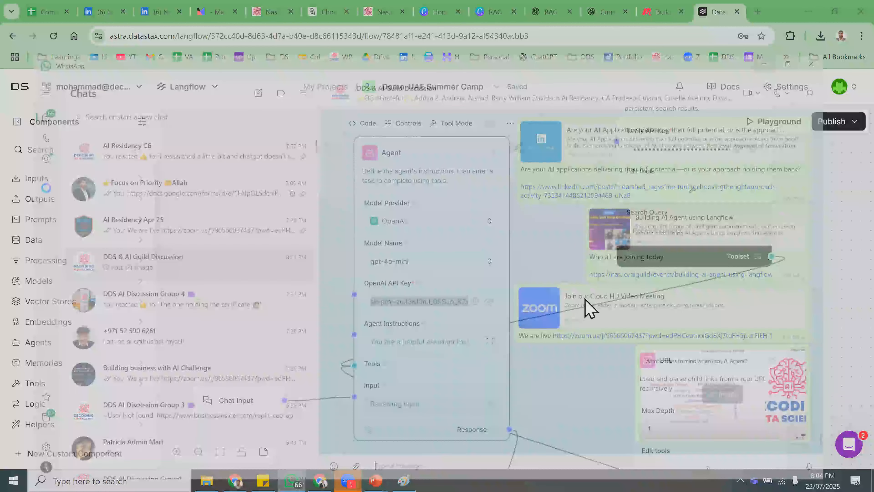
pyautogui.click(294, 477)
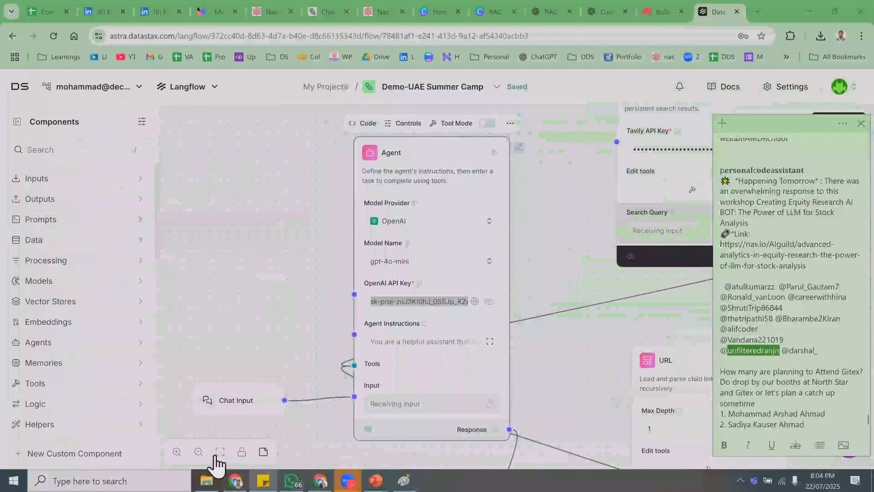
pyautogui.click(263, 480)
pyautogui.click(263, 480)
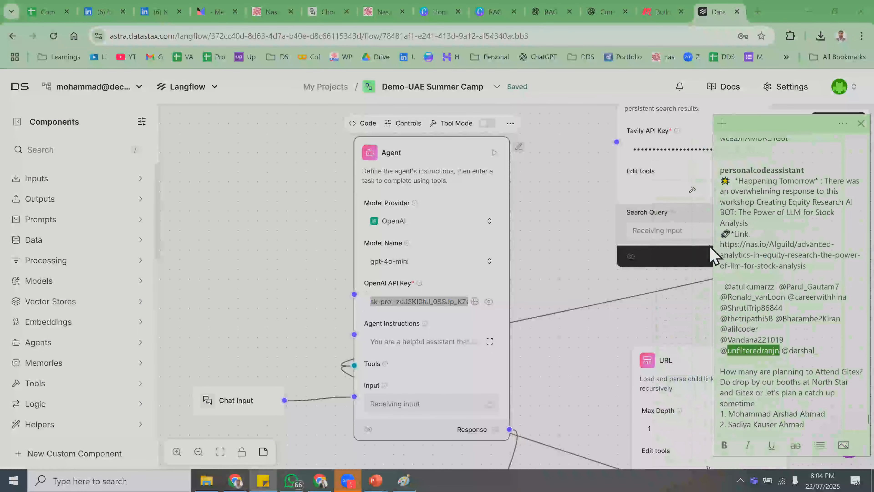
pyautogui.click(747, 160)
pyautogui.hotkey('ctrl', 'v')
pyautogui.press('Return')
pyautogui.press('Return')
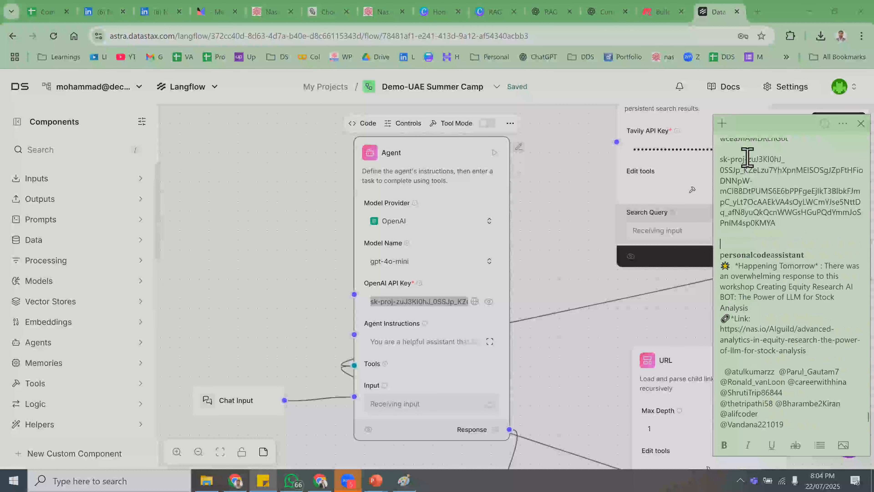
pyautogui.click(543, 306)
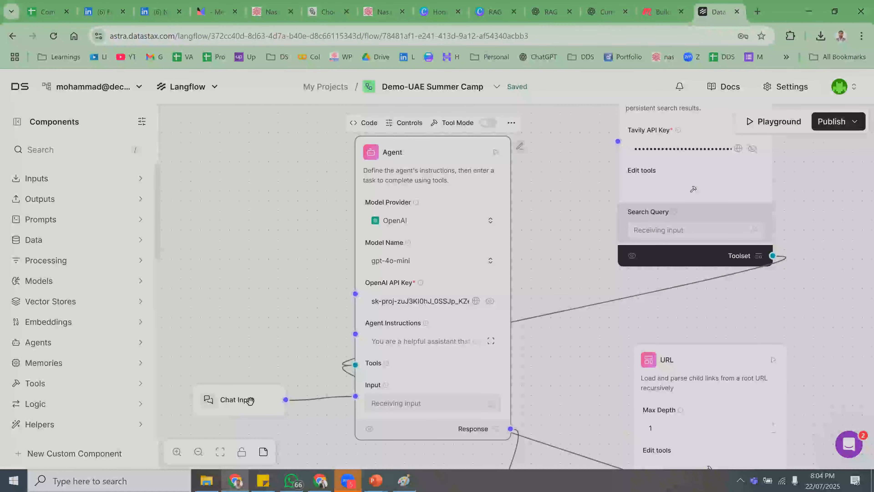
pyautogui.scroll(-2, 250, 400)
pyautogui.scroll(-2, 484, 345)
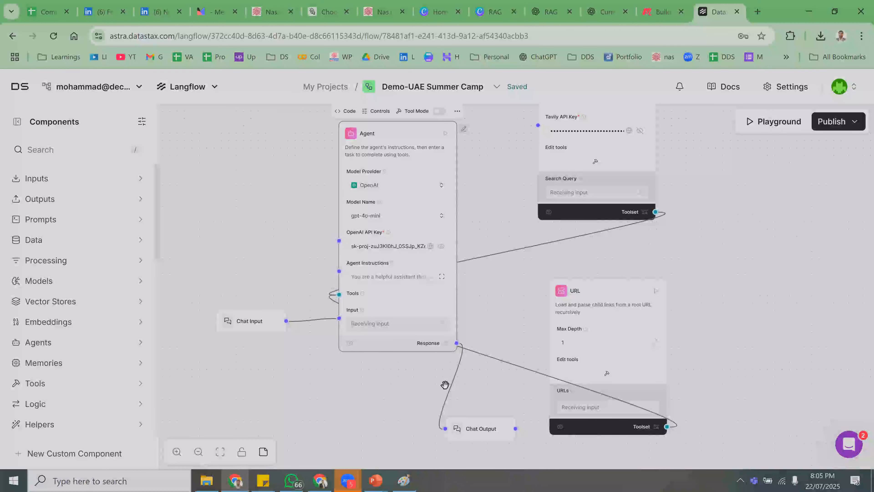
pyautogui.scroll(1, 376, 365)
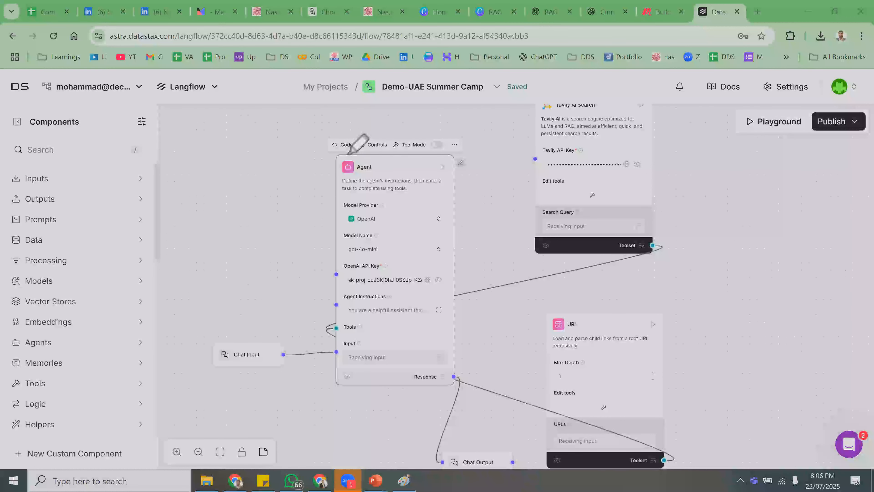
pyautogui.moveTo(250, 320)
pyautogui.mouseDown()
pyautogui.moveTo(299, 365)
pyautogui.moveTo(200, 356)
pyautogui.mouseUp()
pyautogui.moveTo(457, 431)
pyautogui.mouseDown()
pyautogui.moveTo(420, 429)
pyautogui.moveTo(426, 420)
pyautogui.mouseUp()
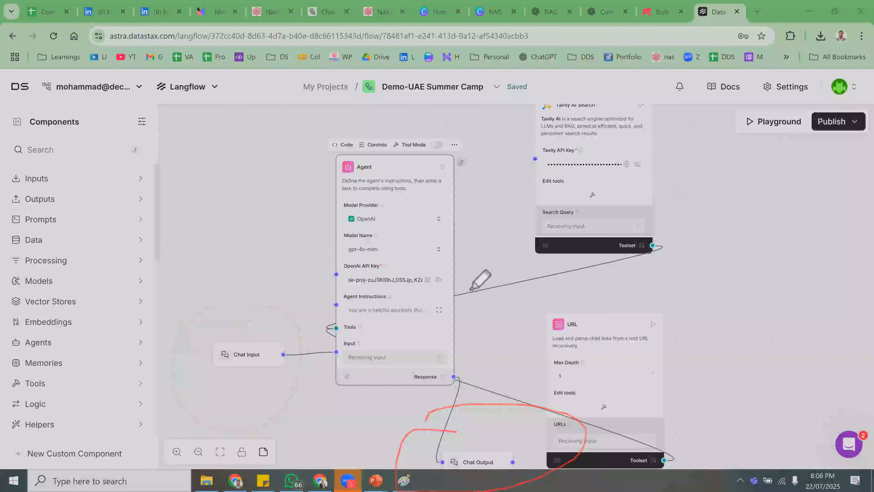
pyautogui.moveTo(490, 237)
pyautogui.mouseDown()
pyautogui.moveTo(612, 267)
pyautogui.moveTo(693, 146)
pyautogui.mouseUp()
pyautogui.moveTo(418, 166)
pyautogui.mouseDown()
pyautogui.moveTo(647, 173)
pyautogui.moveTo(690, 198)
pyautogui.moveTo(720, 194)
pyautogui.moveTo(729, 176)
pyautogui.moveTo(737, 205)
pyautogui.mouseUp()
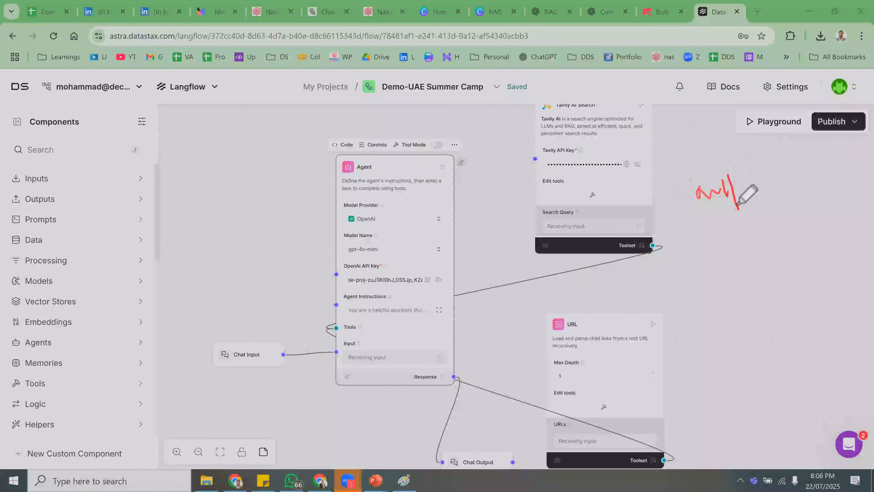
pyautogui.moveTo(554, 295)
pyautogui.mouseDown()
pyautogui.moveTo(706, 390)
pyautogui.moveTo(518, 372)
pyautogui.mouseUp()
pyautogui.moveTo(454, 378)
pyautogui.mouseDown()
pyautogui.moveTo(723, 235)
pyautogui.moveTo(745, 266)
pyautogui.moveTo(852, 266)
pyautogui.mouseUp()
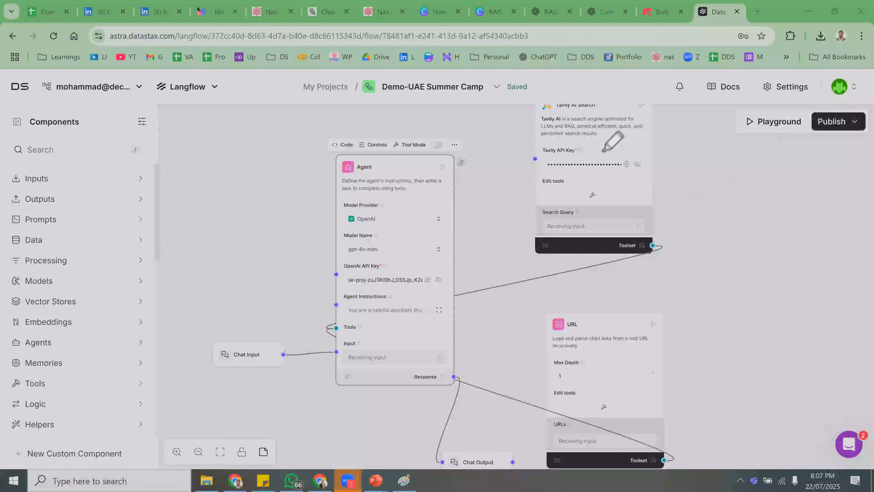
pyautogui.moveTo(590, 192); pyautogui.dragTo(647, 165)
pyautogui.moveTo(610, 380)
pyautogui.mouseDown()
pyautogui.moveTo(611, 398)
pyautogui.moveTo(681, 367)
pyautogui.mouseUp()
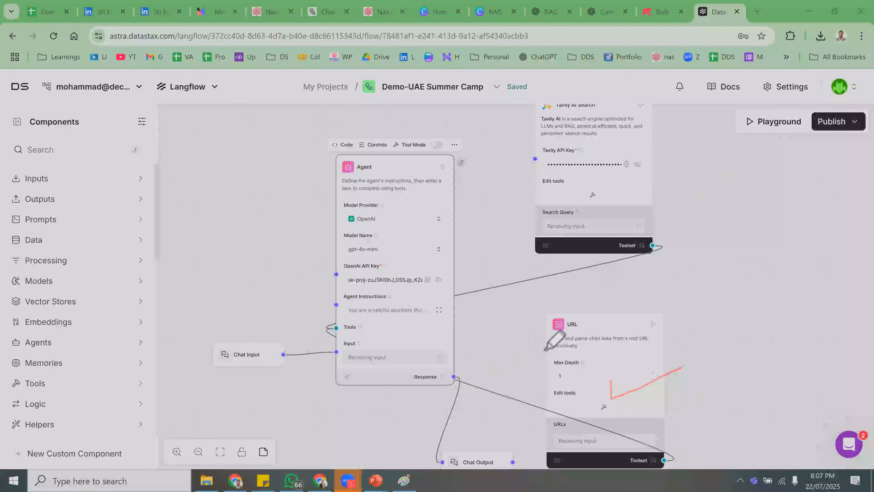
pyautogui.moveTo(688, 270); pyautogui.dragTo(720, 255)
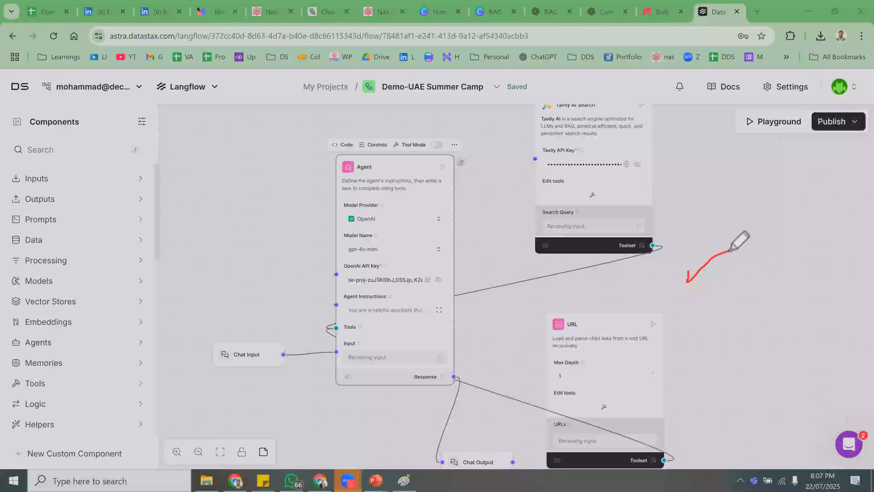
pyautogui.moveTo(637, 212)
pyautogui.mouseDown()
pyautogui.moveTo(407, 481)
pyautogui.moveTo(399, 470)
pyautogui.moveTo(480, 480)
pyautogui.mouseUp()
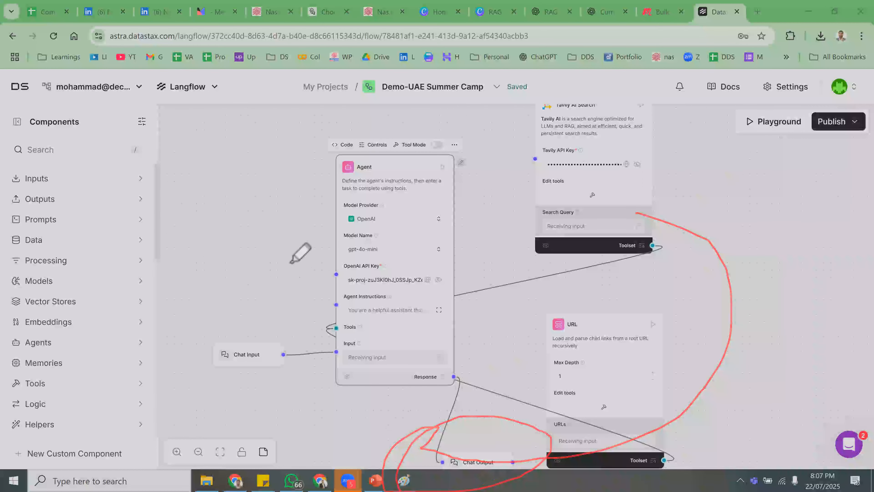
pyautogui.moveTo(322, 105); pyautogui.dragTo(442, 52)
pyautogui.moveTo(602, 87)
pyautogui.mouseDown()
pyautogui.moveTo(531, 394)
pyautogui.moveTo(238, 269)
pyautogui.moveTo(269, 228)
pyautogui.mouseUp()
pyautogui.moveTo(189, 345); pyautogui.dragTo(335, 352)
pyautogui.moveTo(431, 377); pyautogui.dragTo(491, 458)
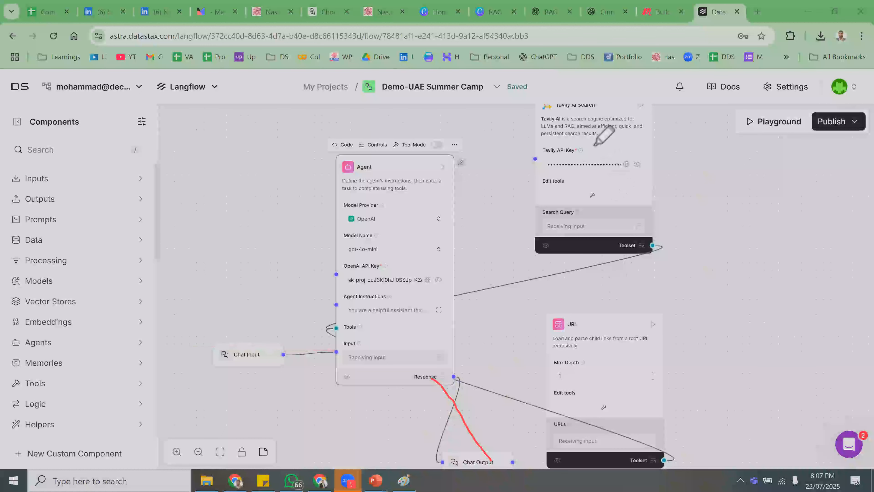
pyautogui.moveTo(570, 117); pyautogui.dragTo(652, 120)
pyautogui.moveTo(599, 350)
pyautogui.mouseDown()
pyautogui.moveTo(599, 361)
pyautogui.moveTo(696, 323)
pyautogui.mouseUp()
pyautogui.moveTo(453, 378)
pyautogui.mouseDown()
pyautogui.moveTo(698, 262)
pyautogui.moveTo(829, 234)
pyautogui.mouseUp()
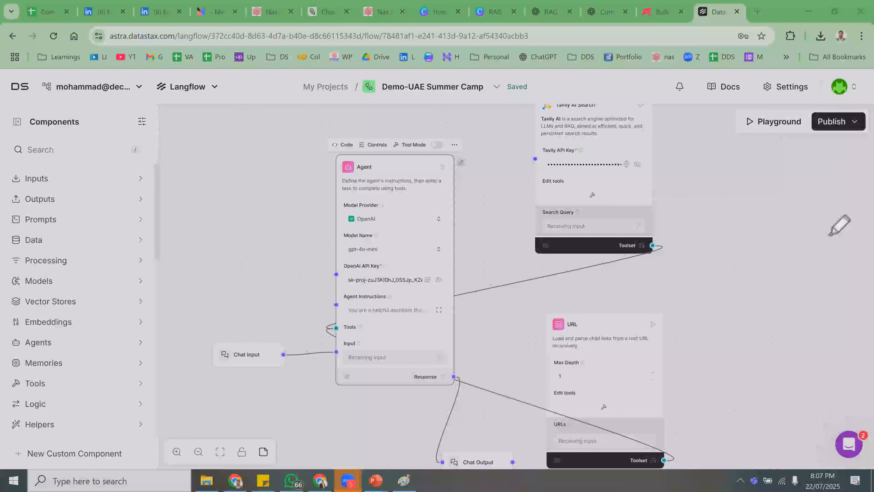
pyautogui.moveTo(430, 125)
pyautogui.mouseDown()
pyautogui.moveTo(332, 482)
pyautogui.moveTo(640, 208)
pyautogui.moveTo(356, 157)
pyautogui.mouseUp()
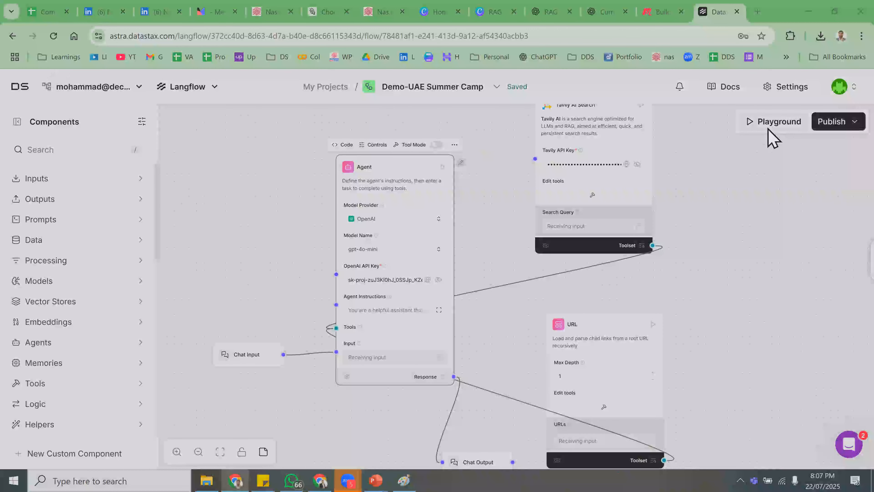
# - In a new Playground chat, ask the agent 'what is the latest ai news?'
pyautogui.click(773, 122)
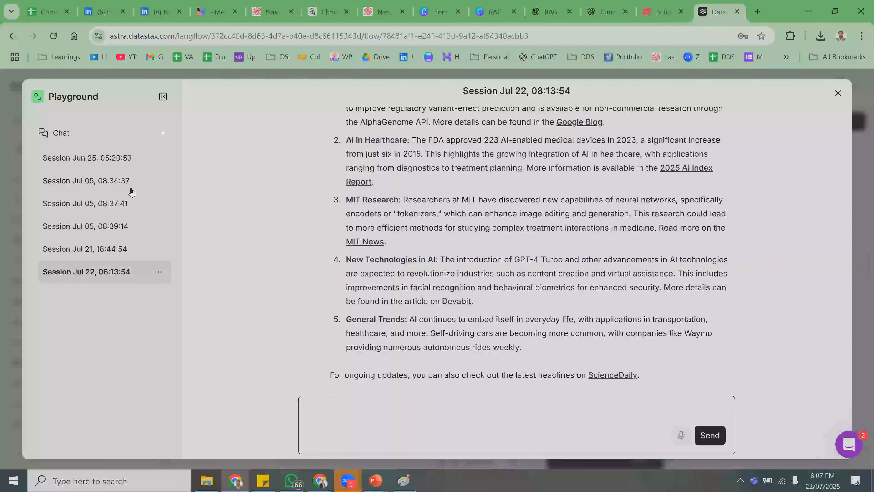
pyautogui.click(163, 133)
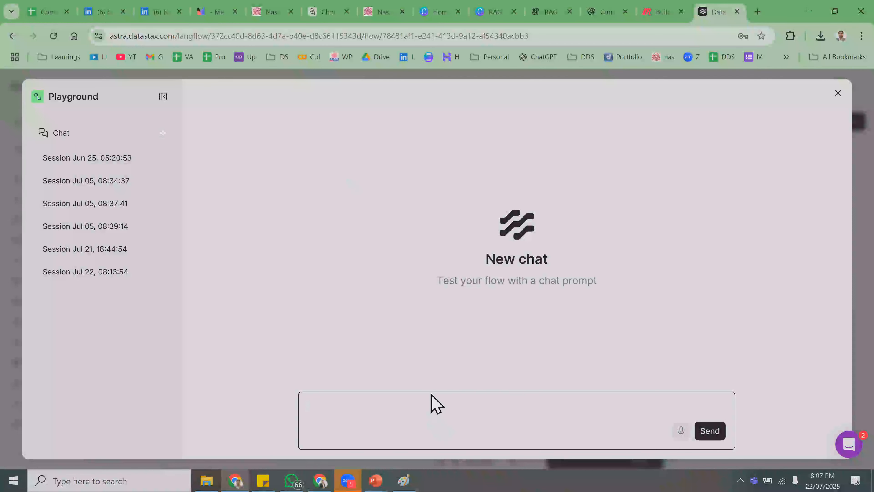
pyautogui.write('ww')
pyautogui.write('hat is the ')
pyautogui.write('lar')
pyautogui.write('esy')
pyautogui.press('BackSpace')
pyautogui.write('t au ')
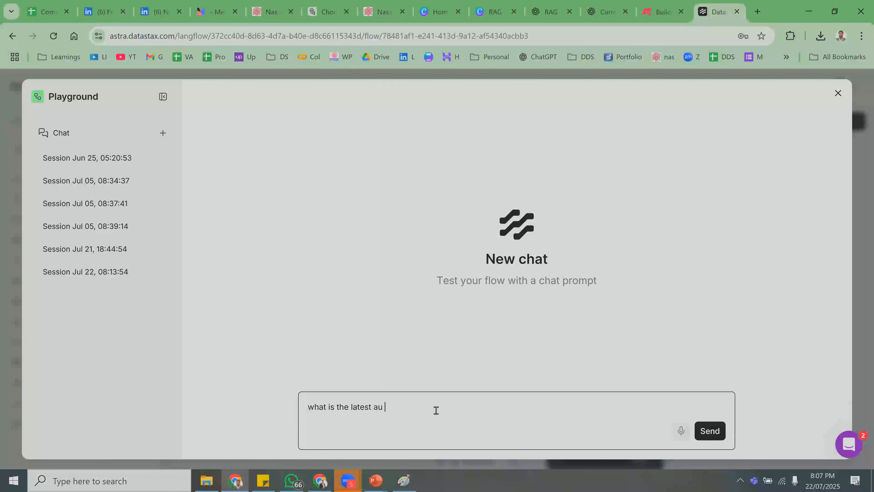
pyautogui.write('i news?')
pyautogui.click(712, 435)
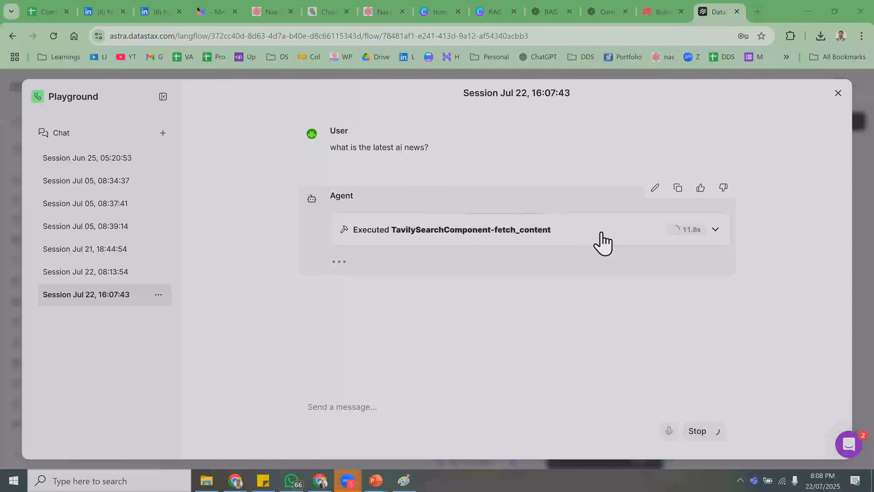
# - Expand the Executed TavilySearchComponent step and browse its query and JSON results
pyautogui.click(715, 229)
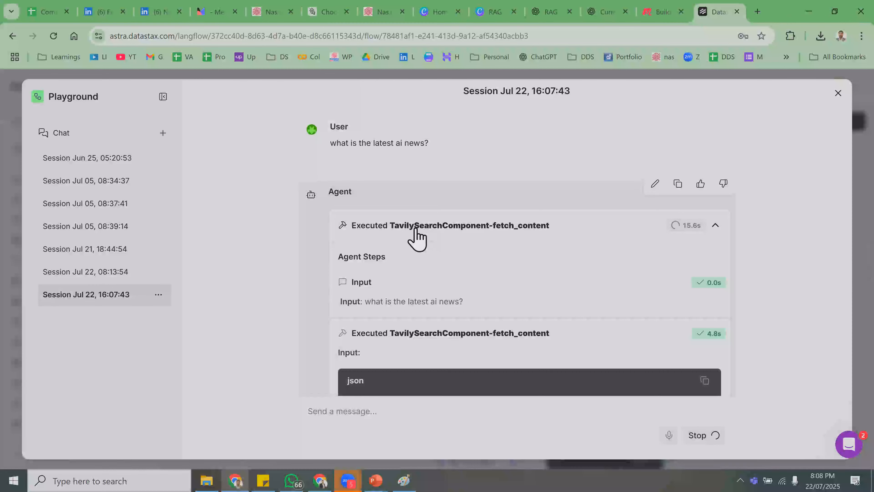
pyautogui.scroll(-1, 463, 351)
pyautogui.scroll(-5, 410, 171)
pyautogui.scroll(3, 394, 215)
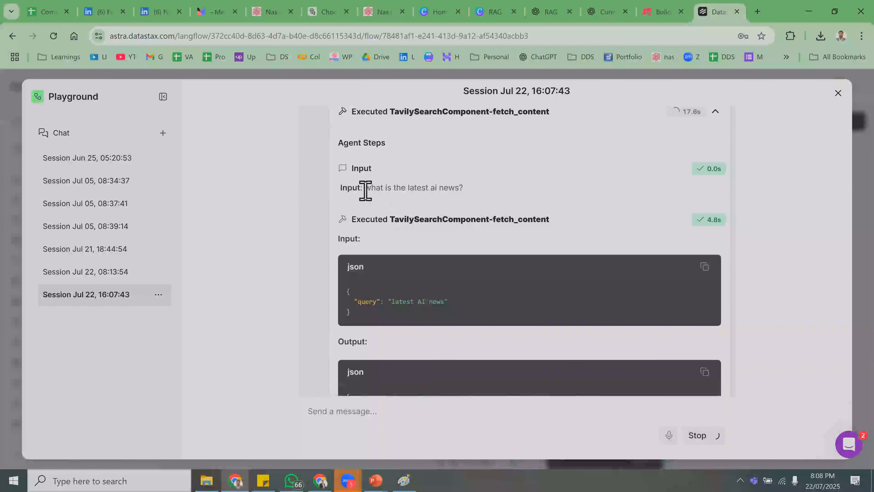
pyautogui.scroll(-15, 461, 207)
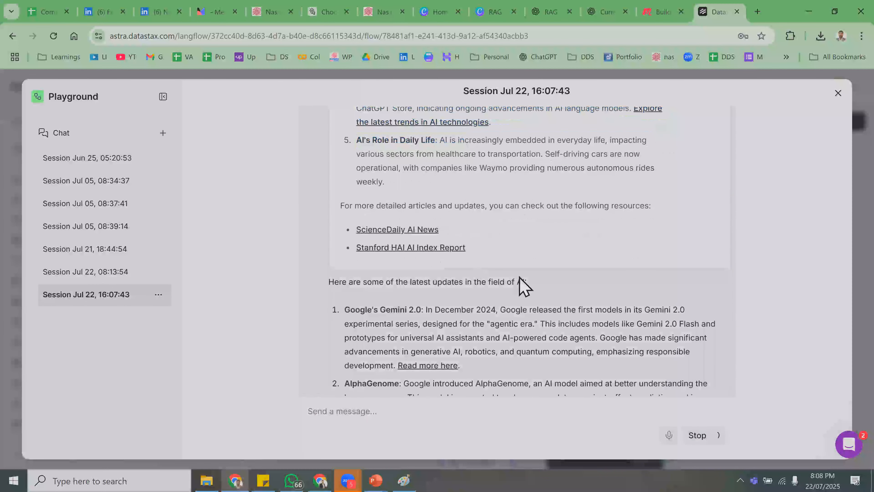
pyautogui.scroll(10, 513, 289)
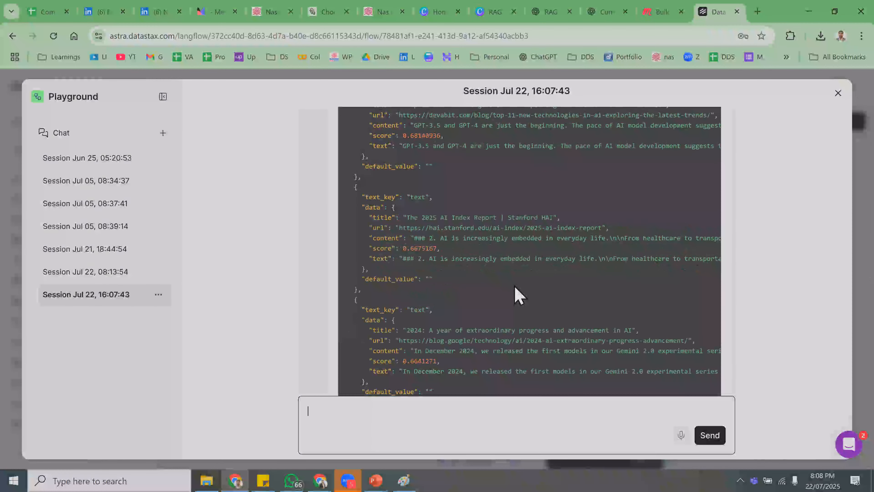
pyautogui.scroll(6, 482, 258)
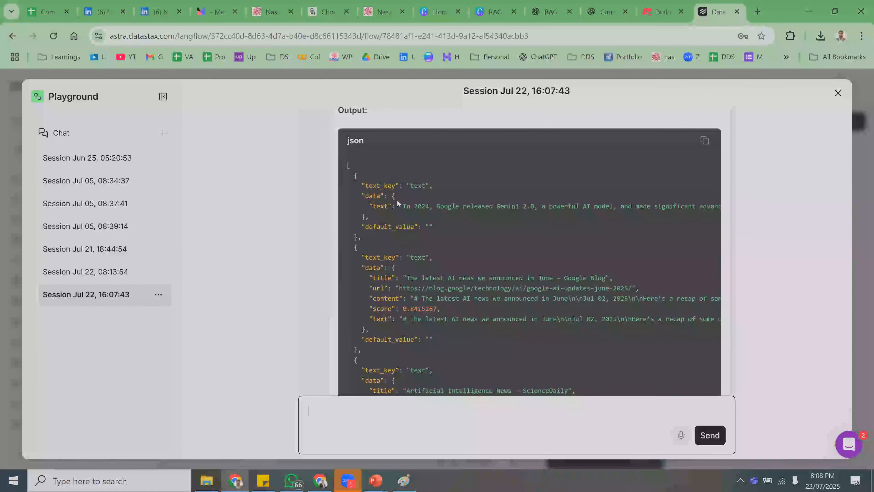
pyautogui.scroll(-2, 396, 199)
pyautogui.scroll(-6, 397, 199)
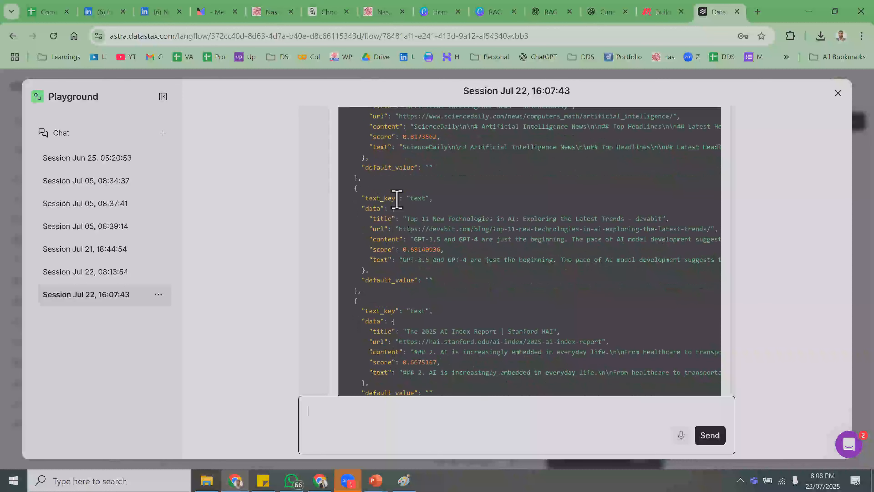
pyautogui.scroll(6, 417, 232)
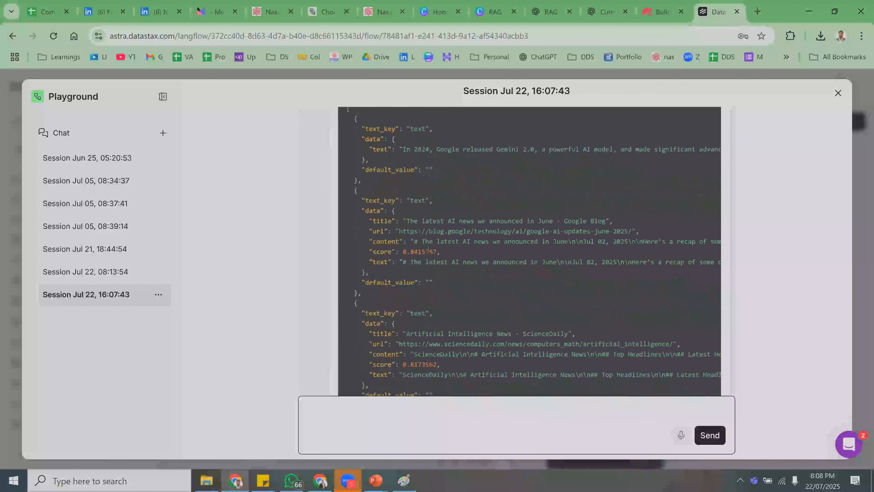
pyautogui.scroll(3, 433, 261)
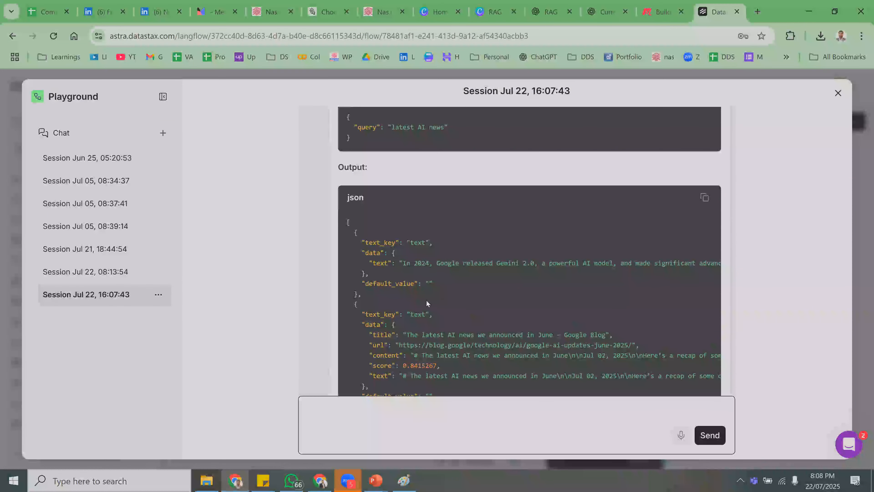
pyautogui.scroll(-2, 426, 300)
# - Highlight a result's score and the Google Blog title and URL, then scroll to the news list
pyautogui.moveTo(437, 308); pyautogui.dragTo(405, 307)
pyautogui.moveTo(424, 277); pyautogui.dragTo(445, 275)
pyautogui.scroll(-3, 436, 298)
pyautogui.scroll(-3, 441, 310)
pyautogui.scroll(-5, 461, 322)
pyautogui.scroll(-15, 460, 322)
# - Start a follow-up question, load decodingdatascience.com in a new tab, then return to Langflow
pyautogui.click(560, 414)
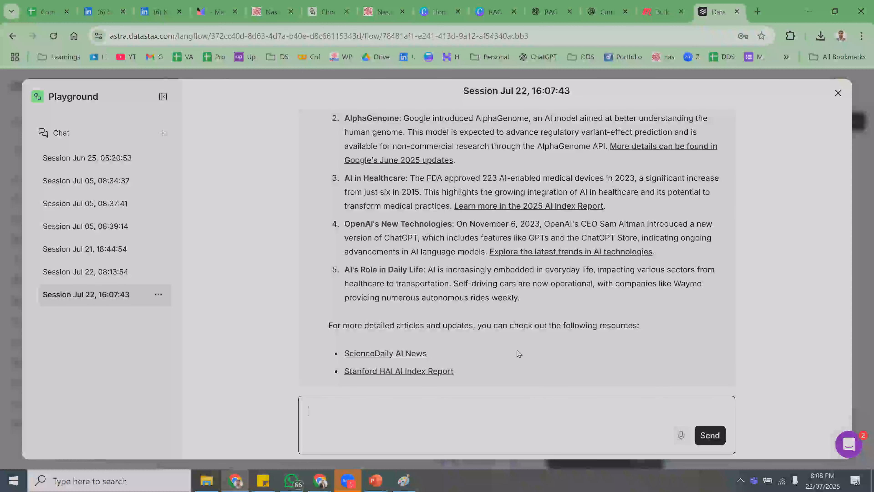
pyautogui.write('what is')
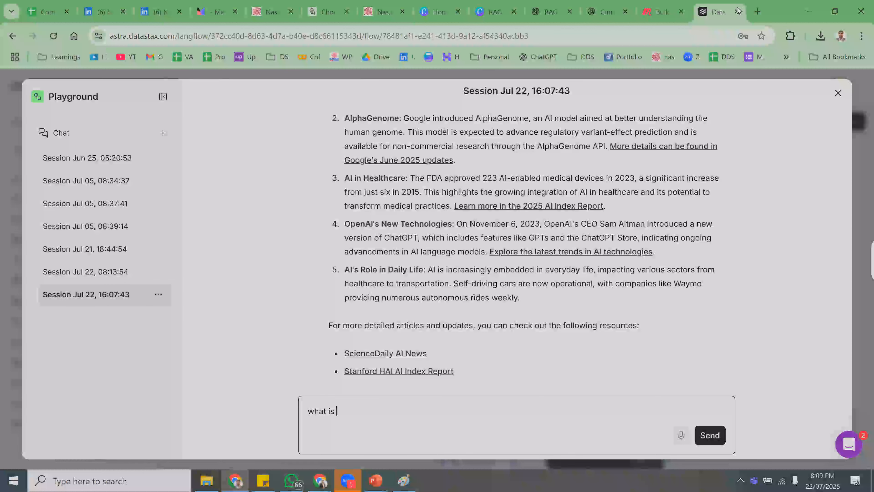
pyautogui.hotkey('ctrl', 't')
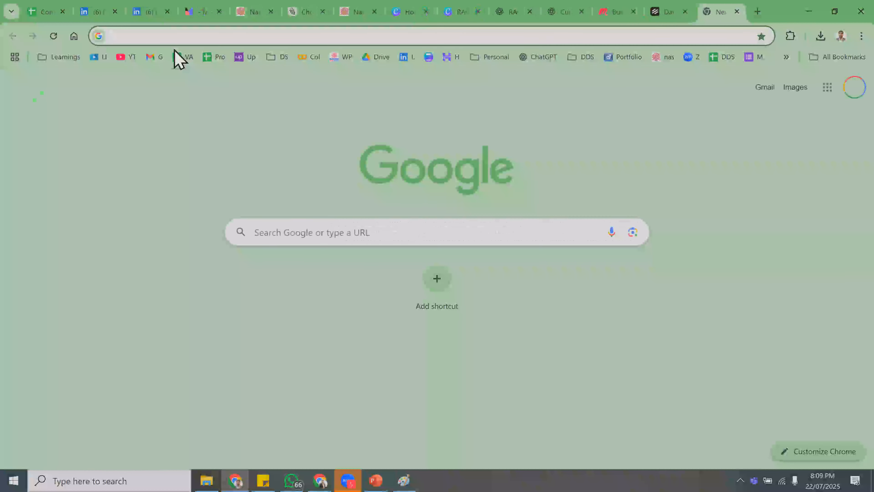
pyautogui.write('deco')
pyautogui.press('Return')
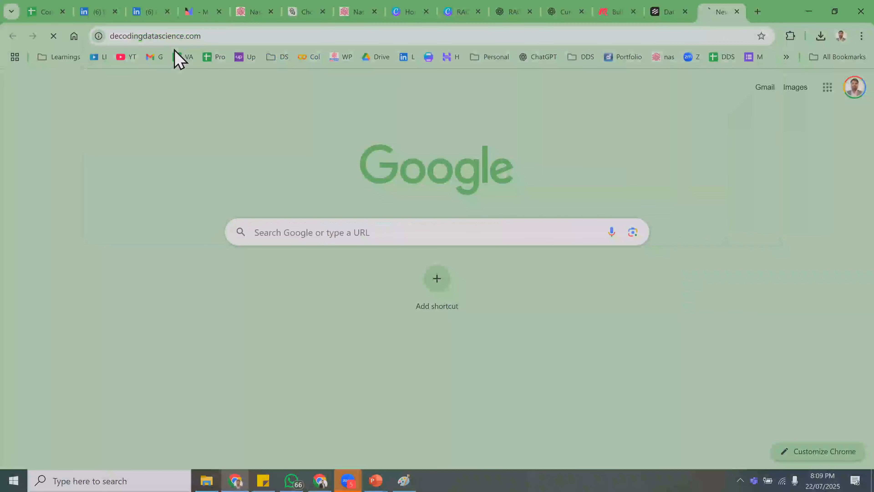
pyautogui.click(667, 11)
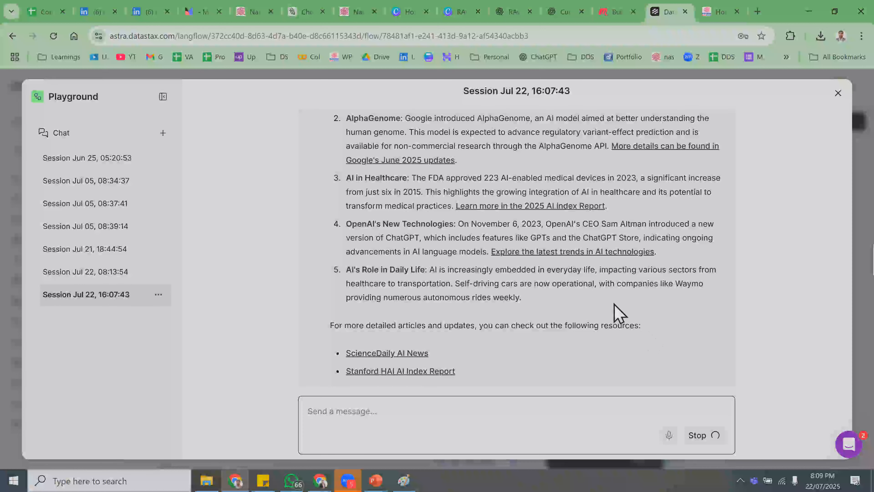
pyautogui.scroll(5, 617, 312)
pyautogui.scroll(4, 616, 311)
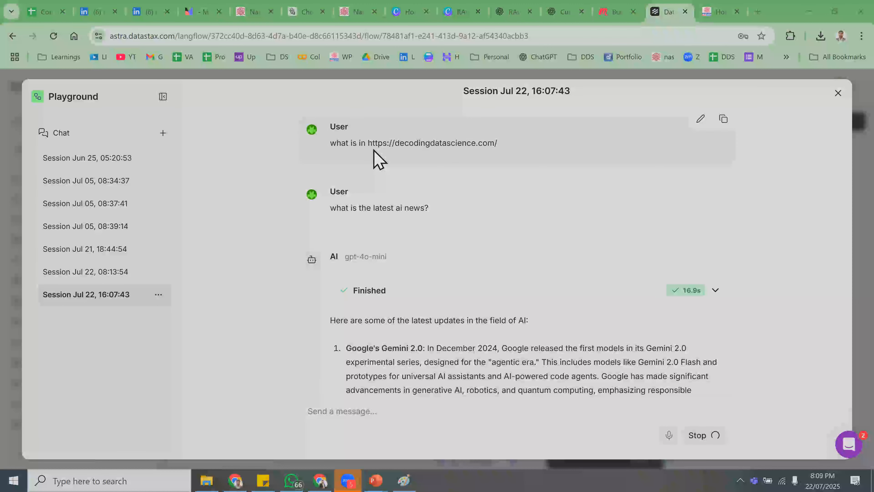
pyautogui.scroll(-5, 499, 309)
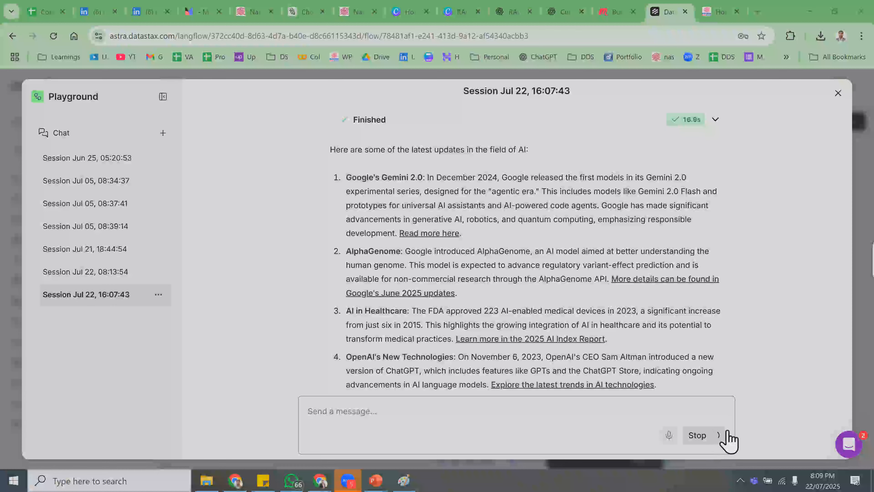
pyautogui.scroll(5, 705, 352)
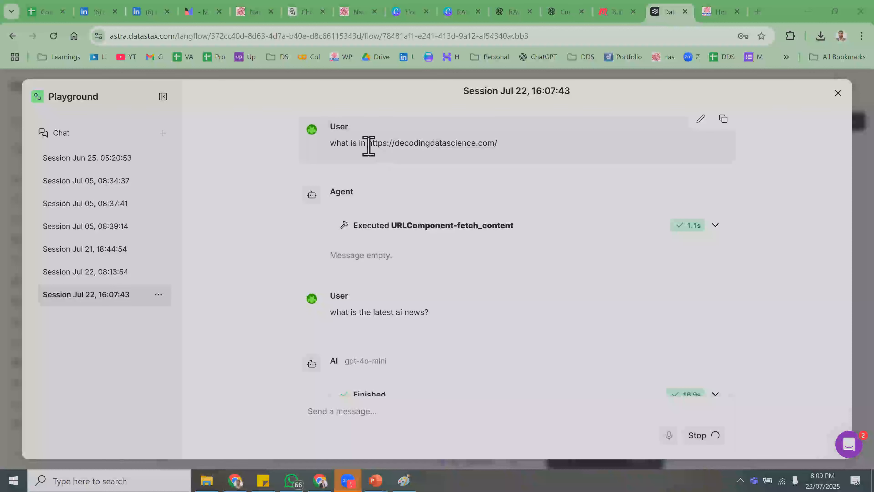
pyautogui.moveTo(368, 144); pyautogui.dragTo(488, 151)
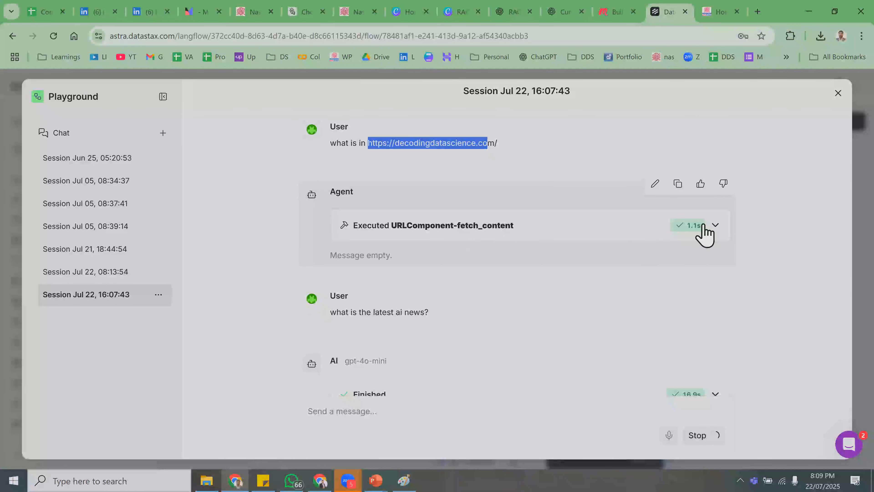
pyautogui.click(716, 225)
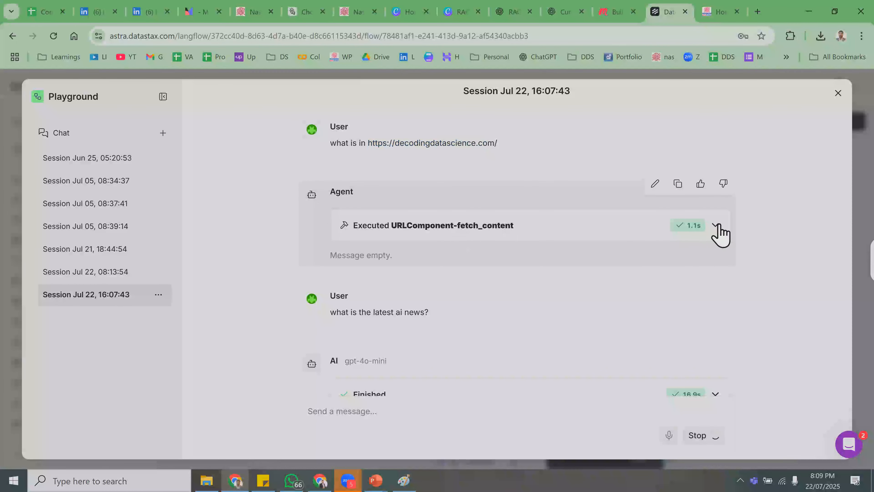
pyautogui.scroll(10, 554, 279)
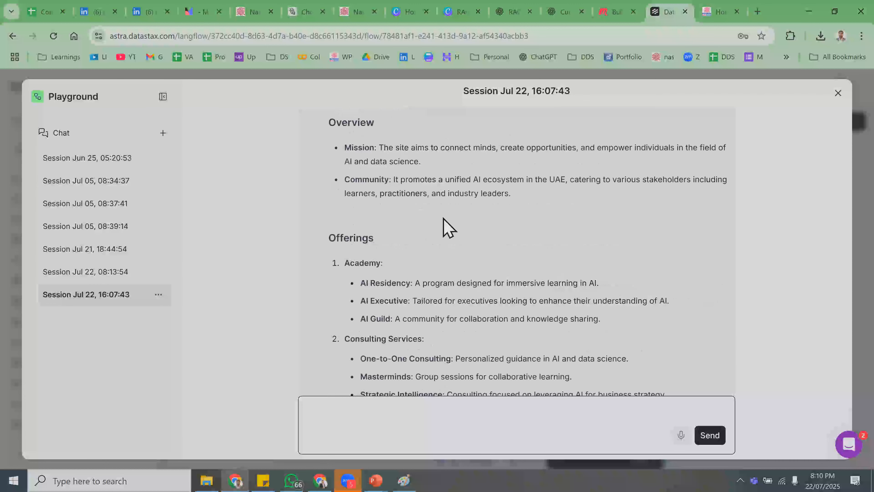
pyautogui.scroll(10, 499, 296)
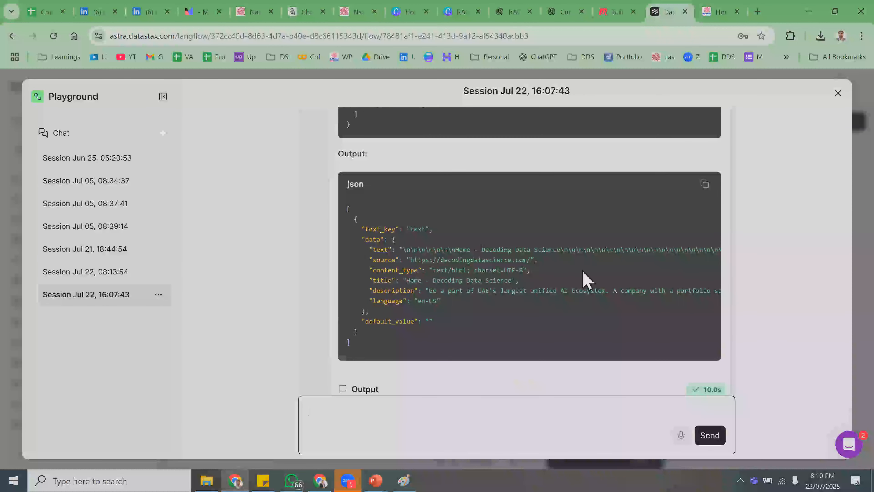
pyautogui.scroll(-6, 583, 280)
pyautogui.scroll(-3, 379, 179)
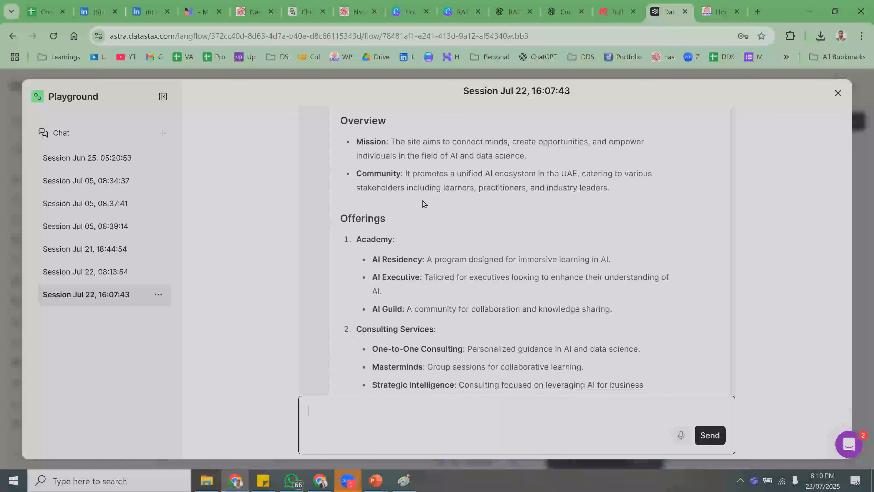
pyautogui.moveTo(371, 152); pyautogui.dragTo(418, 160)
pyautogui.tripleClick(400, 175)
pyautogui.click(375, 197)
pyautogui.moveTo(376, 197); pyautogui.dragTo(424, 201)
pyautogui.moveTo(388, 240); pyautogui.dragTo(469, 240)
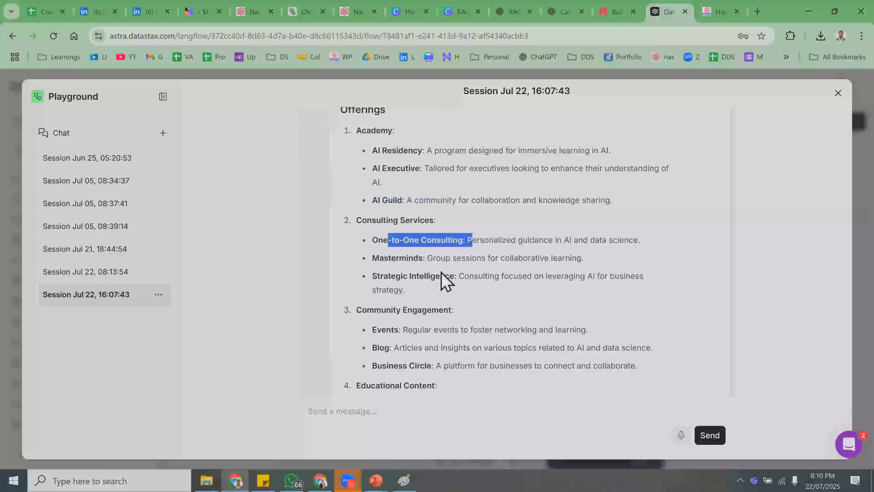
pyautogui.moveTo(372, 276); pyautogui.dragTo(444, 276)
pyautogui.scroll(-10, 403, 276)
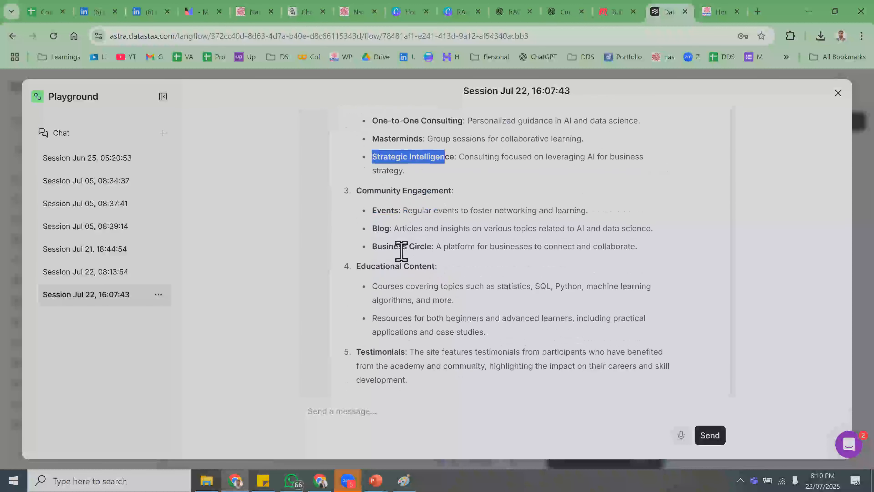
pyautogui.scroll(-6, 403, 257)
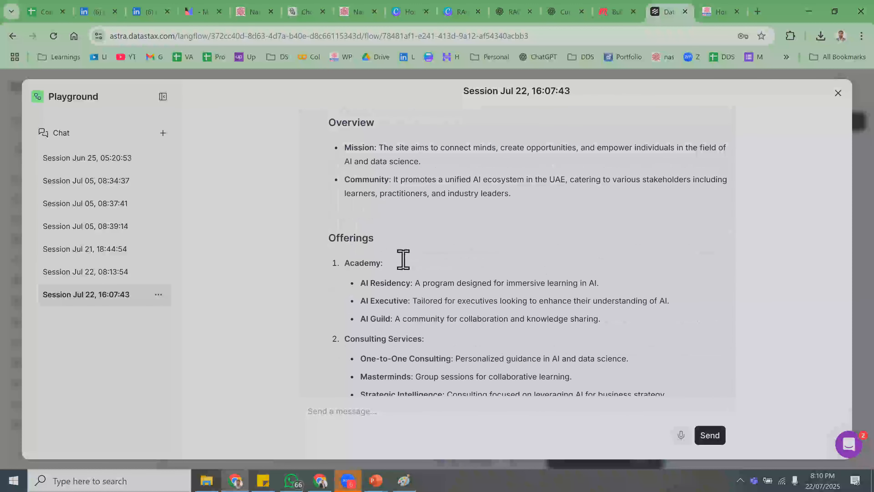
pyautogui.moveTo(394, 161); pyautogui.dragTo(584, 151)
pyautogui.moveTo(410, 240); pyautogui.dragTo(462, 318)
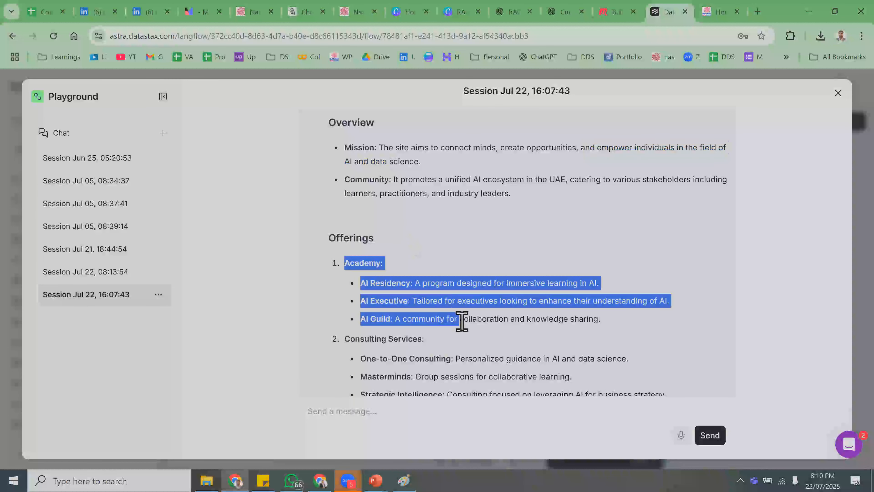
pyautogui.scroll(-10, 468, 333)
pyautogui.scroll(-5, 467, 333)
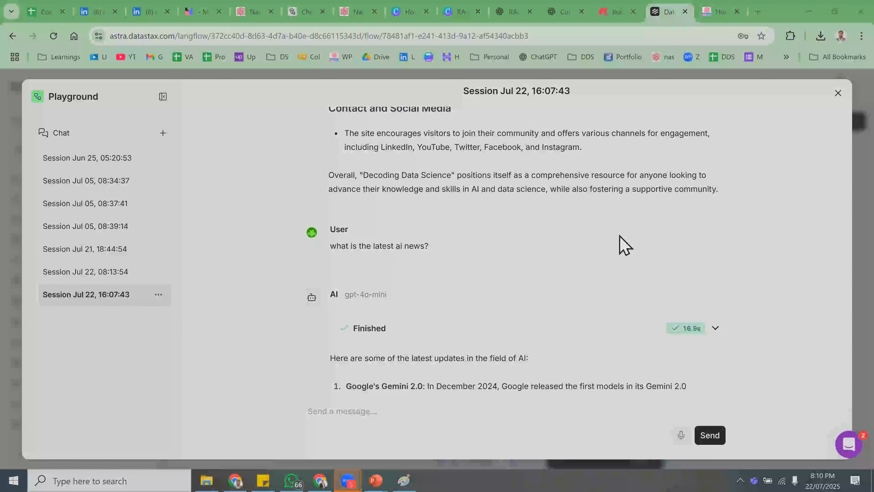
# - Close the Playground chat and go back to the My Projects flow list
pyautogui.click(837, 93)
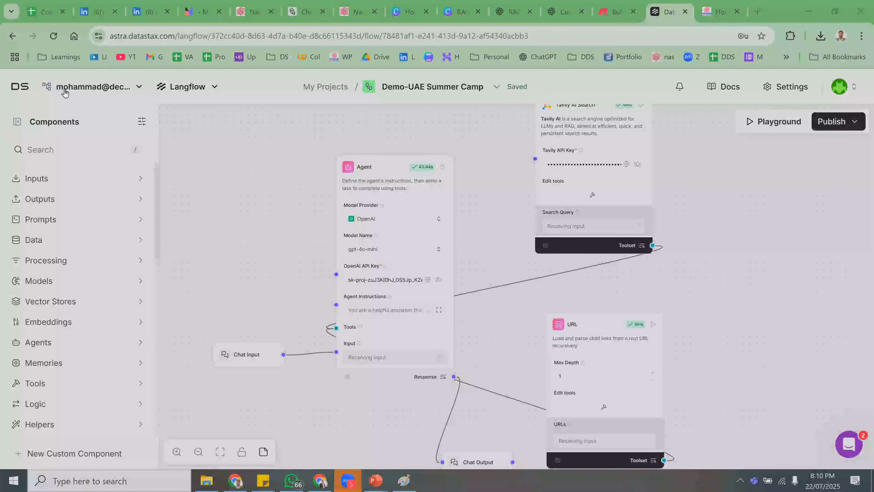
pyautogui.click(19, 89)
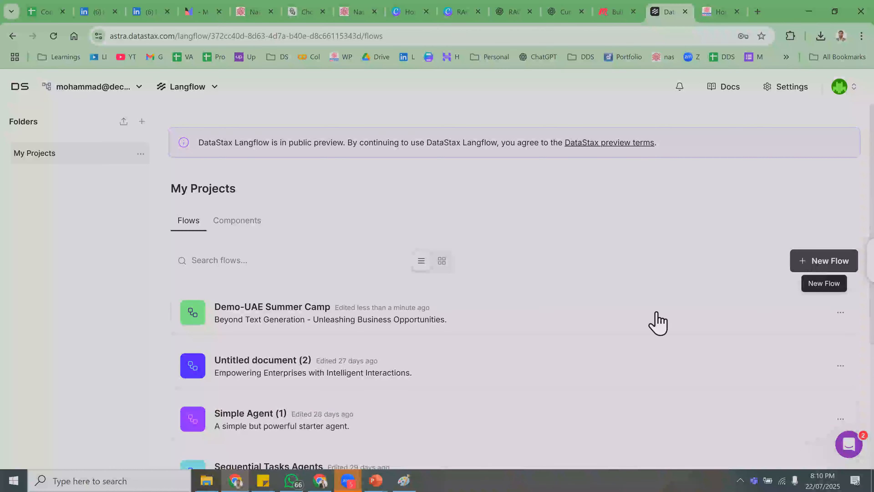
# - Open the 'Demo-UAE Summer Camp' flow from My Projects to view its agent and tools
pyautogui.click(447, 320)
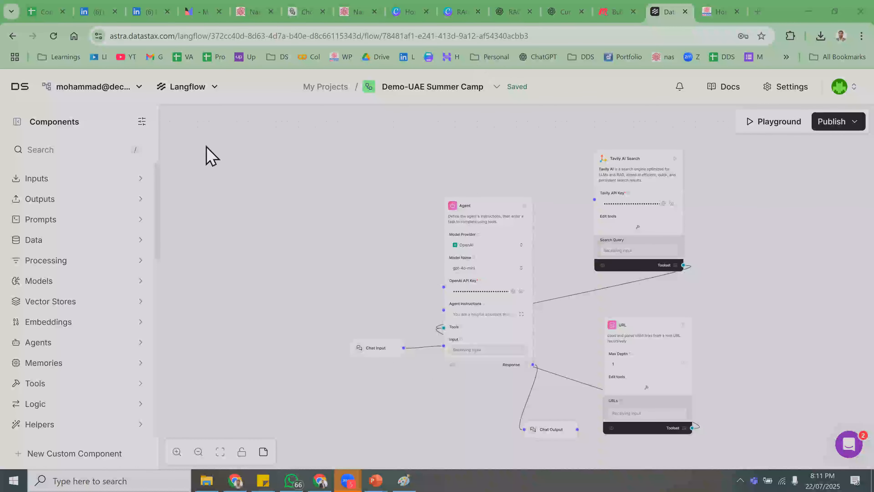
# - From My Projects, start a new flow using the Blank Flow option instead of a template
pyautogui.click(13, 88)
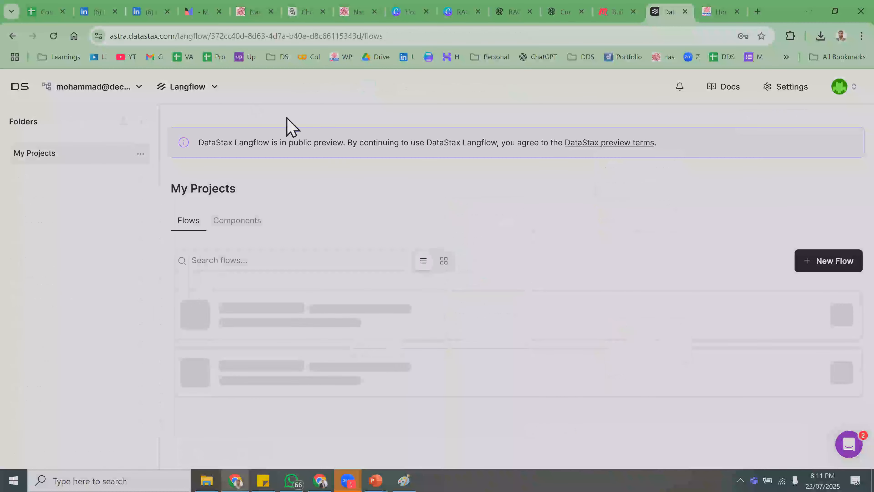
pyautogui.click(822, 269)
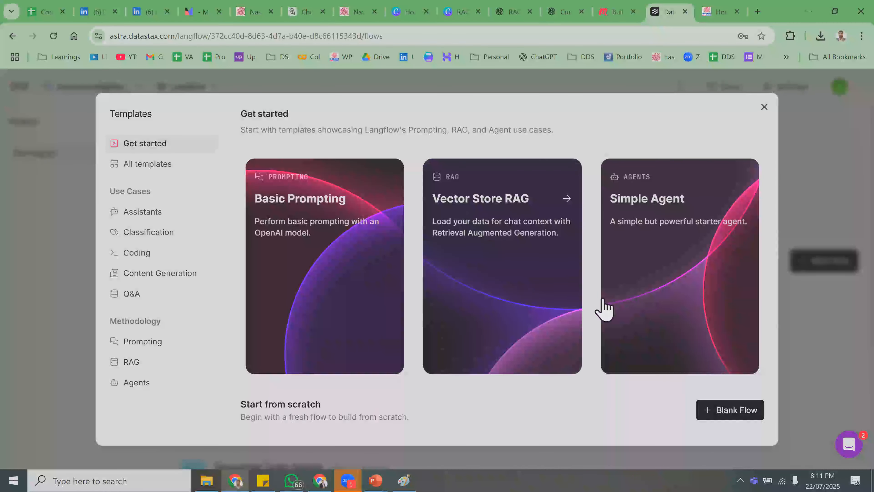
pyautogui.click(764, 107)
pyautogui.click(826, 262)
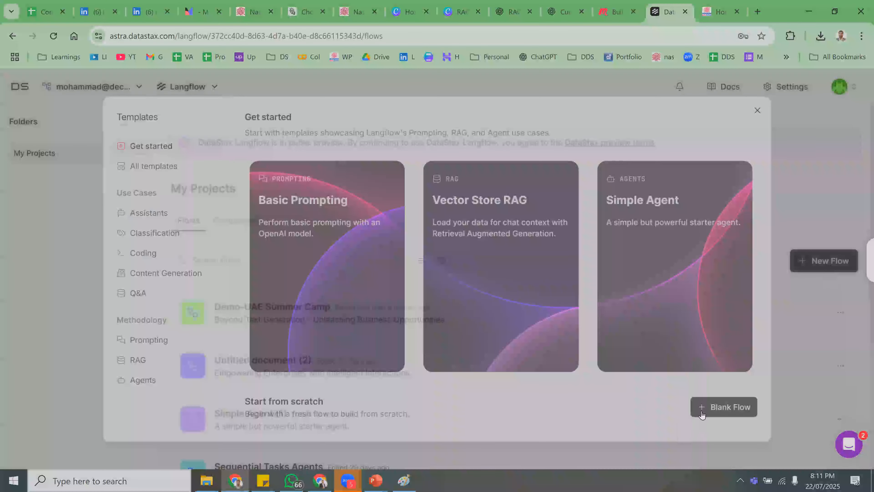
pyautogui.click(728, 418)
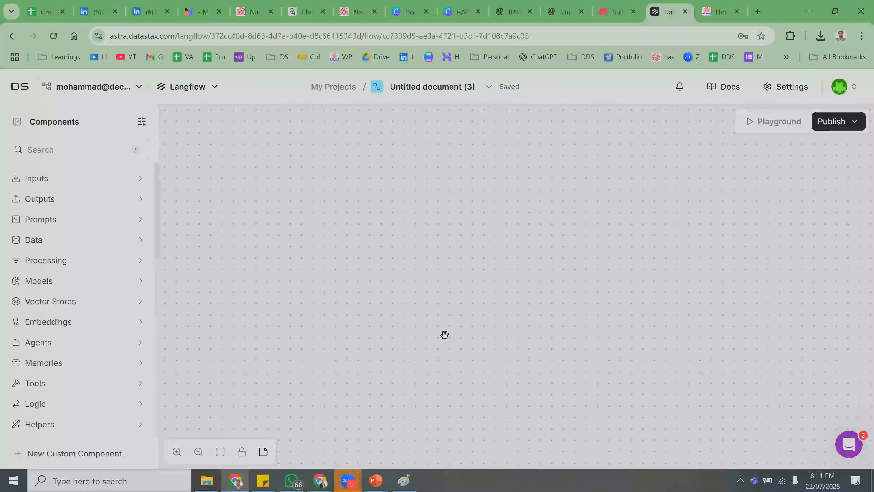
# - Place an Agent component on the blank canvas and search components for 'url'
pyautogui.click(89, 346)
pyautogui.moveTo(70, 373); pyautogui.dragTo(471, 191)
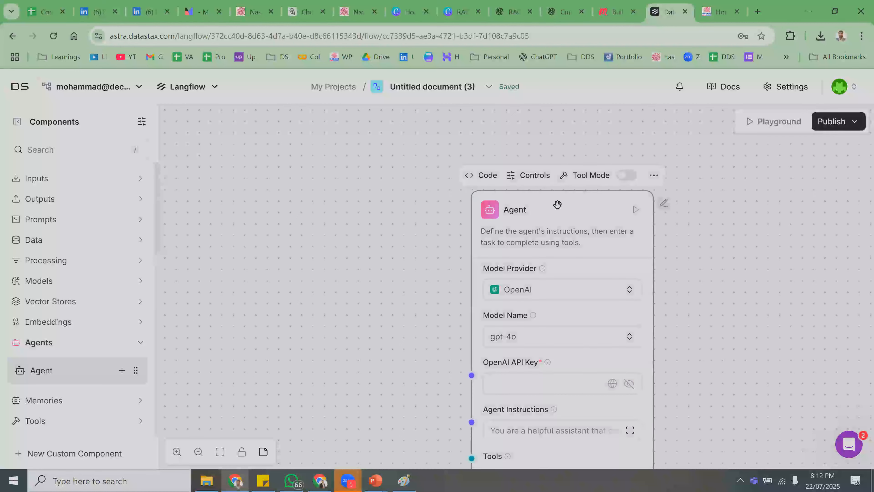
pyautogui.write('/url')
pyautogui.scroll(-2, 520, 128)
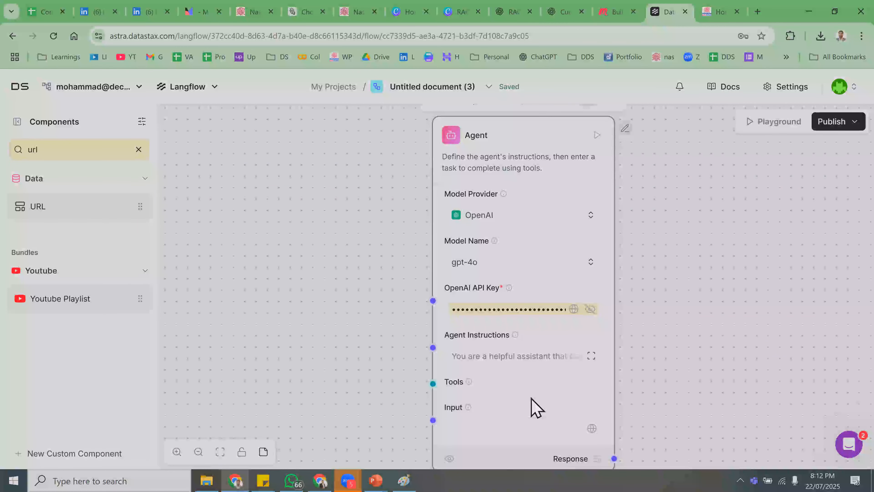
pyautogui.click(198, 452)
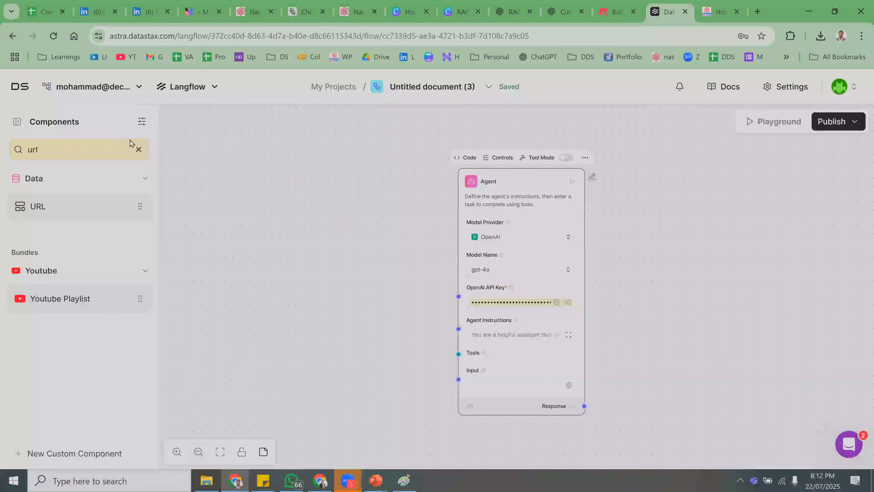
pyautogui.click(135, 151)
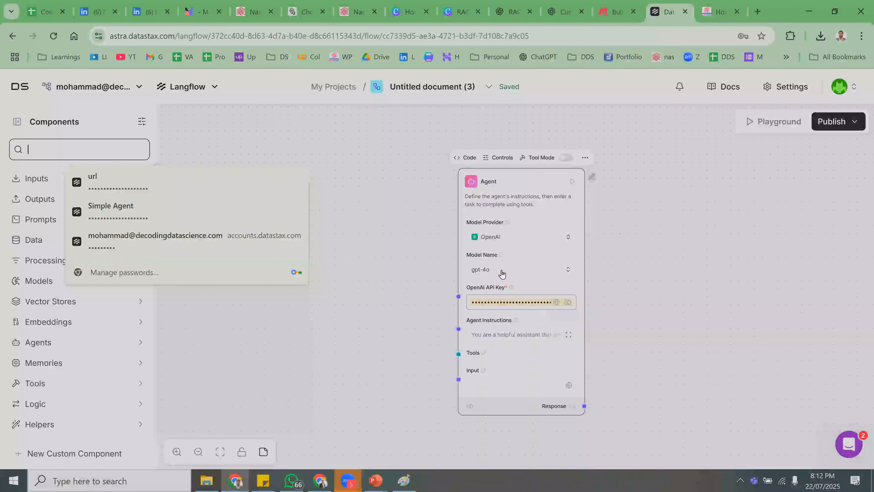
# - Paste a key into the Agent's OpenAI API Key field and reveal it as plain text
pyautogui.click(554, 303)
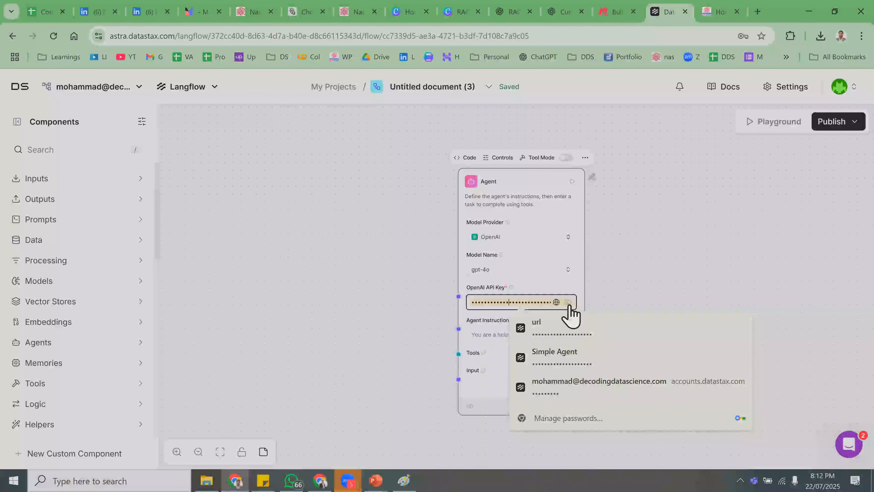
pyautogui.hotkey('ctrl', 'v')
pyautogui.click(504, 303)
pyautogui.click(496, 303)
pyautogui.click(537, 324)
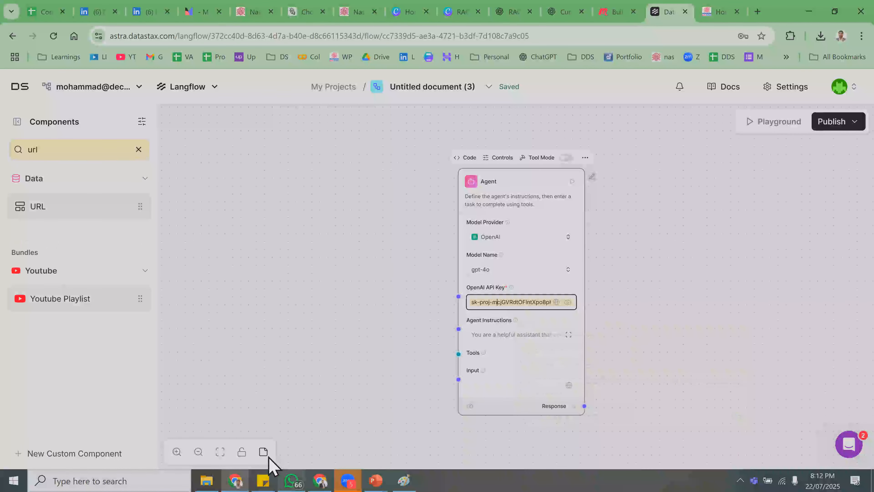
pyautogui.click(535, 304)
pyautogui.hotkey('ctrl', 'a')
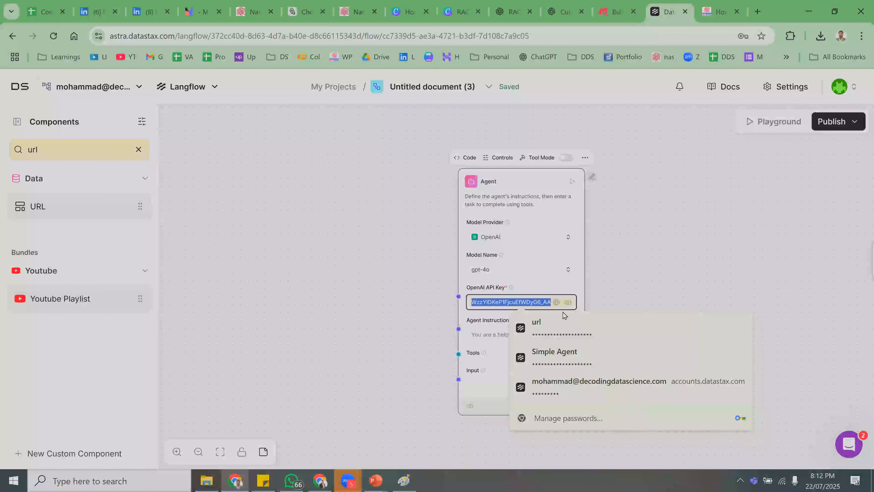
# - Copy the OpenAI key from Sticky Notes and paste it over the Agent's existing key
pyautogui.click(263, 479)
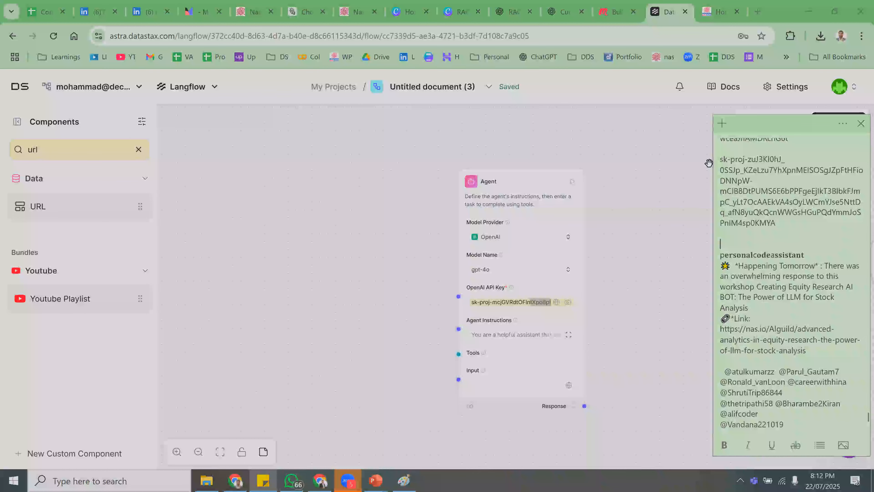
pyautogui.hotkey('shift', 'Up')
pyautogui.hotkey('shift', 'Up')
pyautogui.hotkey('shift', 'Up')
pyautogui.hotkey('shift', 'Up')
pyautogui.hotkey('shift', 'Up')
pyautogui.hotkey('shift', 'Up')
pyautogui.hotkey('shift', 'Up')
pyautogui.hotkey('shift', 'Up')
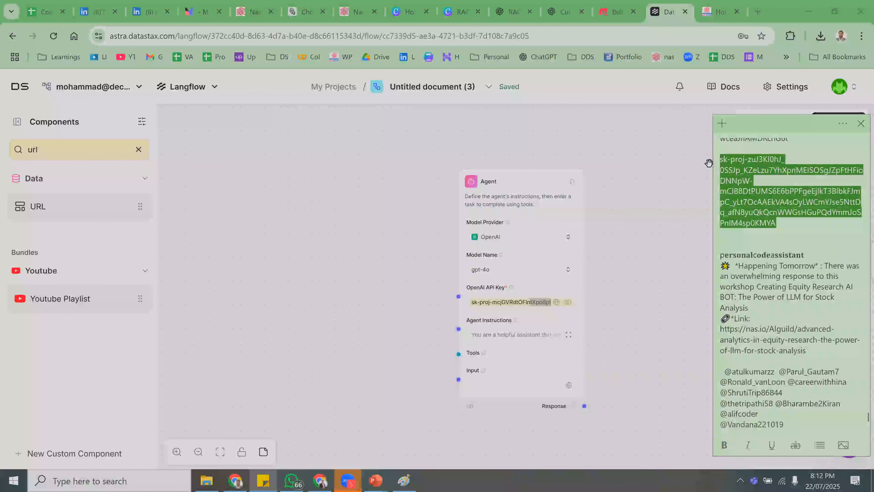
pyautogui.click(514, 302)
pyautogui.hotkey('ctrl', 'a')
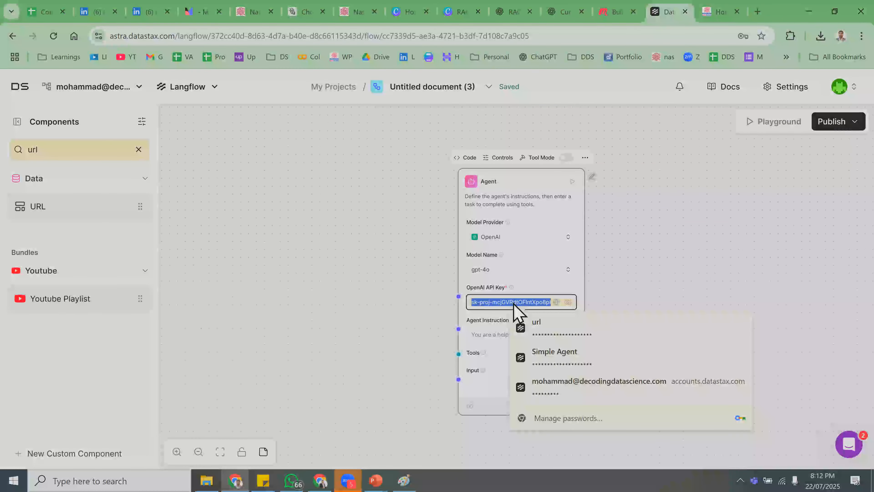
pyautogui.hotkey('ctrl', 'v')
pyautogui.moveTo(512, 302); pyautogui.dragTo(574, 311)
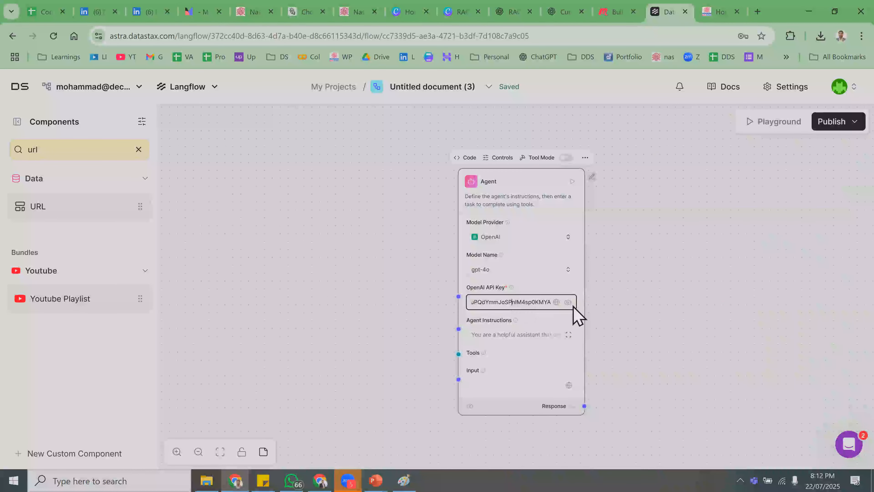
pyautogui.hotkey('alt', 'Tab')
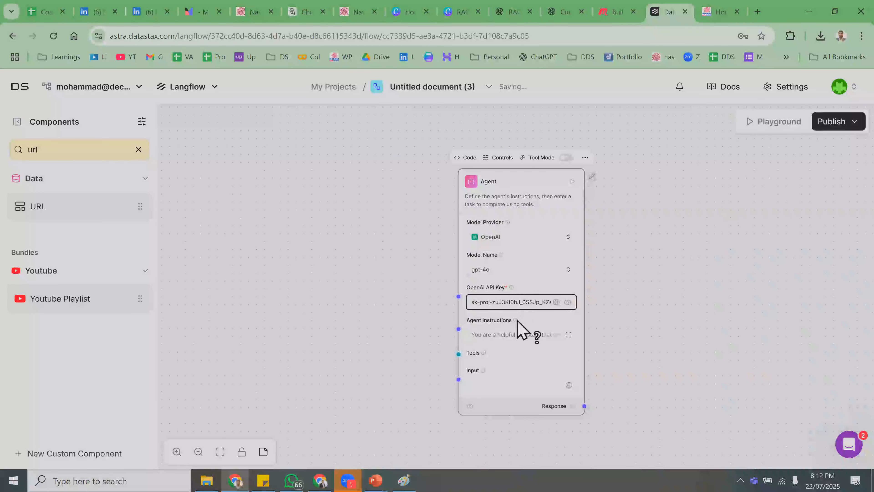
# - Open the Agent Instructions in the larger text editor
pyautogui.click(508, 333)
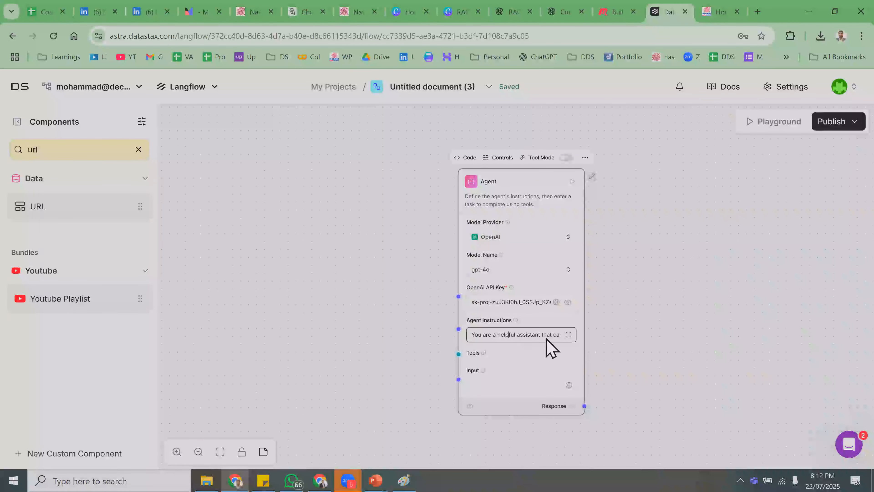
pyautogui.click(569, 336)
pyautogui.click(252, 155)
# - Close the instructions editor, keeping the default helpful-assistant text unchanged
pyautogui.hotkey('ctrl', 'a')
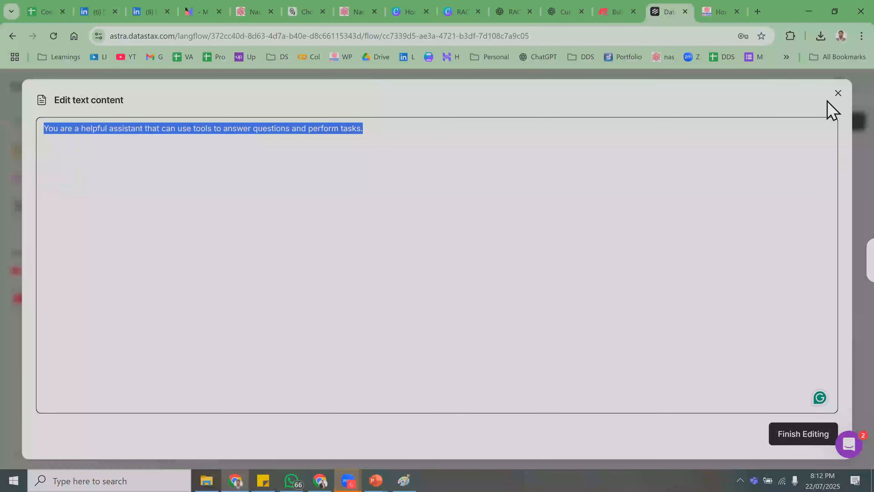
pyautogui.click(837, 95)
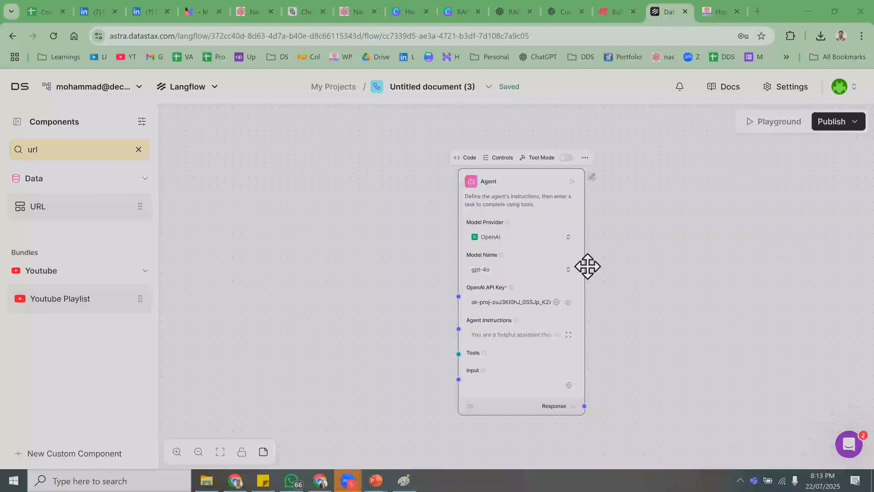
# - Clear the 'url' component search, dismiss the saved-password suggestions, and select the API key text
pyautogui.click(139, 155)
pyautogui.click(140, 149)
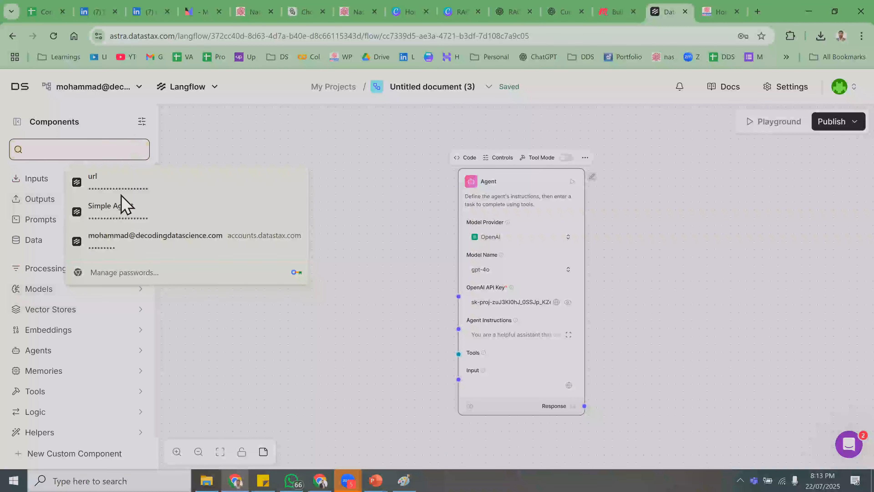
pyautogui.scroll(-10, 107, 306)
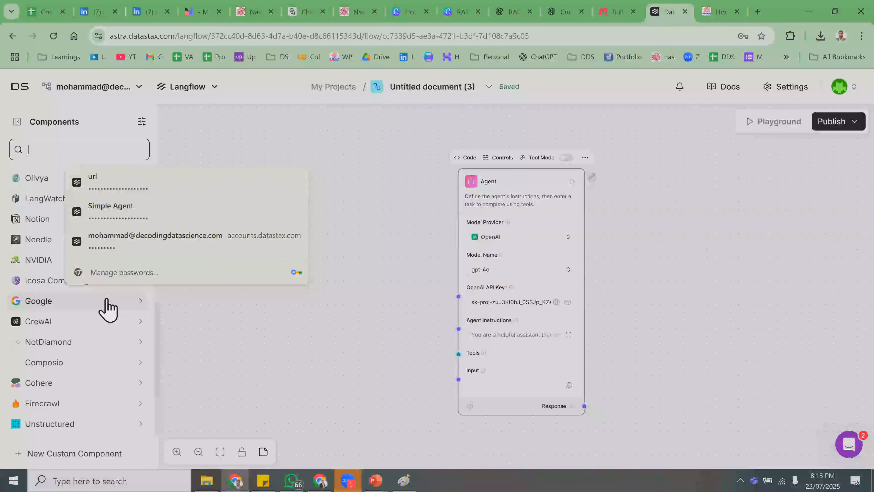
pyautogui.scroll(10, 108, 310)
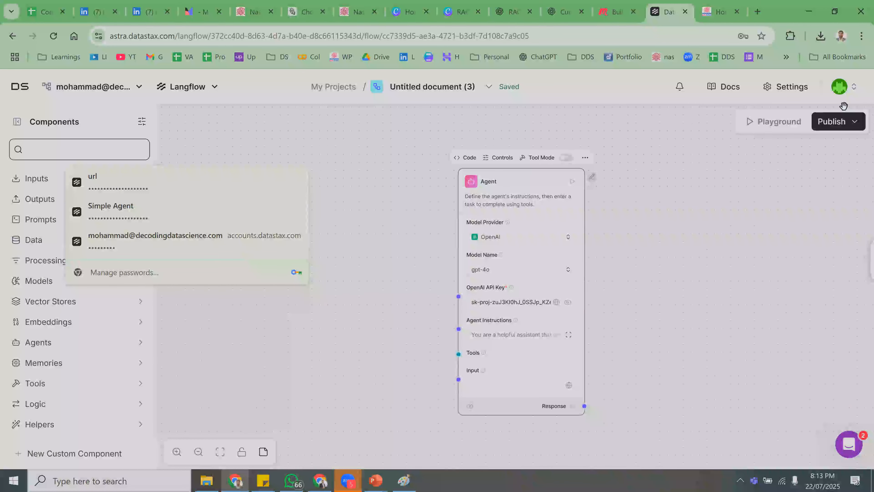
pyautogui.click(465, 416)
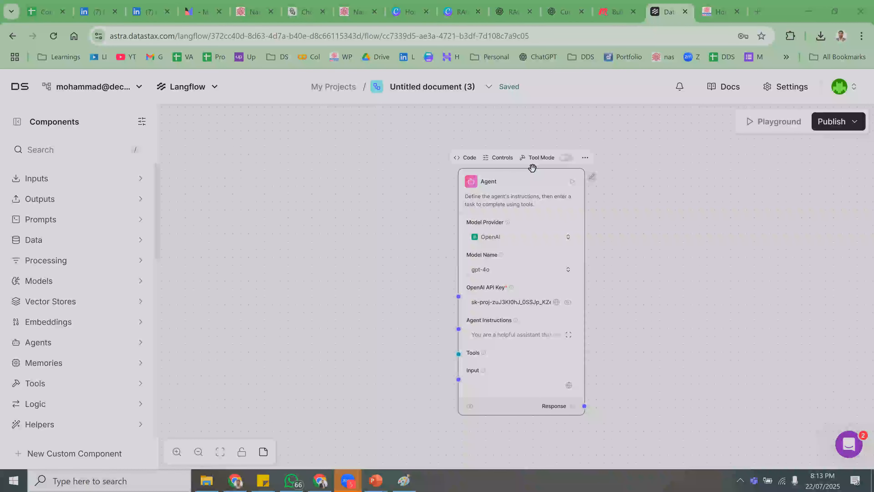
pyautogui.scroll(-1, 526, 141)
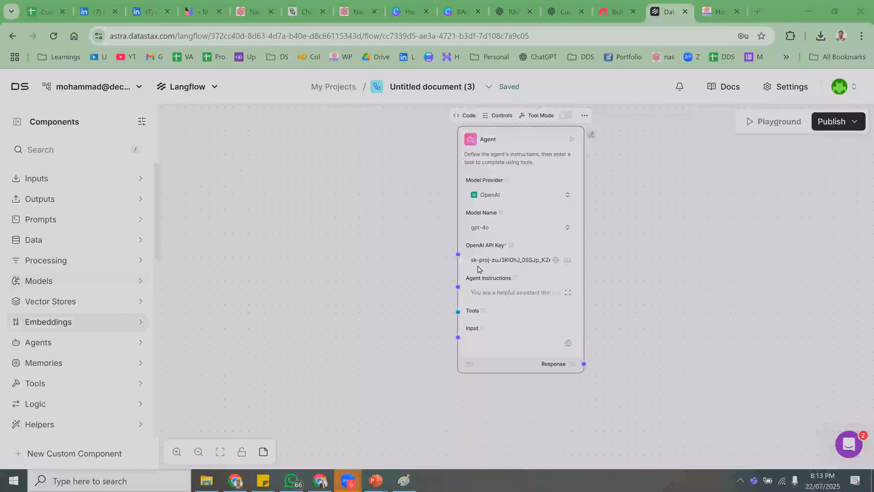
pyautogui.moveTo(481, 259); pyautogui.dragTo(603, 262)
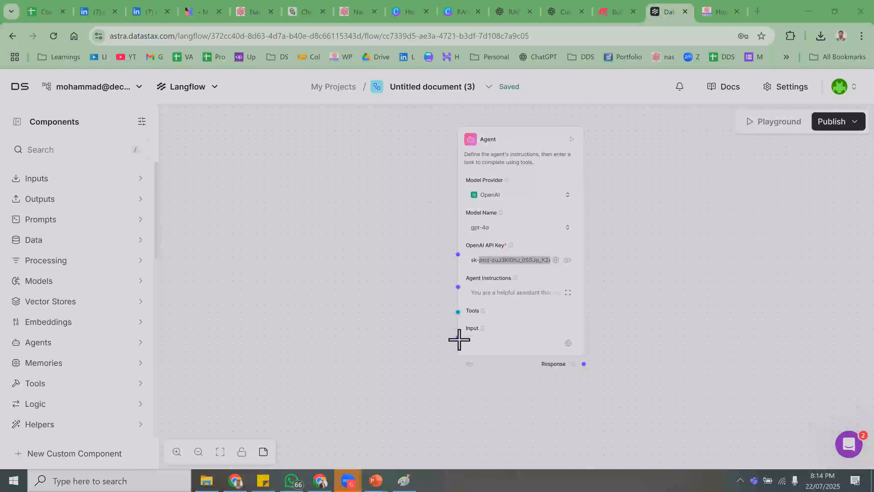
# - Search the YouTube channel for 'openai key', copy that video's share link, and return to Langflow
pyautogui.click(618, 5)
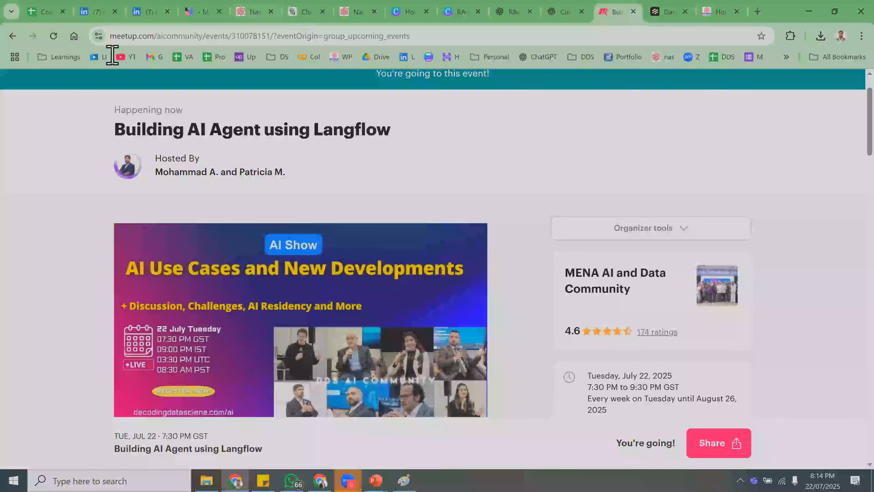
pyautogui.click(126, 57)
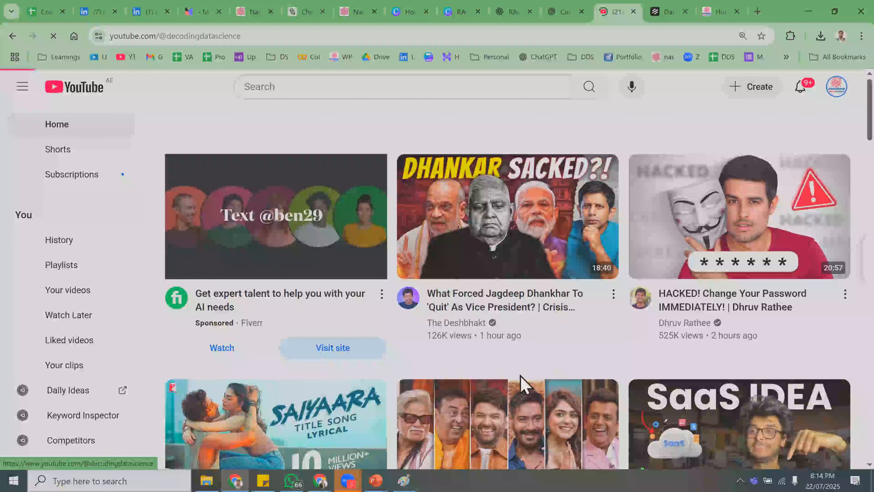
pyautogui.click(565, 364)
pyautogui.write('open')
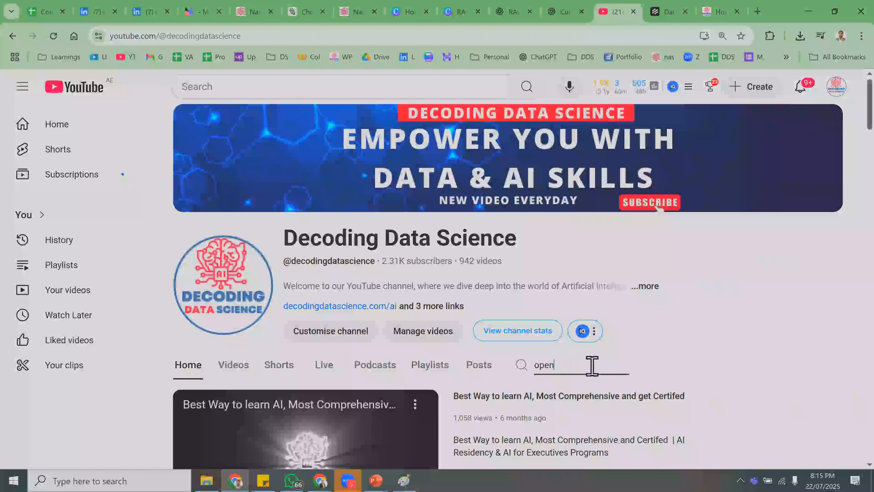
pyautogui.write('ai key')
pyautogui.press('Return')
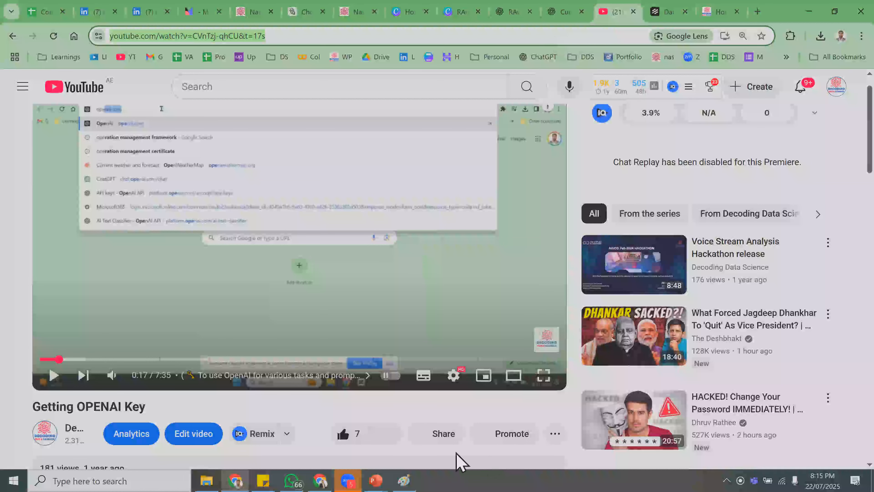
pyautogui.click(454, 444)
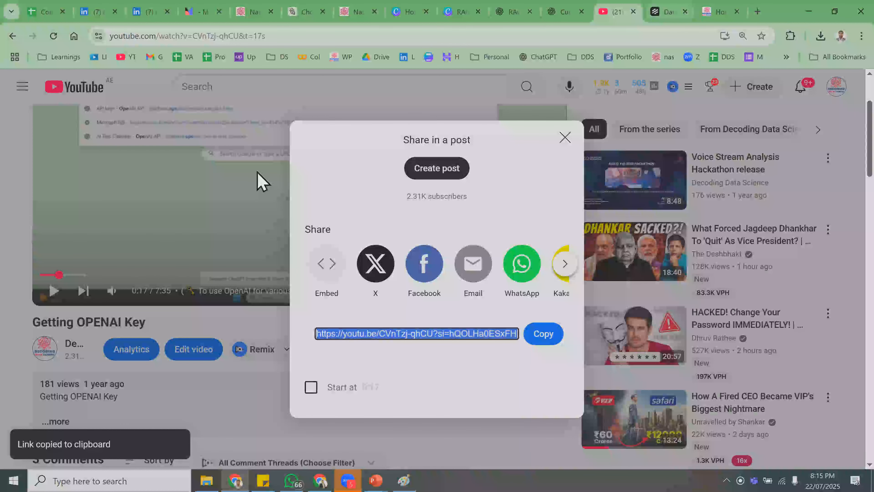
pyautogui.hotkey('ctrl', 'Tab')
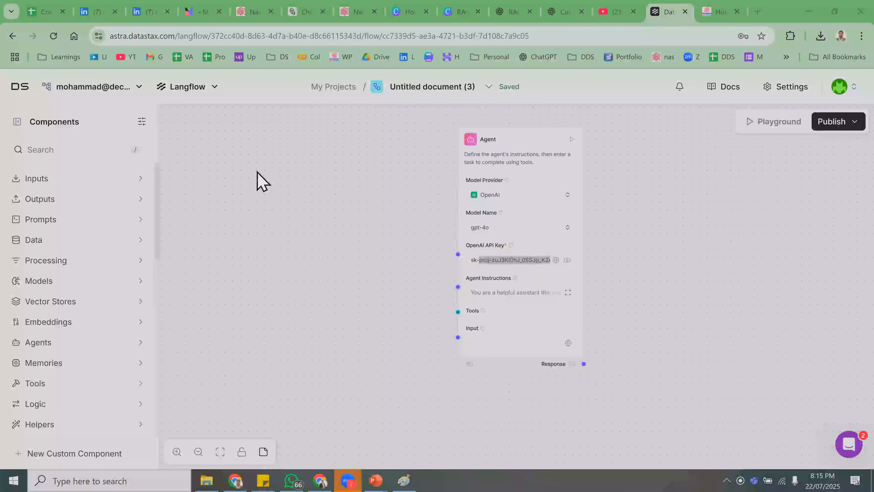
# - Drag a Chat Input from the Inputs category onto the canvas beside the Agent
pyautogui.moveTo(263, 478)
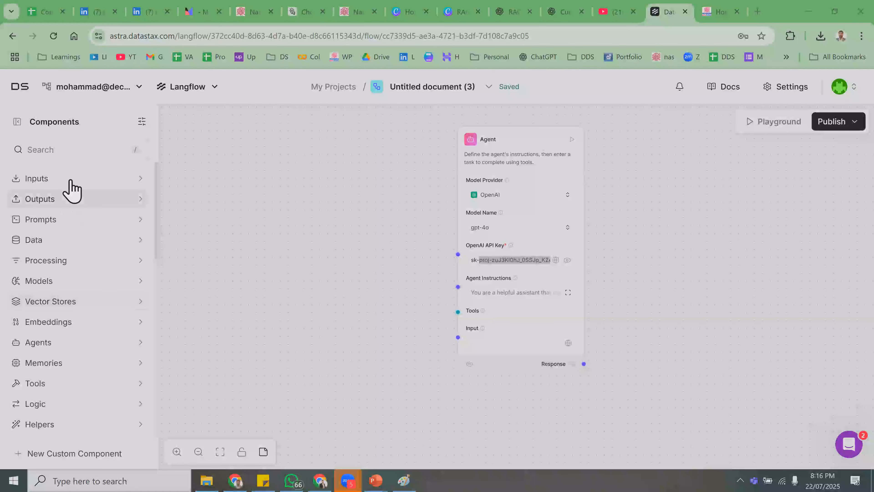
pyautogui.moveTo(341, 294); pyautogui.dragTo(80, 215)
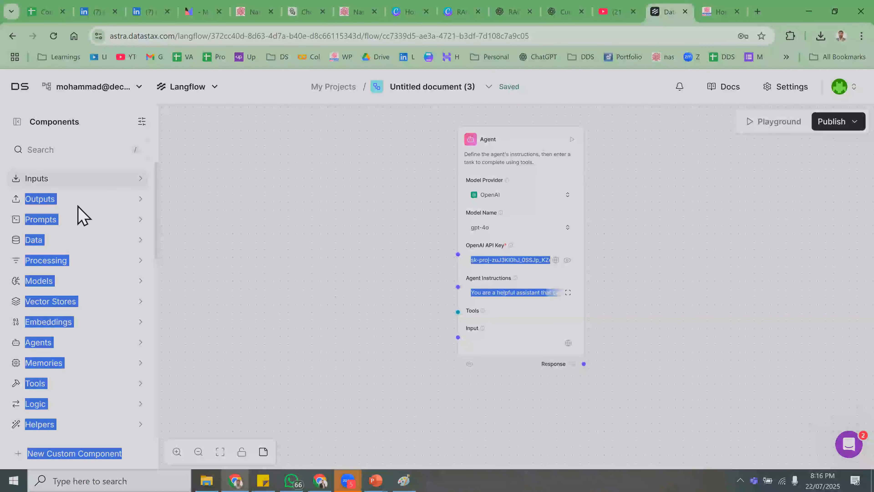
pyautogui.click(58, 186)
pyautogui.moveTo(59, 206); pyautogui.dragTo(294, 318)
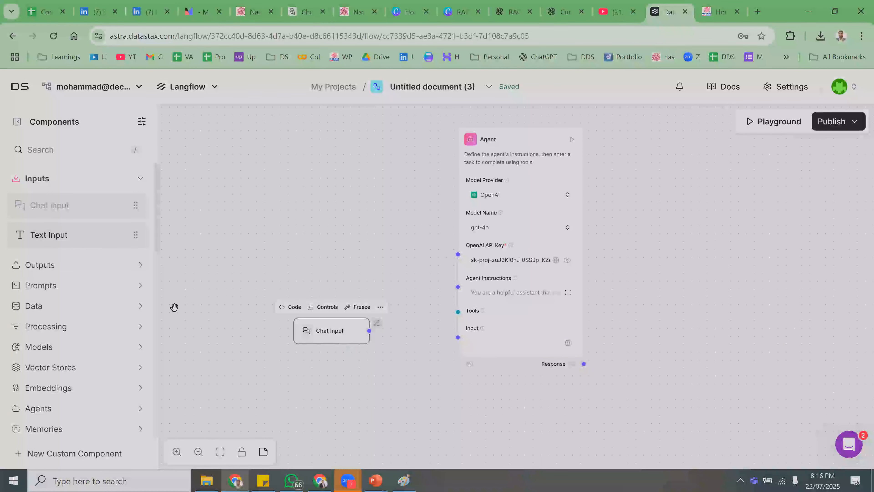
# - Connect Chat Input to the Agent's Input and the Agent's Response to a new Chat Output
pyautogui.click(70, 269)
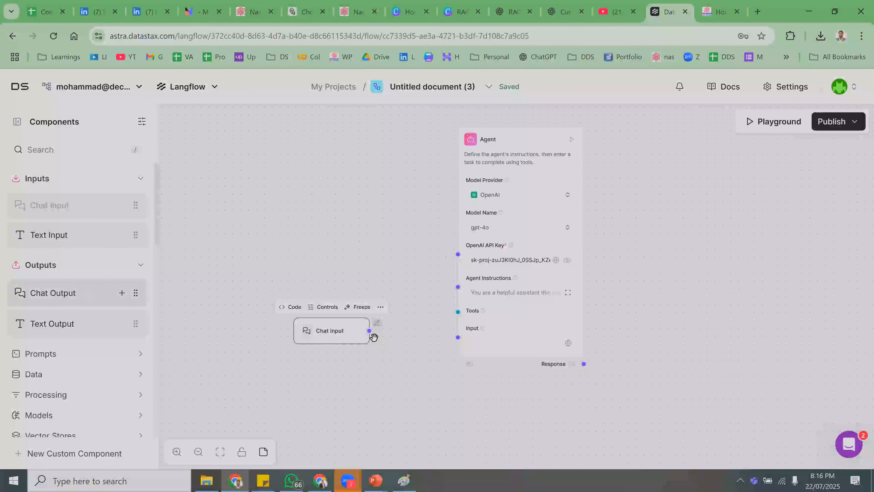
pyautogui.moveTo(368, 331); pyautogui.dragTo(466, 348)
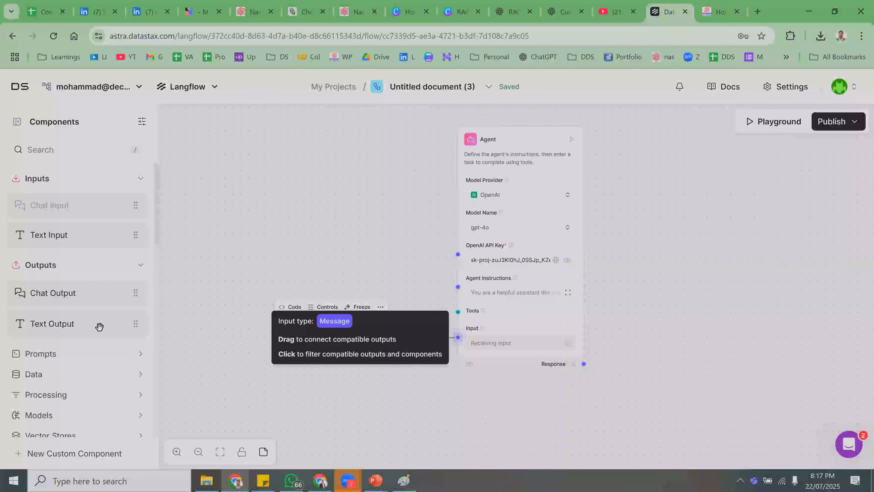
pyautogui.moveTo(68, 295); pyautogui.dragTo(670, 336)
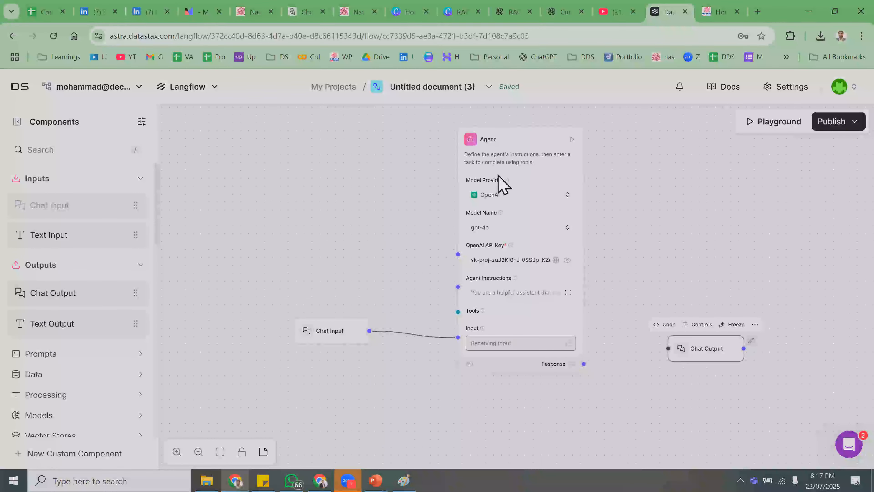
pyautogui.moveTo(584, 363); pyautogui.dragTo(668, 349)
pyautogui.moveTo(742, 447); pyautogui.dragTo(747, 458)
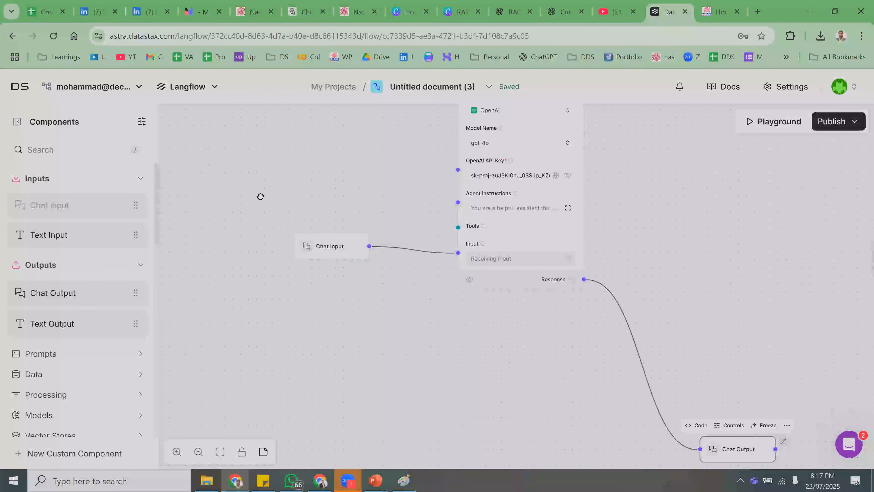
pyautogui.moveTo(330, 246); pyautogui.dragTo(243, 167)
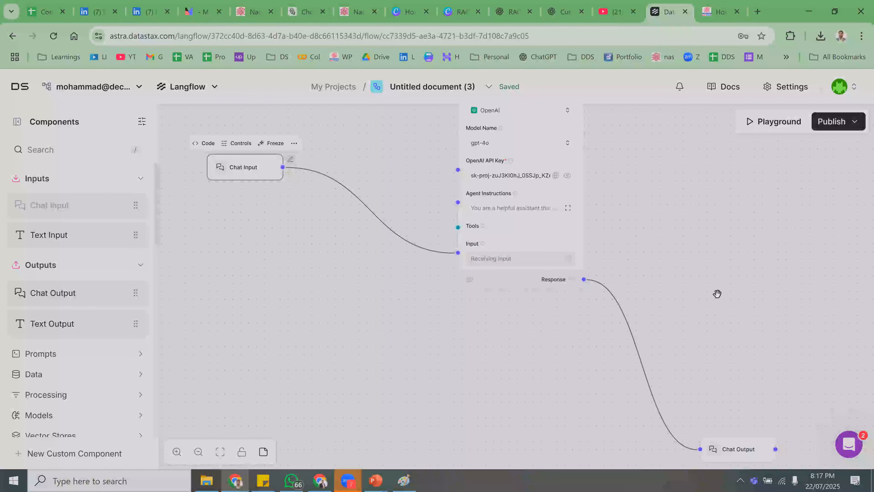
pyautogui.scroll(3, 600, 312)
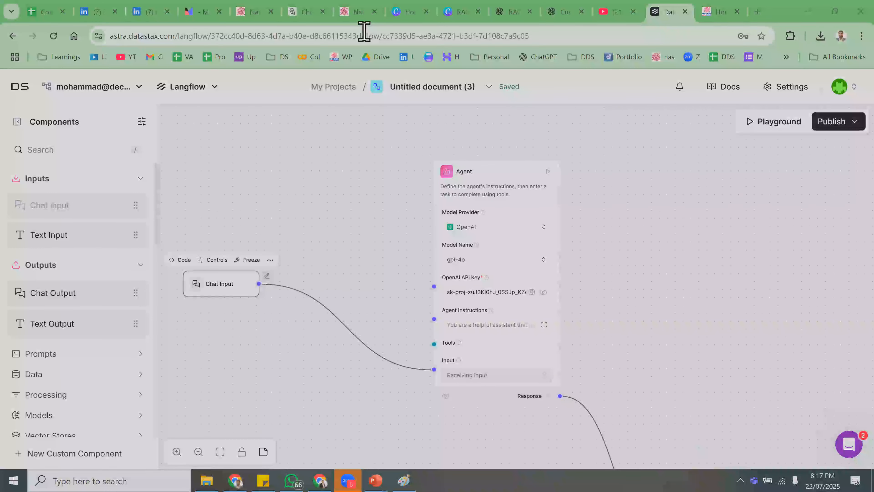
pyautogui.click(472, 331)
pyautogui.scroll(-3, 447, 245)
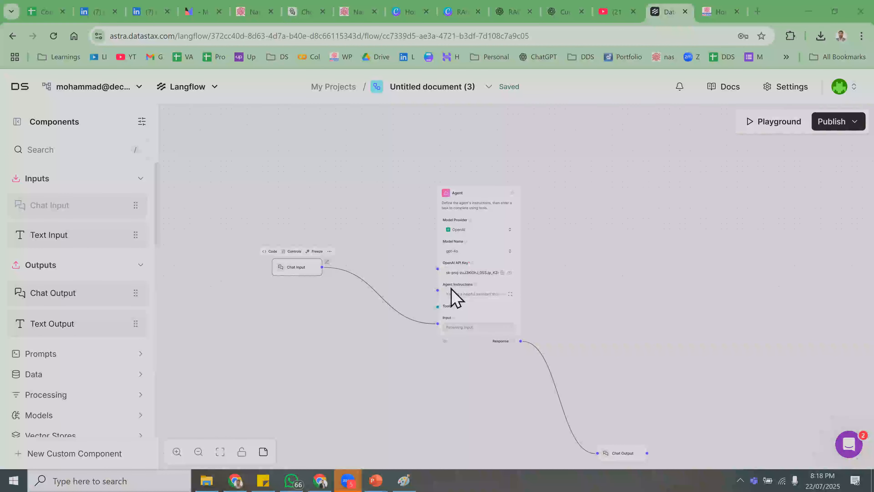
# - Zoom in on the flow and expand the Tools category down to Tavily AI Search
pyautogui.click(176, 452)
pyautogui.scroll(-2, 266, 400)
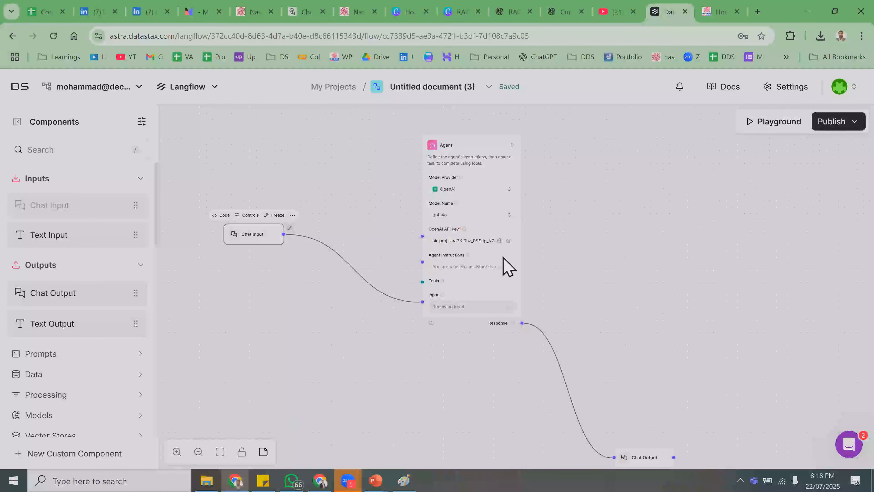
pyautogui.scroll(-5, 103, 353)
pyautogui.scroll(5, 93, 343)
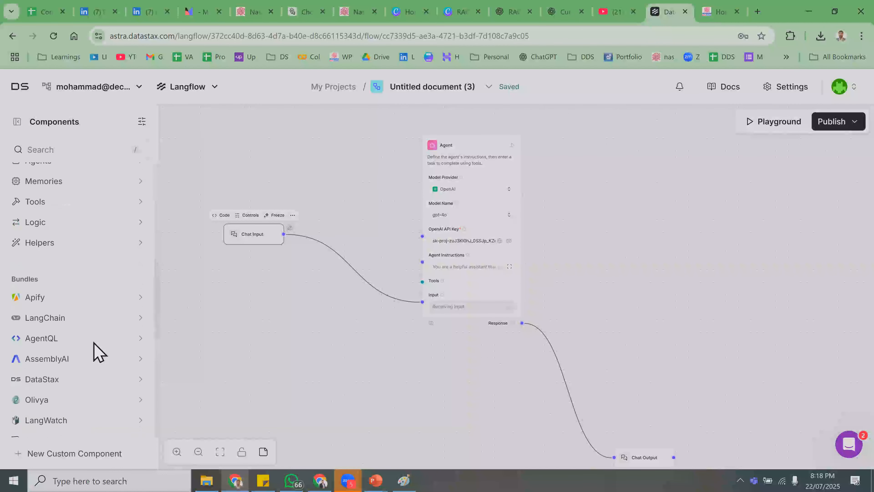
pyautogui.scroll(-6, 94, 351)
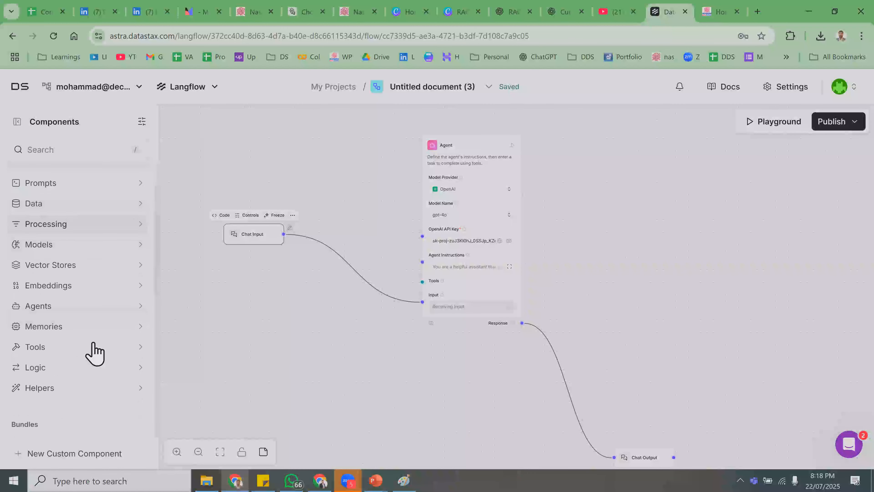
pyautogui.click(55, 234)
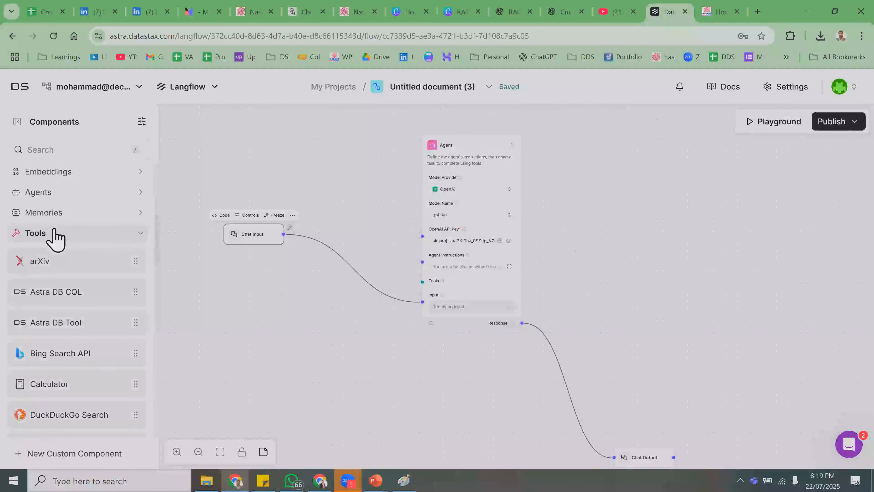
pyautogui.scroll(-2, 69, 241)
pyautogui.scroll(-5, 66, 223)
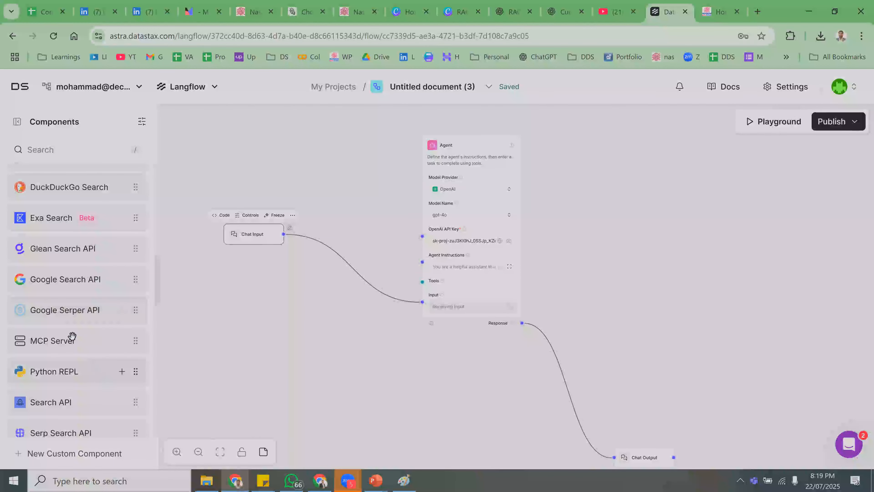
pyautogui.scroll(1, 65, 340)
pyautogui.scroll(1, 64, 340)
pyautogui.scroll(-6, 64, 340)
pyautogui.scroll(-3, 65, 341)
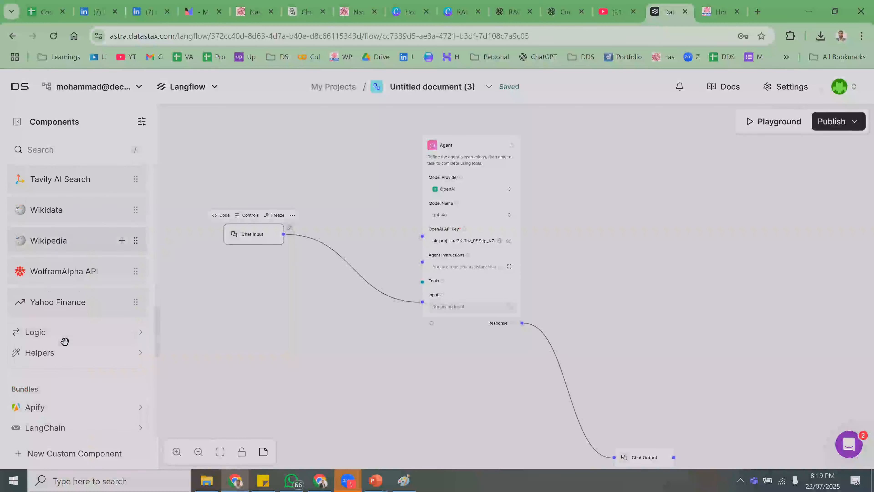
pyautogui.scroll(3, 65, 351)
# - Add Tavily AI Search in tool mode and wire its Toolset to the gpt-4o Agent's Tools input
pyautogui.moveTo(74, 293); pyautogui.dragTo(611, 145)
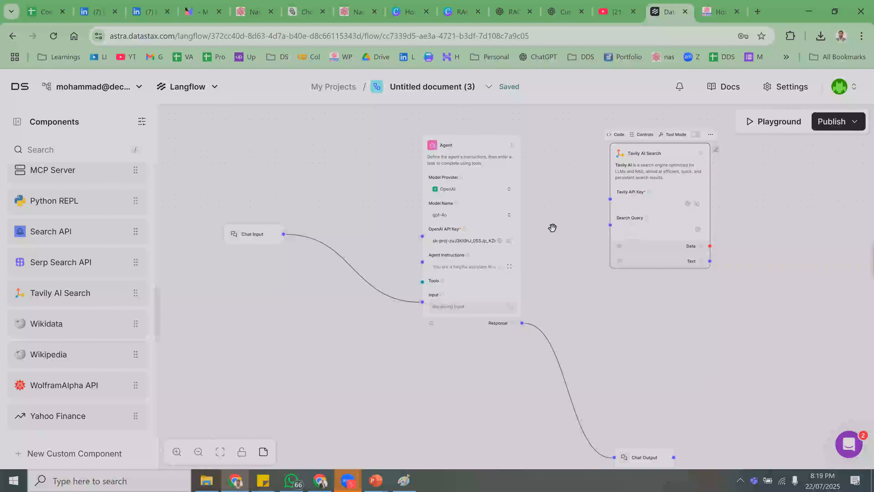
pyautogui.click(655, 207)
pyautogui.moveTo(483, 106); pyautogui.dragTo(452, 164)
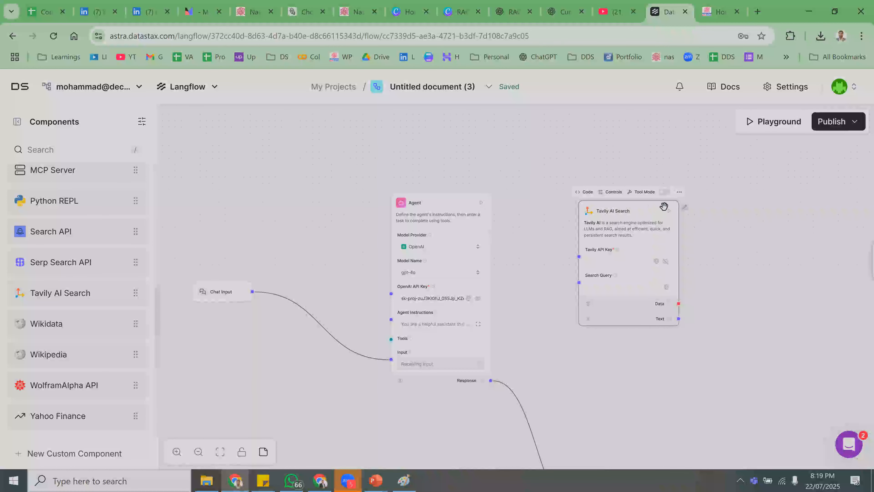
pyautogui.click(668, 194)
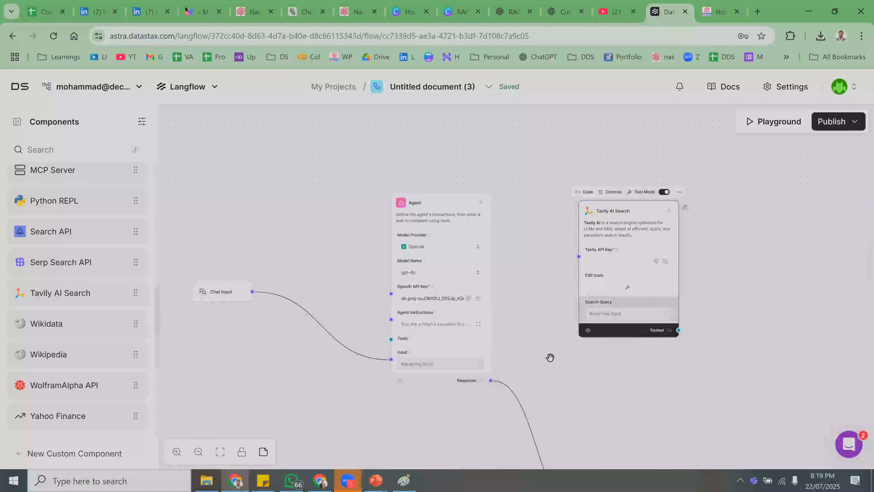
pyautogui.moveTo(630, 235); pyautogui.dragTo(636, 157)
pyautogui.moveTo(391, 339); pyautogui.dragTo(685, 253)
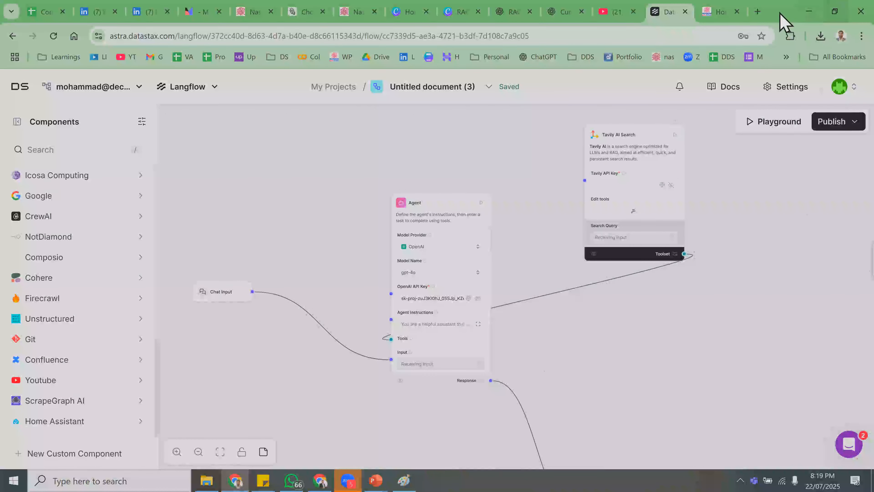
# - Log in to tavily.com in a new tab and copy the default API key
pyautogui.click(757, 12)
pyautogui.write('t')
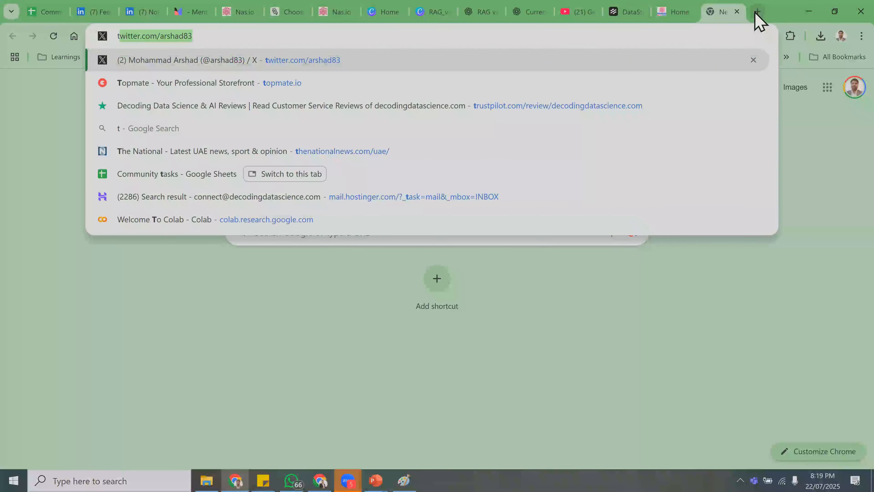
pyautogui.write('avily')
pyautogui.press('Return')
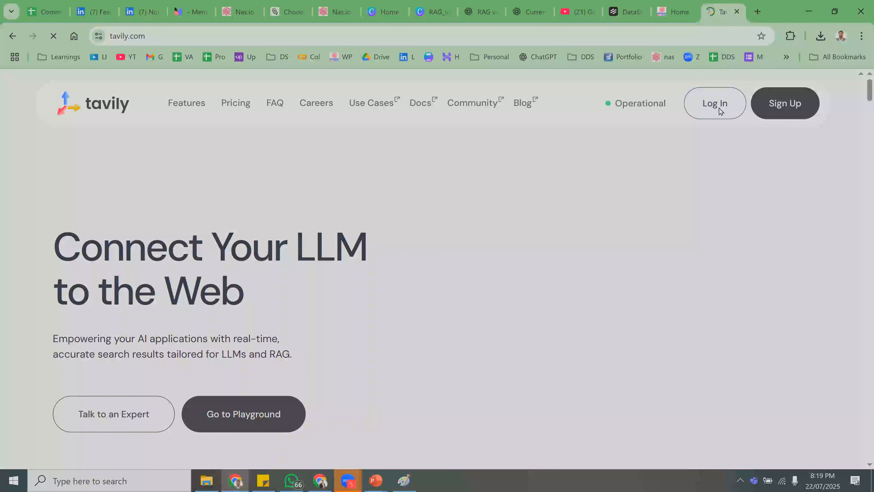
pyautogui.click(720, 111)
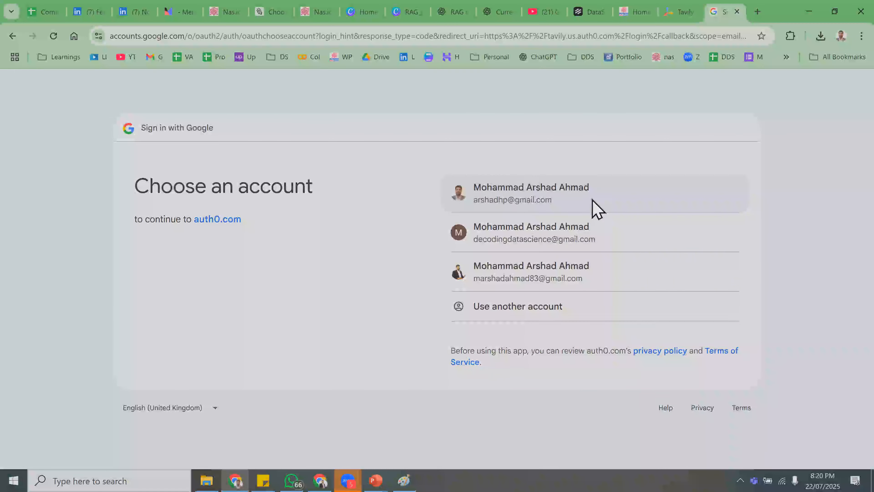
pyautogui.click(597, 208)
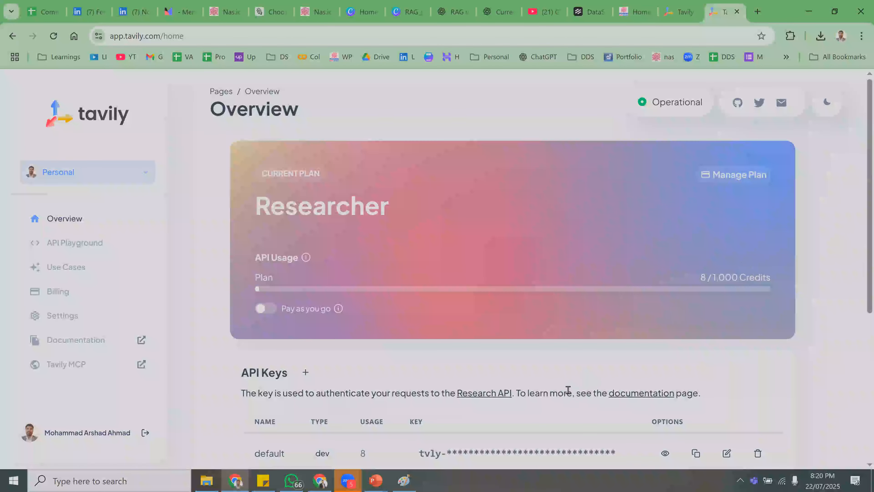
pyautogui.click(695, 453)
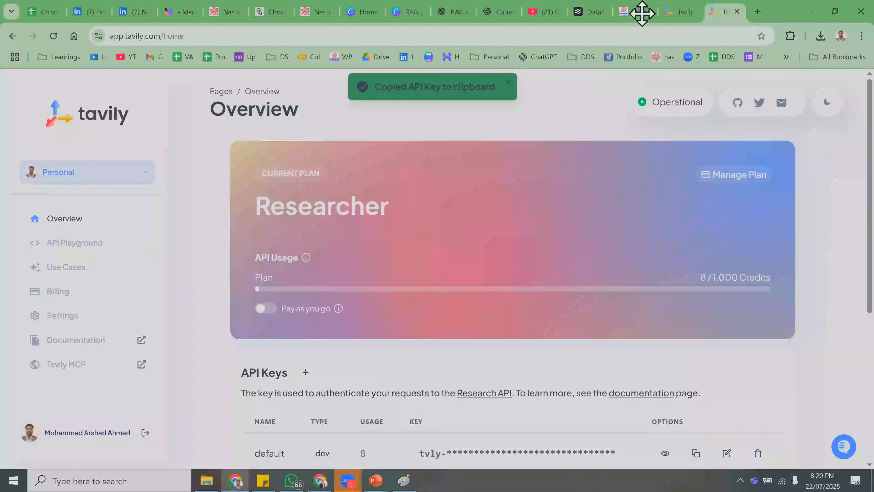
# - Paste the copied key into the Tavily AI Search node's API Key field
pyautogui.click(584, 12)
pyautogui.click(627, 185)
pyautogui.hotkey('ctrl', 'v')
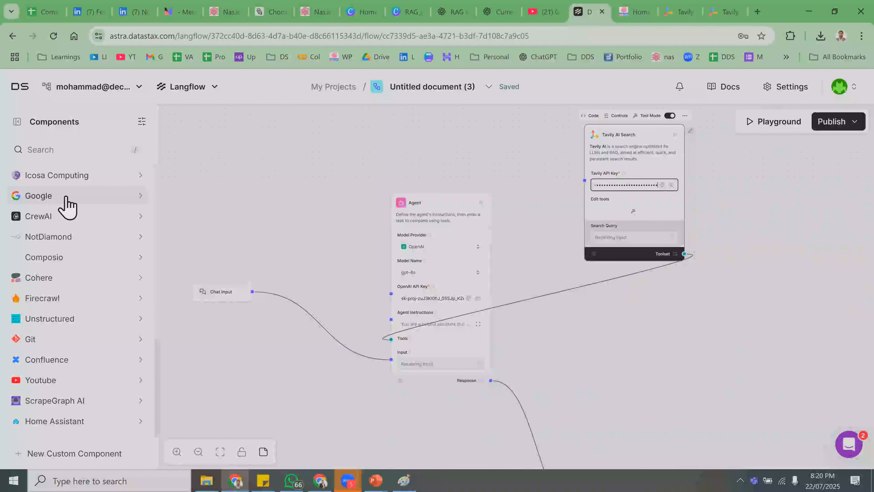
# - Expand the Tools component category and search the components for 'url'
pyautogui.scroll(10, 72, 192)
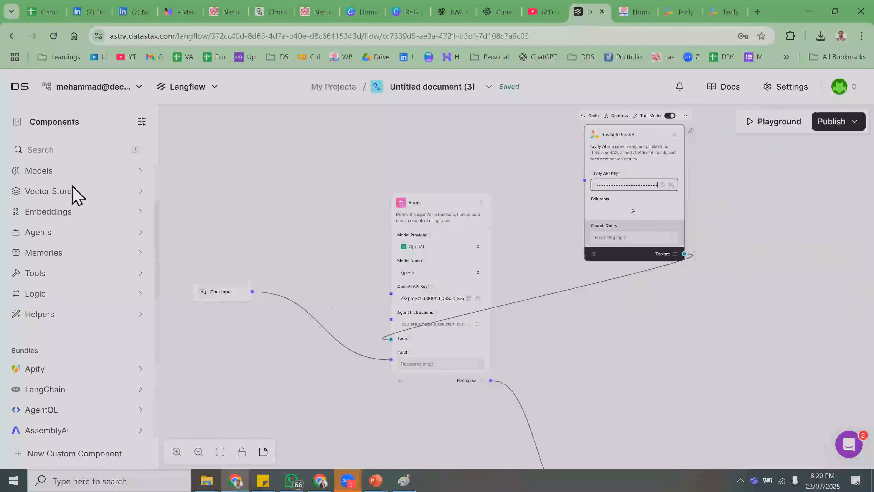
pyautogui.scroll(1, 94, 195)
pyautogui.scroll(3, 94, 197)
pyautogui.scroll(-7, 67, 214)
pyautogui.scroll(3, 69, 225)
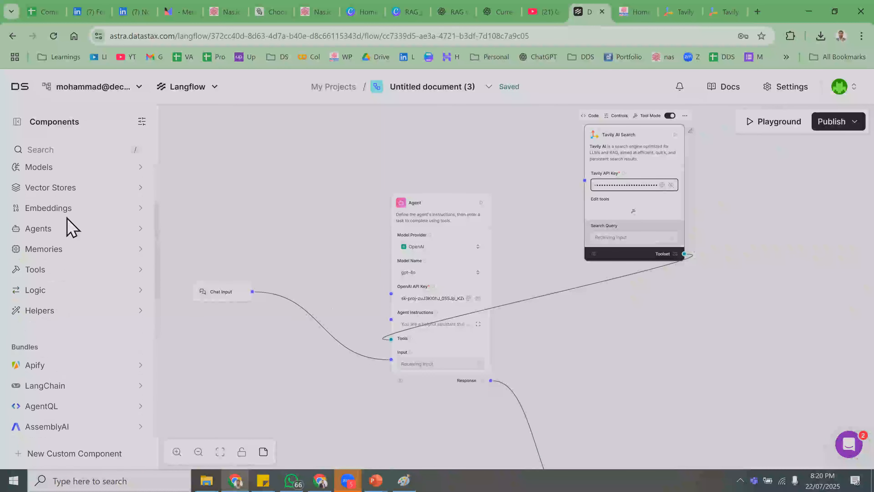
pyautogui.scroll(-12, 68, 219)
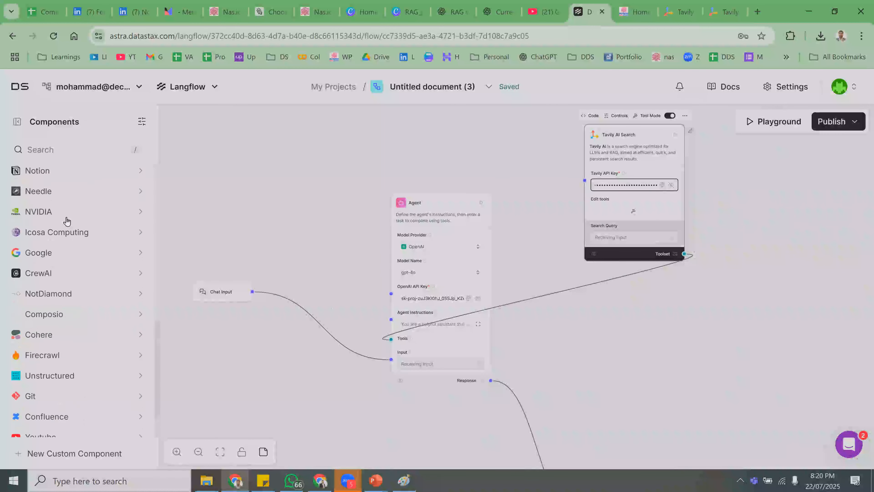
pyautogui.scroll(10, 67, 221)
pyautogui.scroll(3, 67, 221)
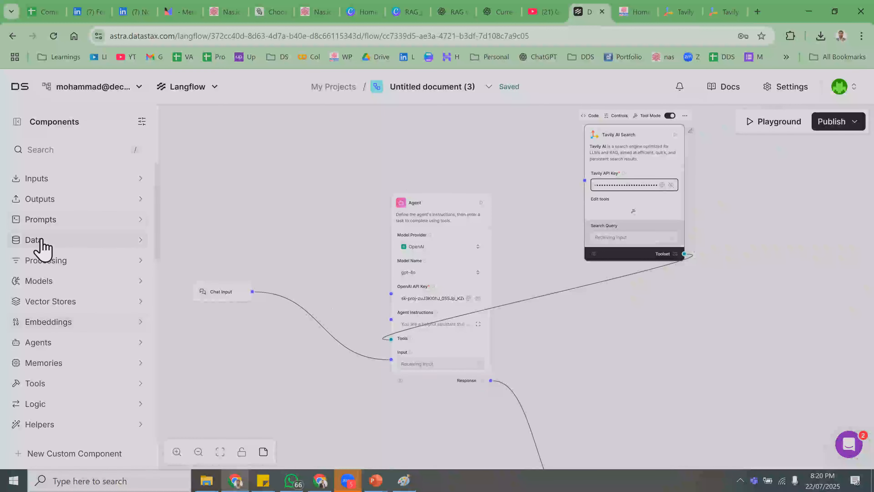
pyautogui.click(38, 383)
pyautogui.scroll(-4, 69, 382)
pyautogui.scroll(-15, 67, 373)
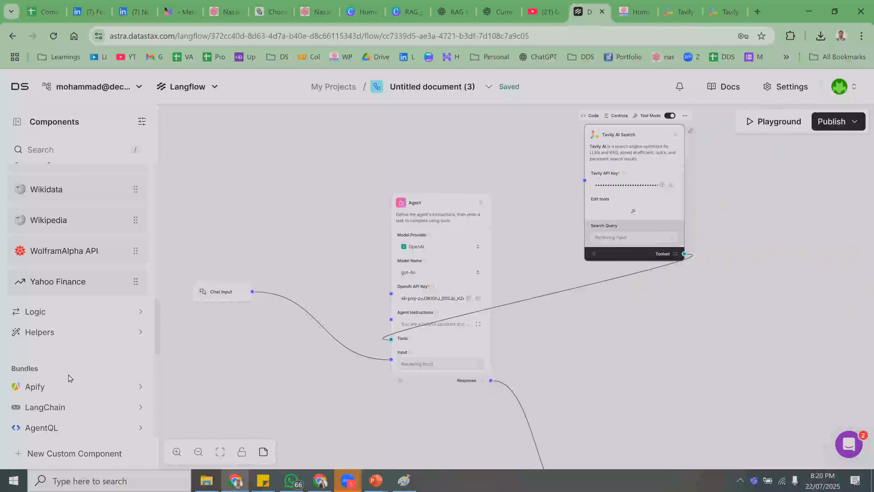
pyautogui.scroll(12, 69, 378)
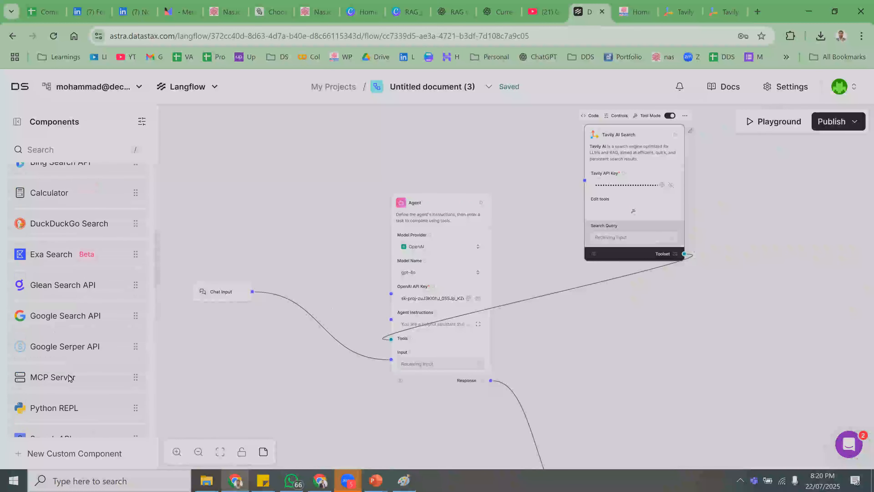
pyautogui.scroll(3, 68, 378)
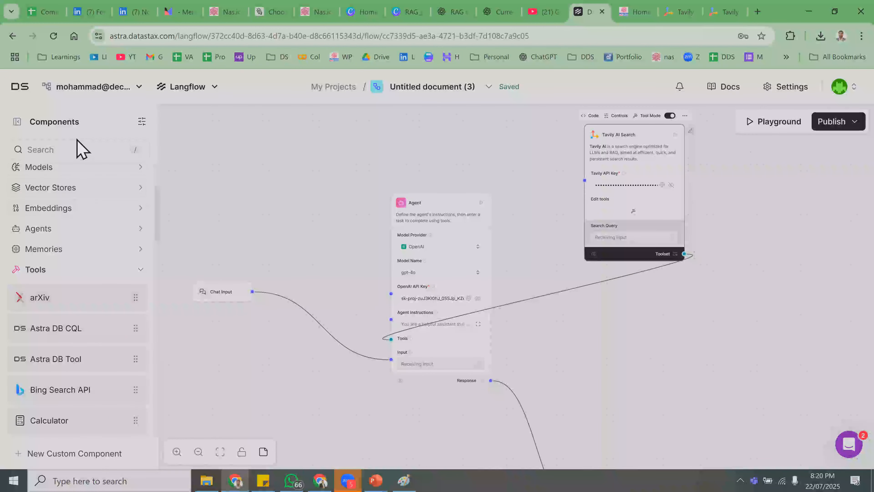
pyautogui.click(76, 149)
pyautogui.write('u')
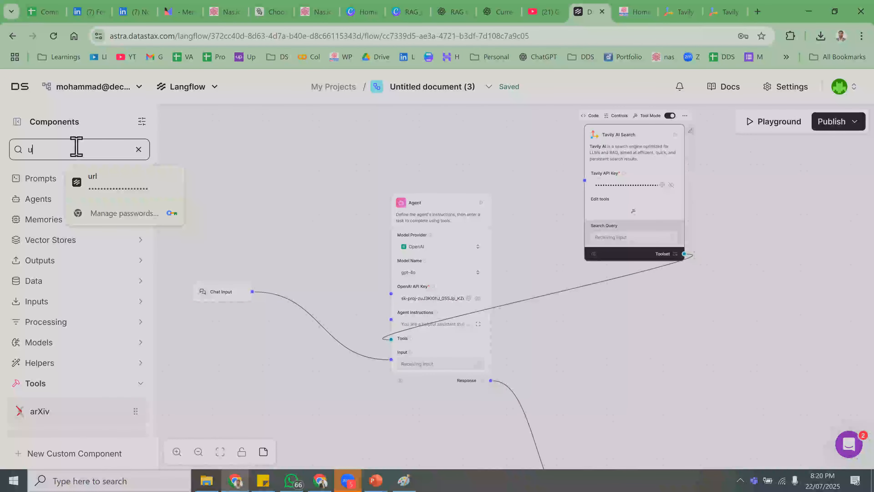
pyautogui.write('rl')
# - Place the URL component on the canvas just below the Tavily node
pyautogui.moveTo(33, 207); pyautogui.dragTo(611, 323)
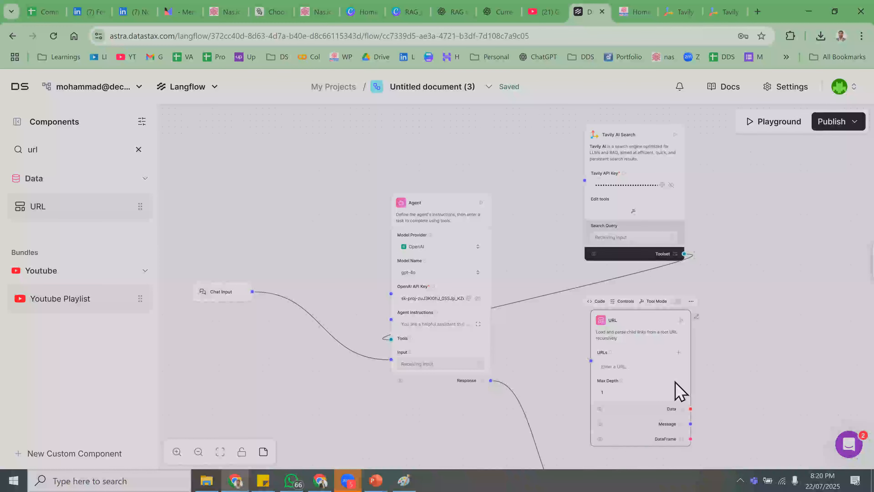
pyautogui.moveTo(618, 327); pyautogui.dragTo(612, 321)
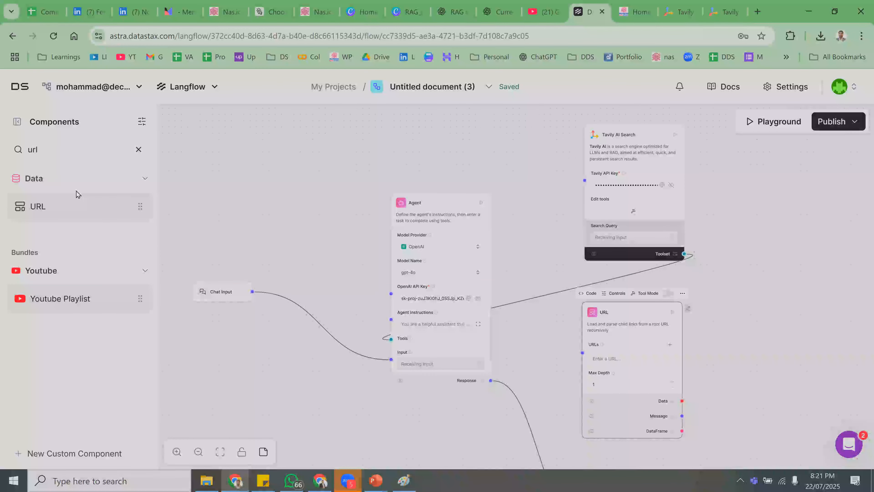
# - Clear the 'url' search and expand the Data category in the Components sidebar
pyautogui.click(138, 150)
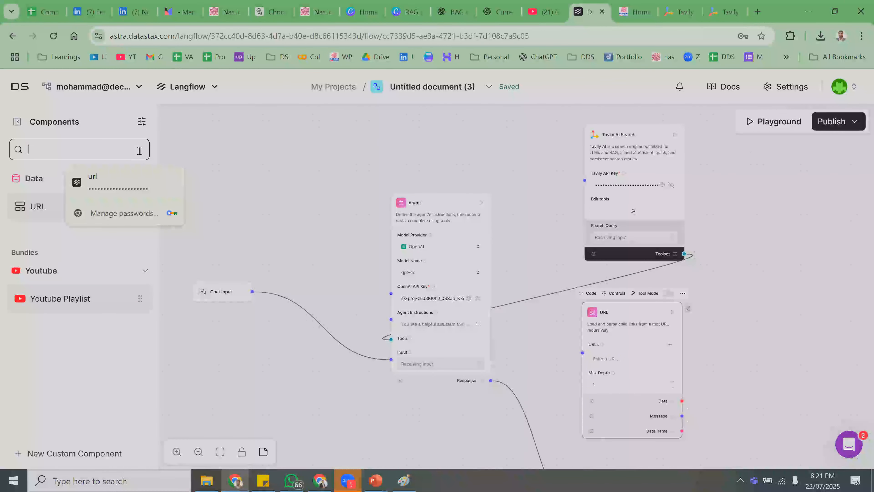
pyautogui.click(38, 237)
pyautogui.scroll(-3, 59, 280)
pyautogui.scroll(3, 60, 278)
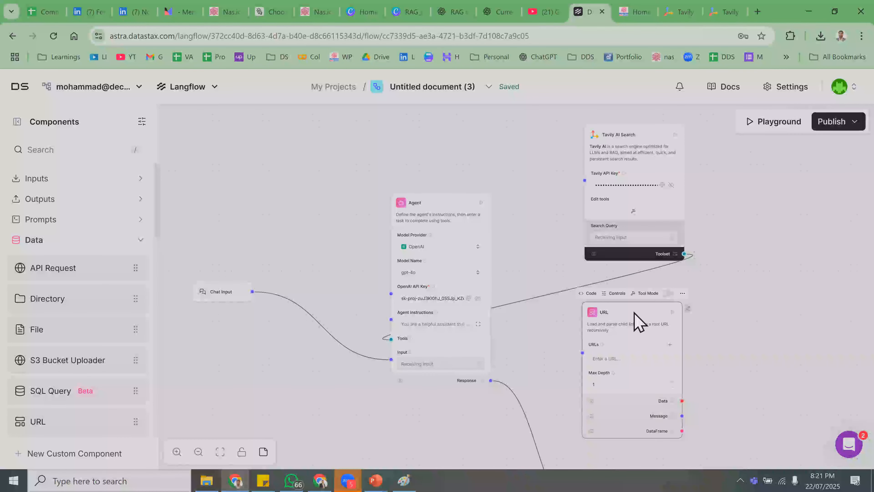
# - Turn on tool mode for the URL node and connect it to the Agent's Tools input
pyautogui.click(668, 294)
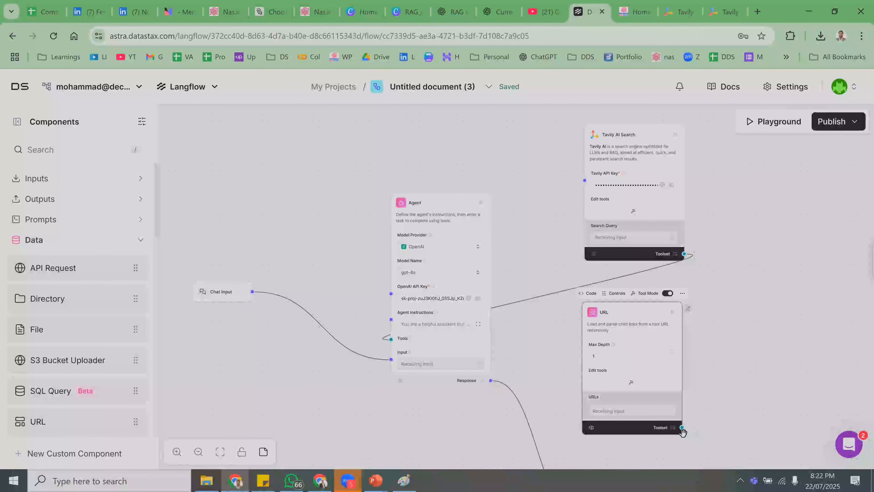
pyautogui.scroll(-1, 645, 457)
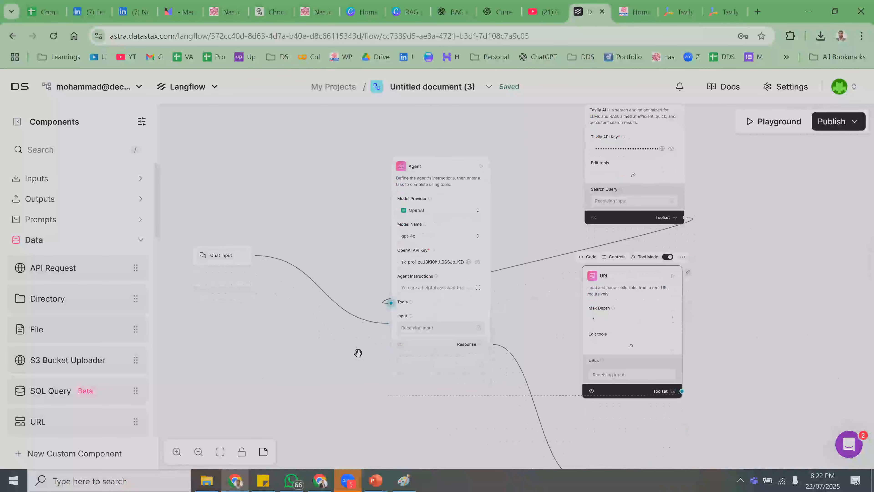
pyautogui.click(391, 304)
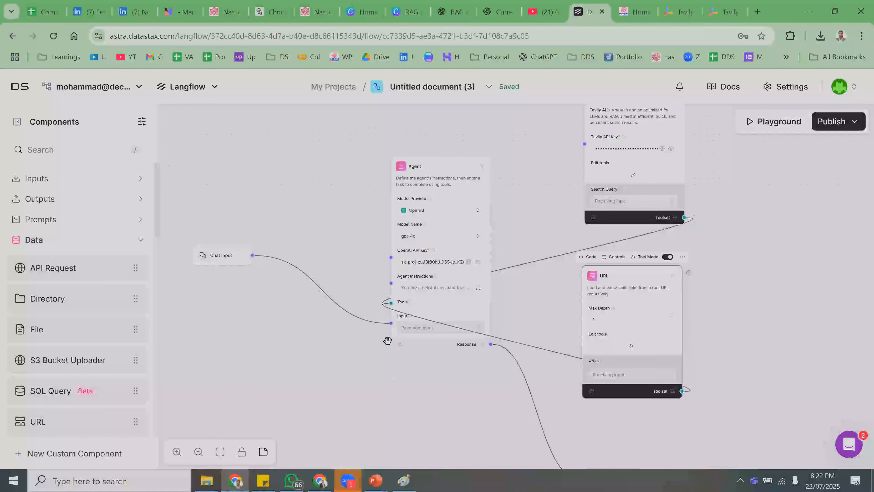
pyautogui.moveTo(666, 268)
pyautogui.mouseDown()
pyautogui.moveTo(681, 264)
pyautogui.moveTo(671, 263)
pyautogui.mouseUp()
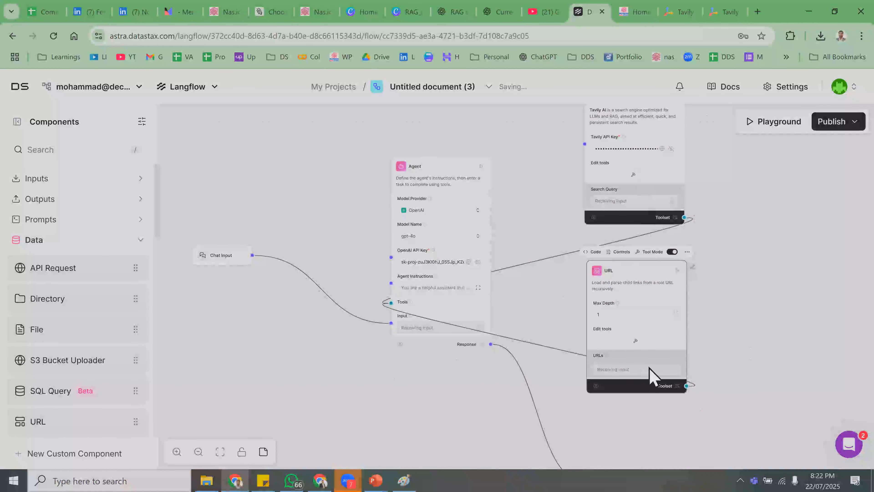
pyautogui.moveTo(634, 270); pyautogui.dragTo(631, 254)
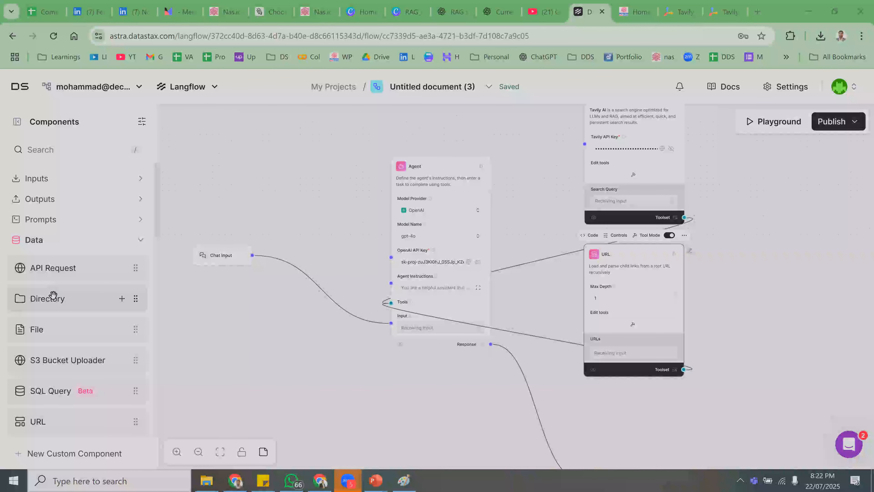
# - Expand the Tools category and place a Calculator component below the URL node
pyautogui.scroll(-2, 29, 350)
pyautogui.scroll(-8, 41, 378)
pyautogui.click(55, 267)
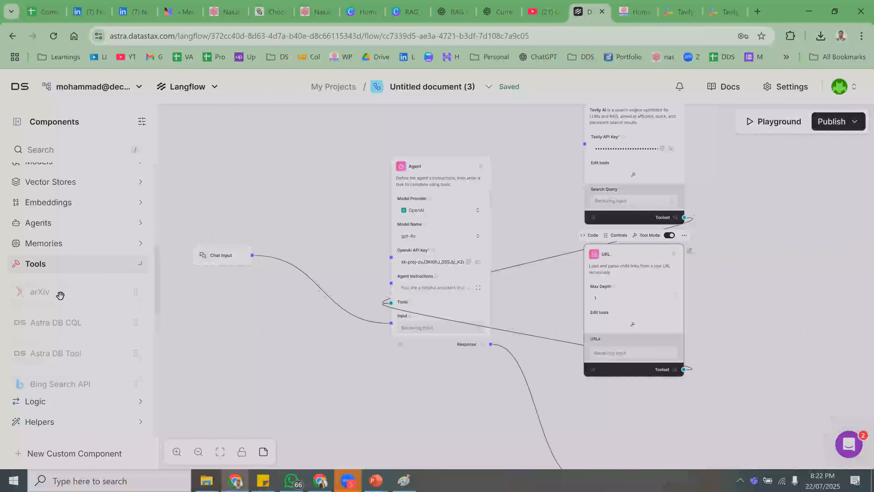
pyautogui.scroll(-3, 59, 351)
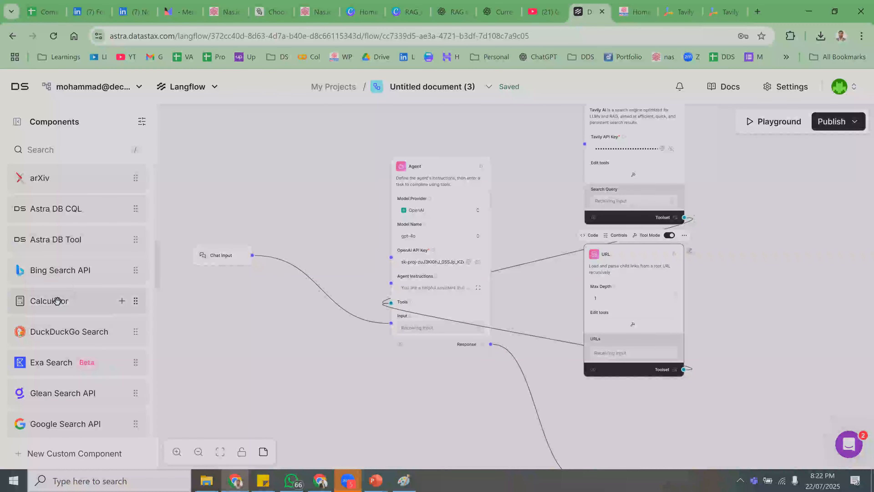
pyautogui.moveTo(120, 317); pyautogui.dragTo(585, 398)
# - Stack the Tavily, URL and Calculator nodes higher up on the canvas
pyautogui.scroll(-2, 747, 396)
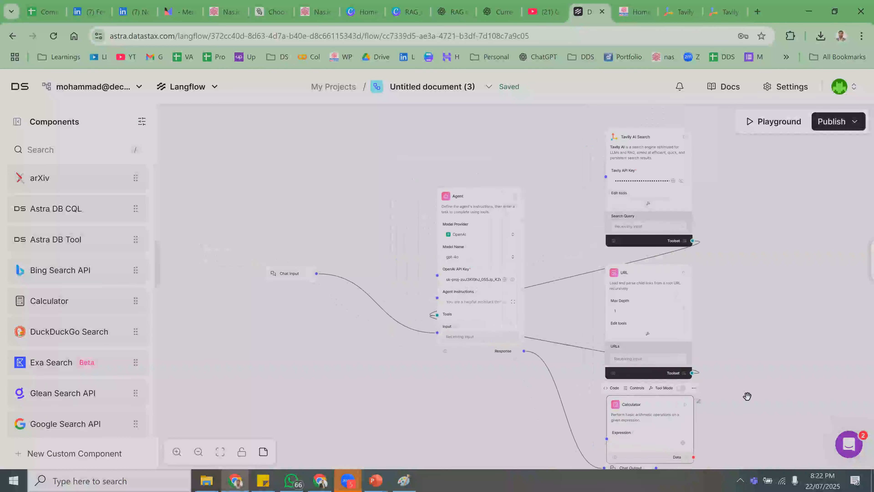
pyautogui.scroll(-1, 747, 396)
pyautogui.moveTo(656, 189); pyautogui.dragTo(656, 138)
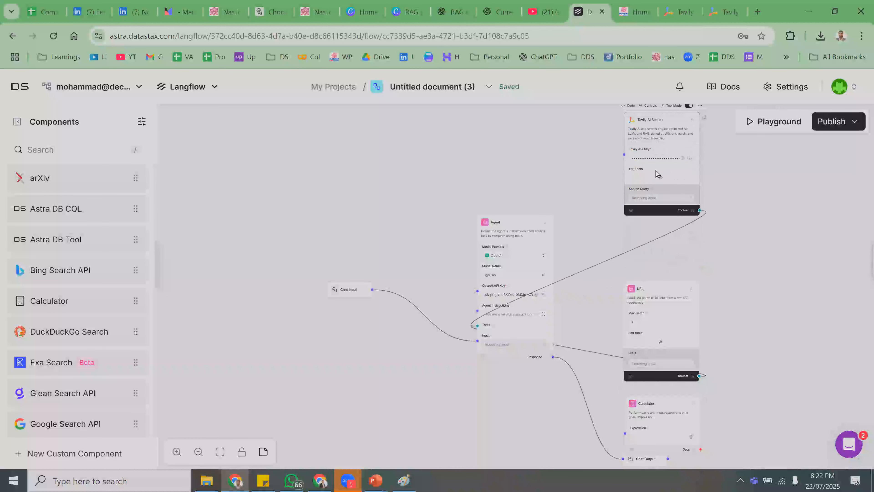
pyautogui.moveTo(660, 289); pyautogui.dragTo(657, 247)
pyautogui.moveTo(653, 412); pyautogui.dragTo(654, 382)
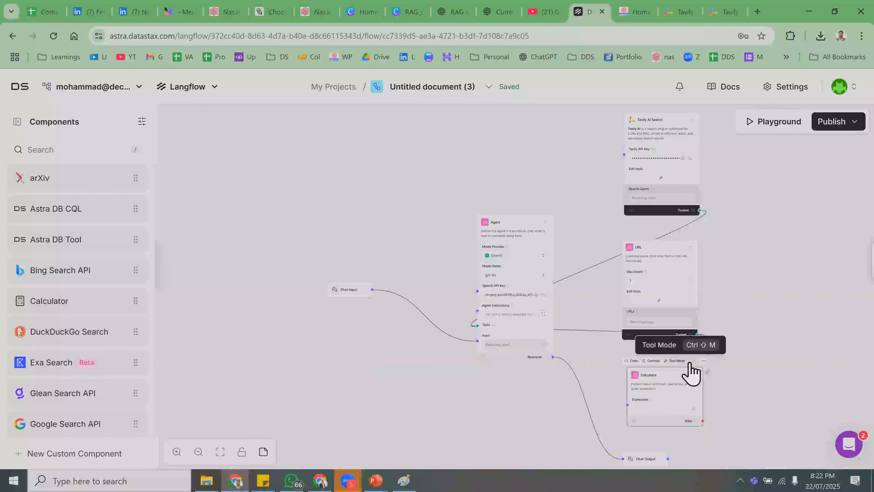
# - Enable the Calculator's tool mode and wire its Toolset to the Agent's Tools input
pyautogui.moveTo(627, 405); pyautogui.dragTo(473, 329)
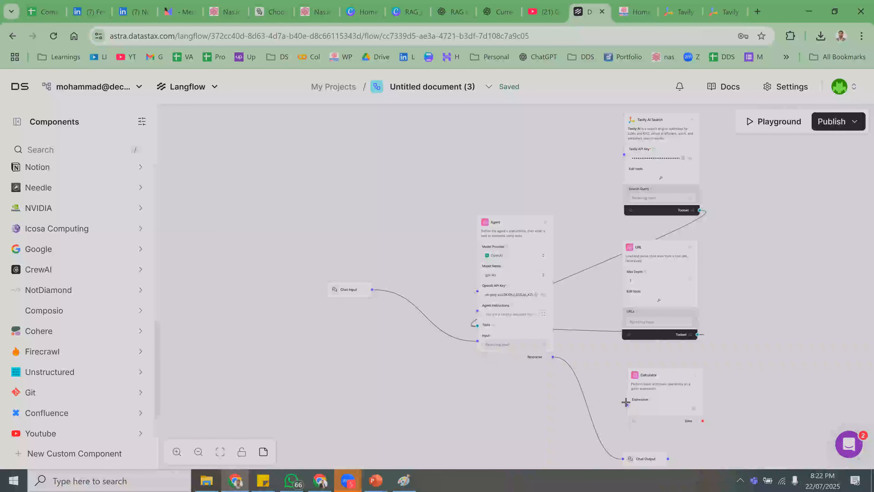
pyautogui.moveTo(627, 405); pyautogui.dragTo(465, 323)
pyautogui.click(691, 361)
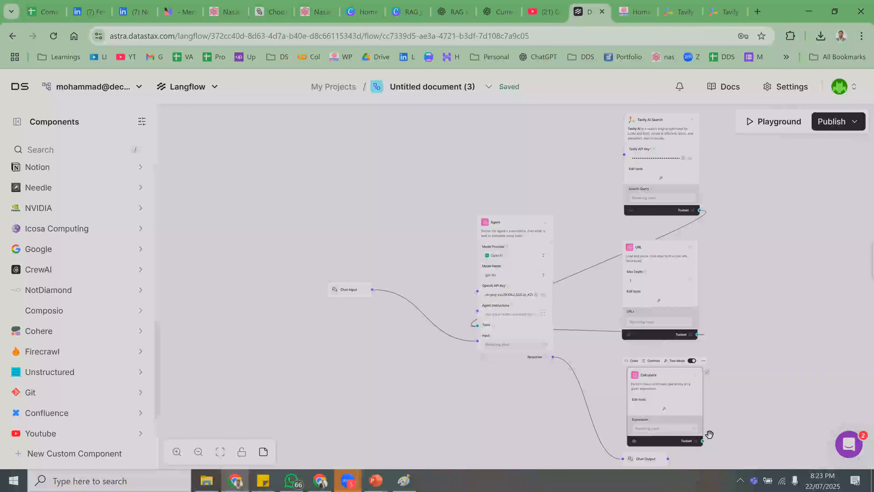
pyautogui.moveTo(703, 440); pyautogui.dragTo(476, 325)
# - Tidy the Calculator node's position beneath the URL node
pyautogui.click(680, 283)
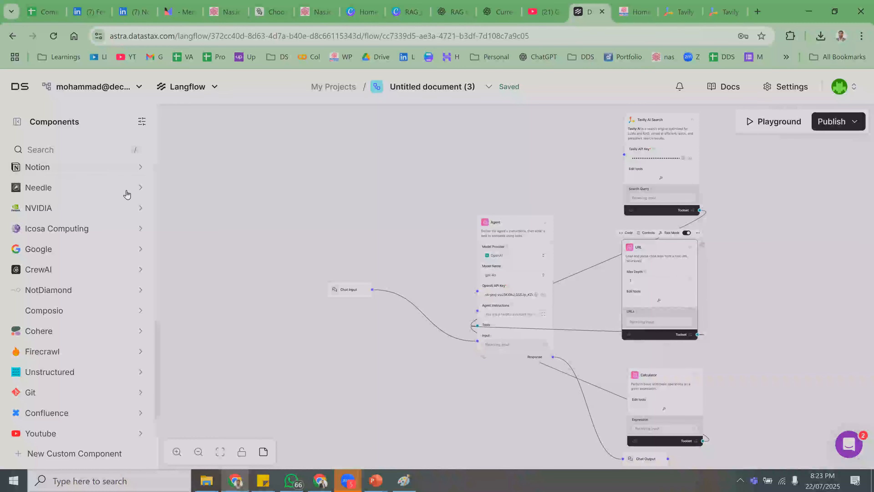
pyautogui.scroll(-2, 102, 399)
pyautogui.scroll(10, 102, 399)
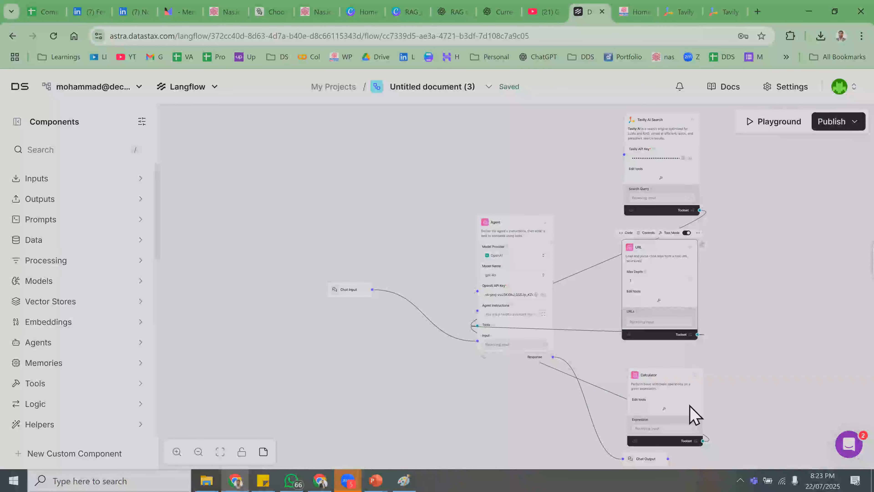
pyautogui.moveTo(653, 391); pyautogui.dragTo(649, 384)
pyautogui.click(643, 255)
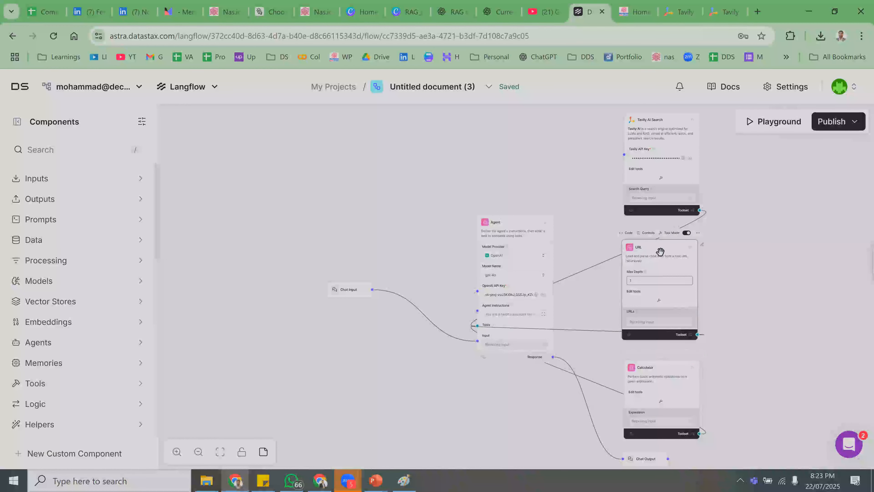
pyautogui.scroll(2, 670, 379)
pyautogui.scroll(-3, 720, 321)
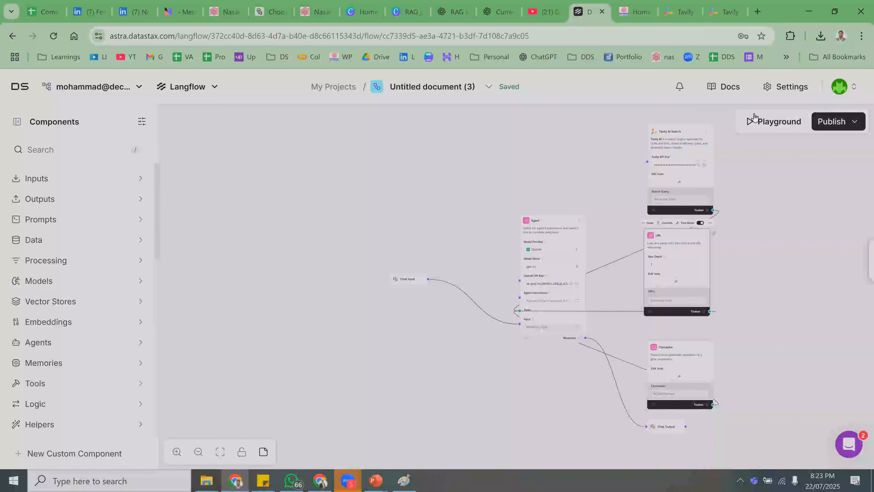
# - Open the Playground and ask the agent for 2335353 * 5335353
pyautogui.click(752, 130)
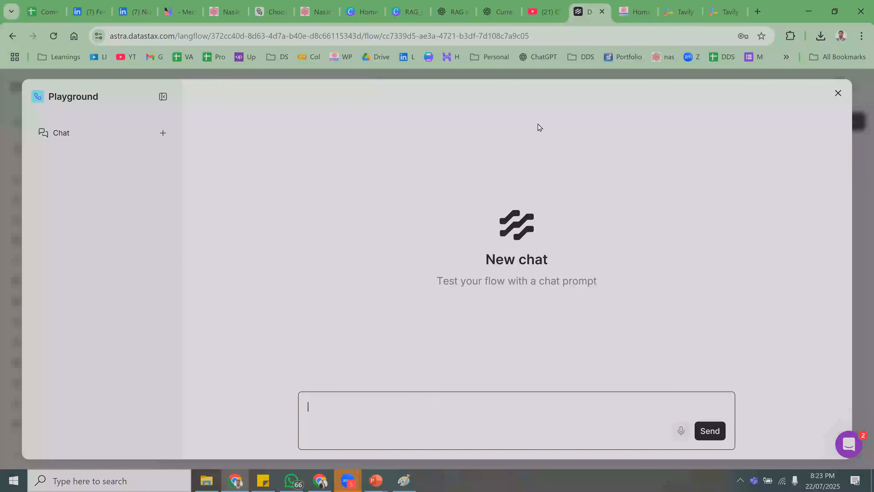
pyautogui.press('F1')
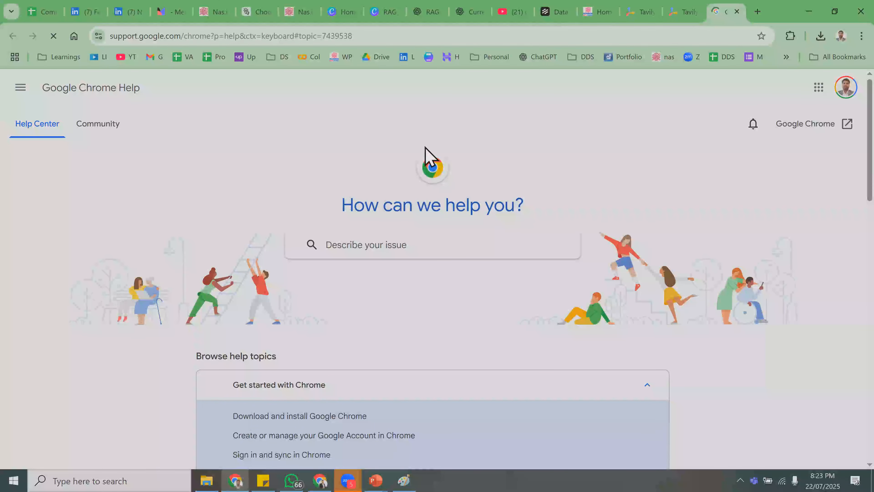
pyautogui.click(737, 11)
pyautogui.click(339, 402)
pyautogui.write('335353 * 5335353')
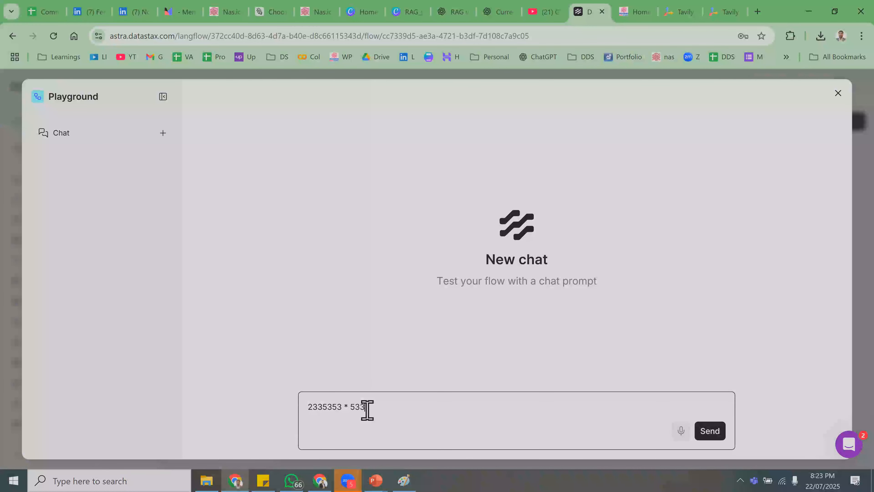
pyautogui.click(709, 431)
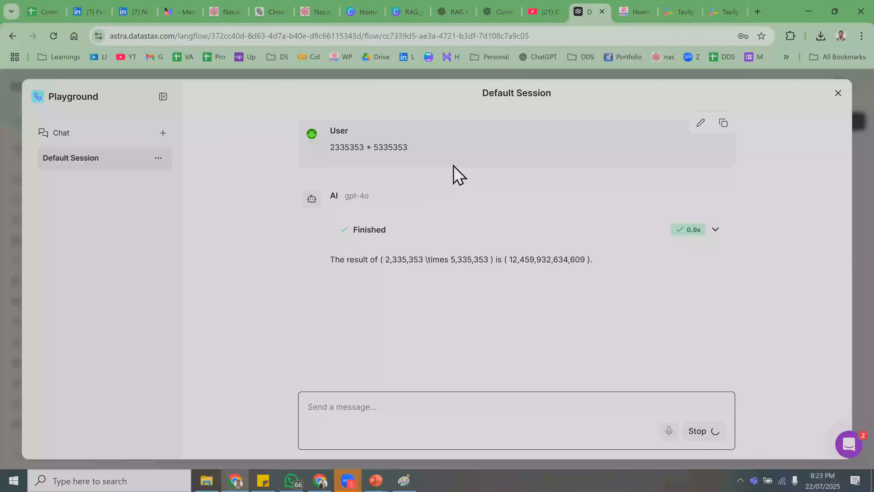
# - Check the Calculator step's 12,459,932,634,609 result, then type 'what is latest ai news'
pyautogui.click(647, 231)
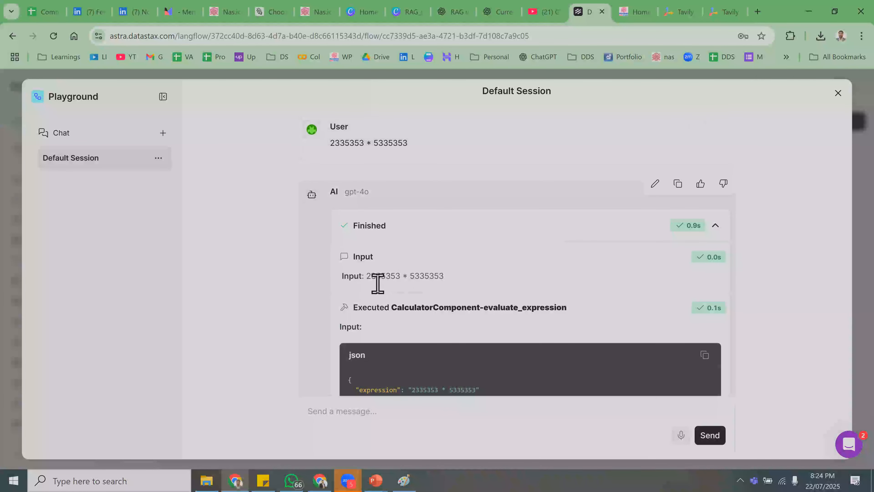
pyautogui.moveTo(367, 278); pyautogui.dragTo(475, 293)
pyautogui.moveTo(414, 307); pyautogui.dragTo(554, 308)
pyautogui.scroll(-1, 454, 368)
pyautogui.scroll(-4, 447, 361)
pyautogui.click(447, 406)
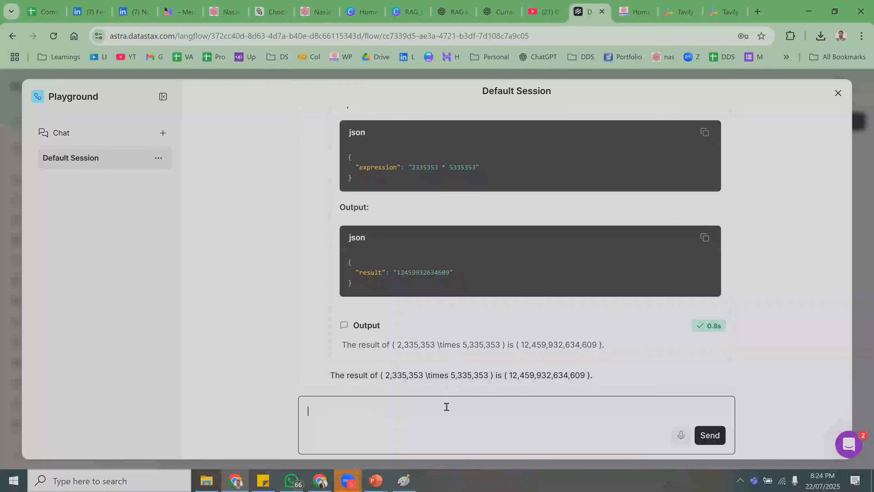
pyautogui.write('what is latest ai news')
# - Send 'what is latest ai news', inspect the Tavily timeout step, and close the Playground
pyautogui.click(709, 435)
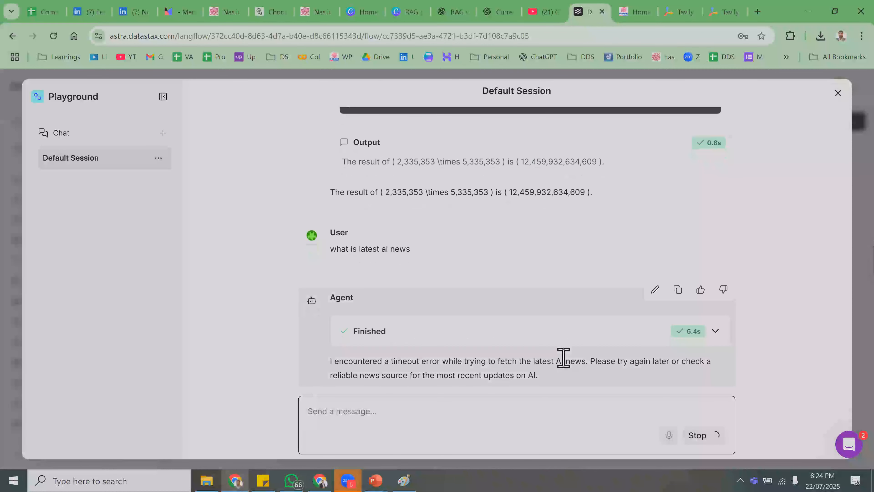
pyautogui.click(470, 339)
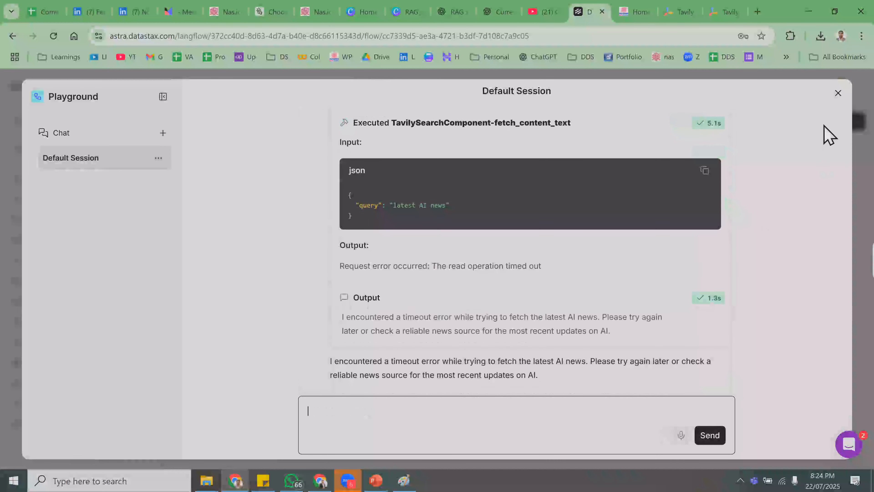
pyautogui.click(839, 94)
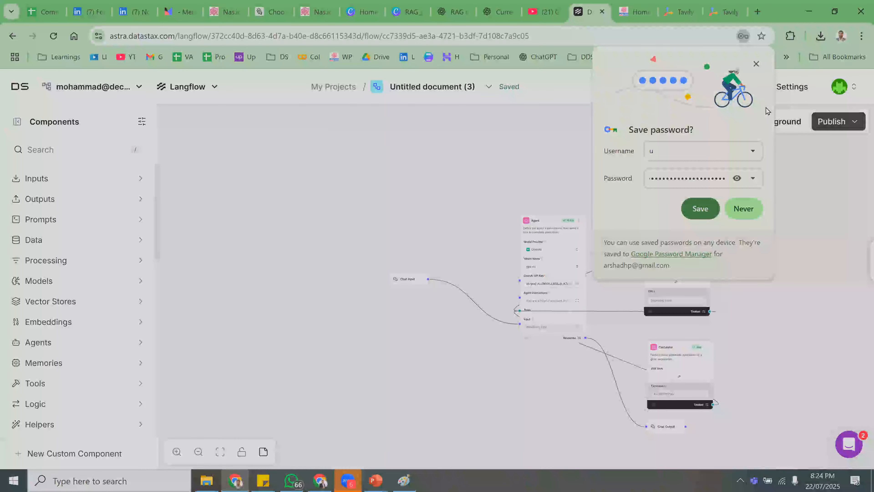
# - Switch on Shareable Playground in the Publish options and open its link in a new tab
pyautogui.click(756, 65)
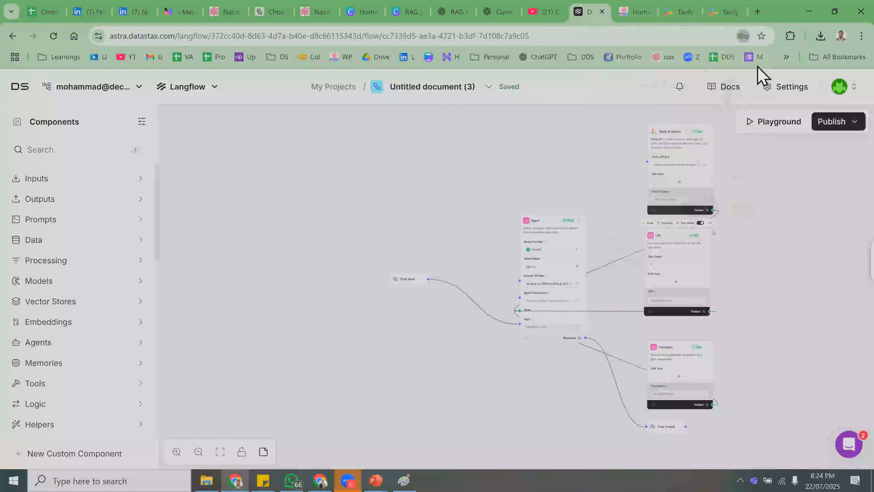
pyautogui.click(833, 128)
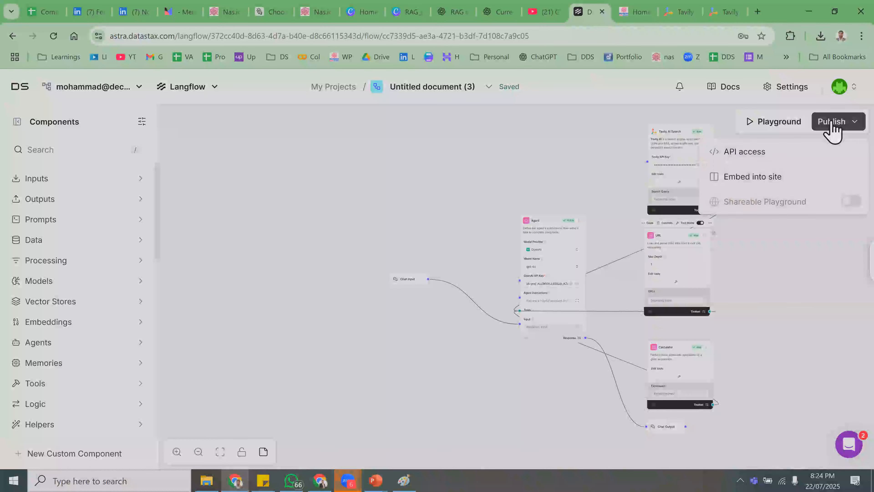
pyautogui.click(847, 206)
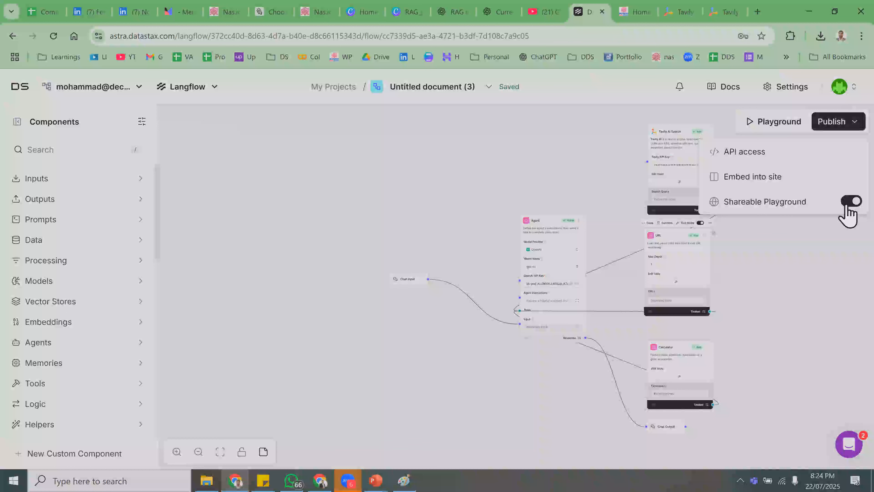
pyautogui.click(727, 206)
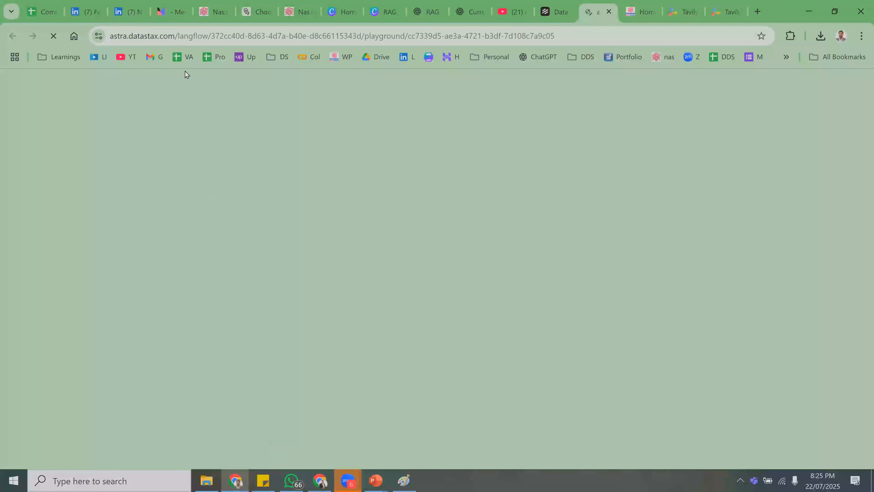
# - Test the shared playground link in another Chrome profile, then return to the 'Untitled document (3)' editor tab
pyautogui.click(186, 34)
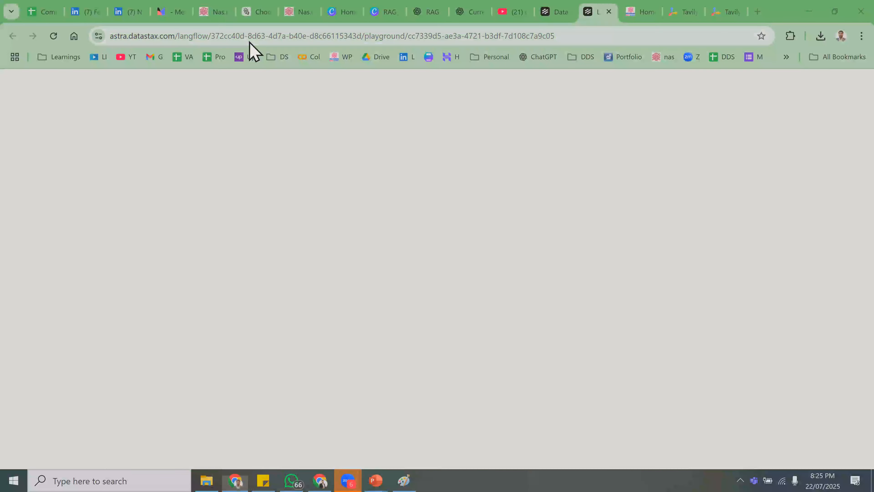
pyautogui.click(840, 36)
pyautogui.click(718, 247)
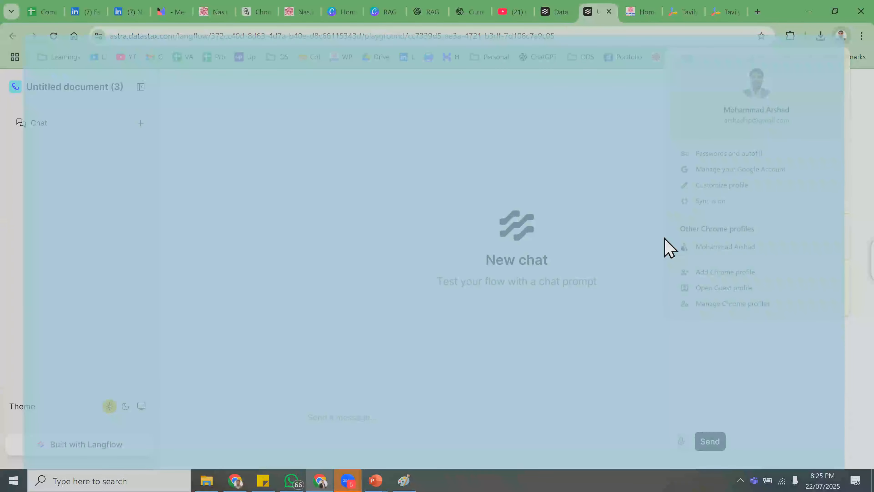
pyautogui.click(283, 35)
pyautogui.write('https://astra.datastax.com/langflow/372cc40d-8d63-4d7a-b40e-d8c66115343d/playground/cc7339d5-ae3a-4721-b3df-7d108c7a9c05')
pyautogui.press('Return')
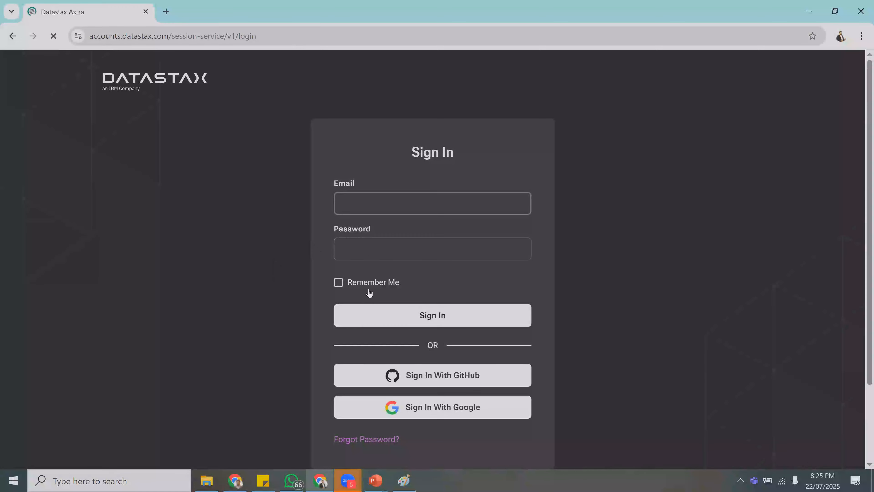
pyautogui.click(808, 11)
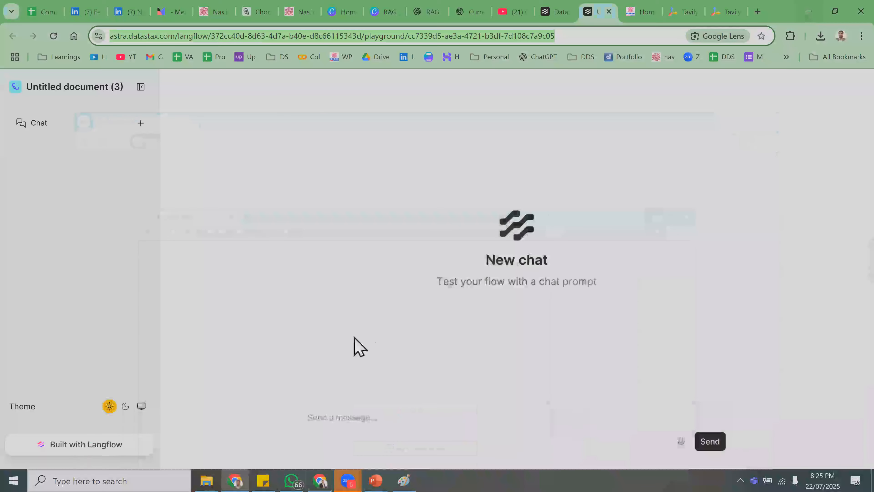
pyautogui.click(563, 4)
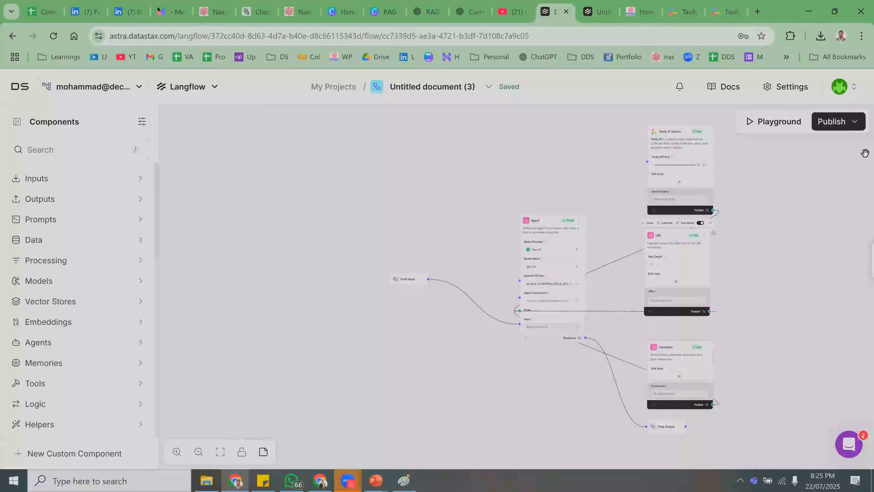
# - Open the flow's Publish options, then start a new tab going to colab.research.google.com
pyautogui.click(839, 131)
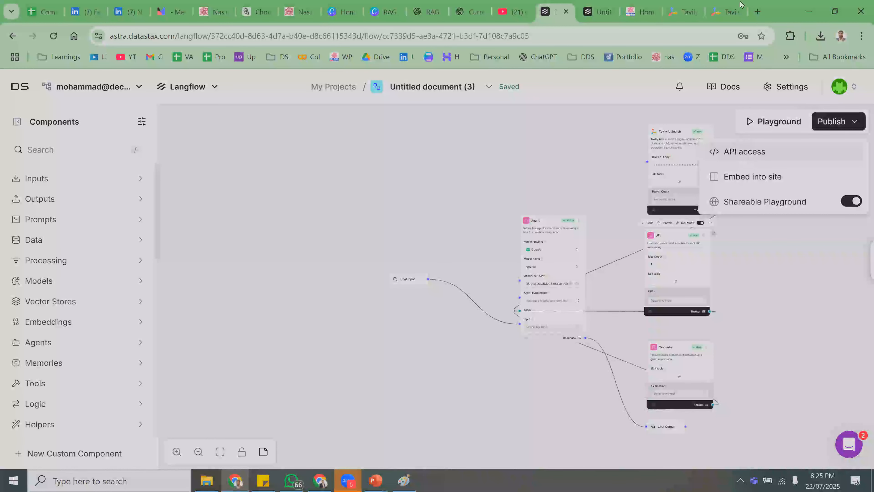
pyautogui.click(757, 11)
pyautogui.write('col')
pyautogui.press('Return')
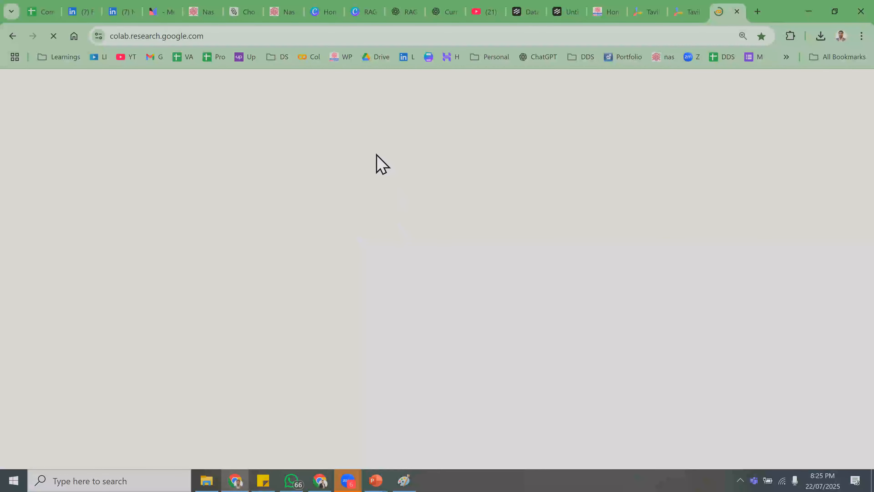
# - Browse the recent Colab notebooks and try a 'langf' name search before clearing it
pyautogui.scroll(-8, 495, 283)
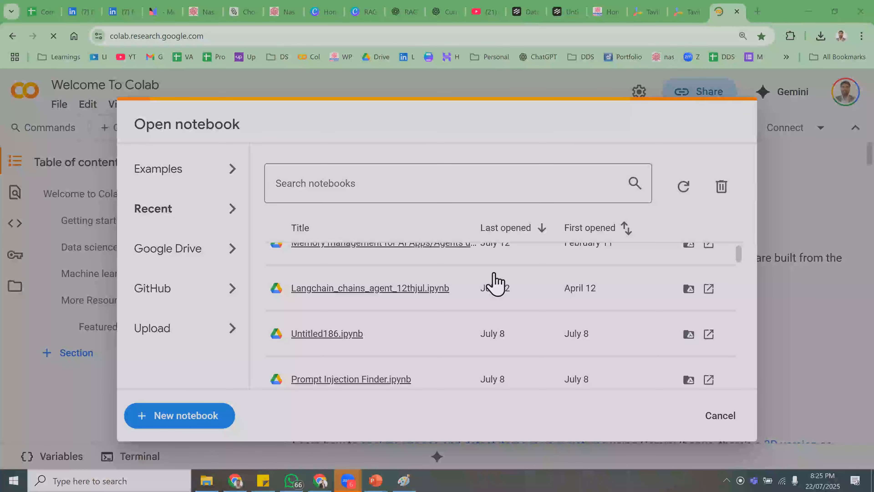
pyautogui.scroll(-5, 495, 282)
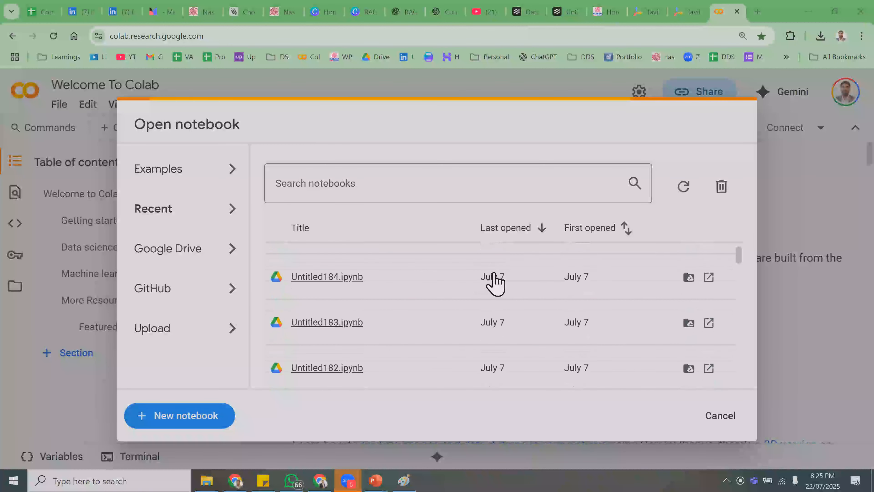
pyautogui.scroll(-5, 495, 283)
pyautogui.scroll(-3, 494, 283)
pyautogui.scroll(5, 493, 283)
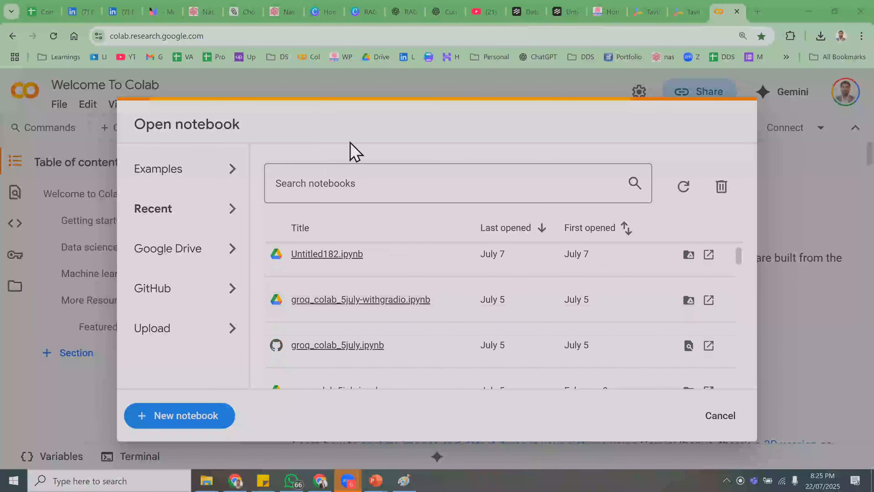
pyautogui.click(353, 195)
pyautogui.write('langflow')
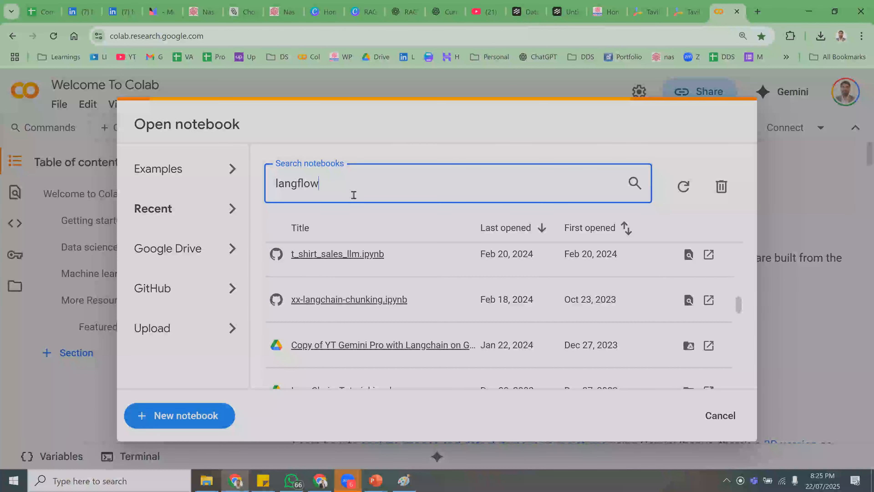
pyautogui.write('f')
pyautogui.press('BackSpace')
pyautogui.press('BackSpace')
pyautogui.press('BackSpace')
pyautogui.press('BackSpace')
pyautogui.press('BackSpace')
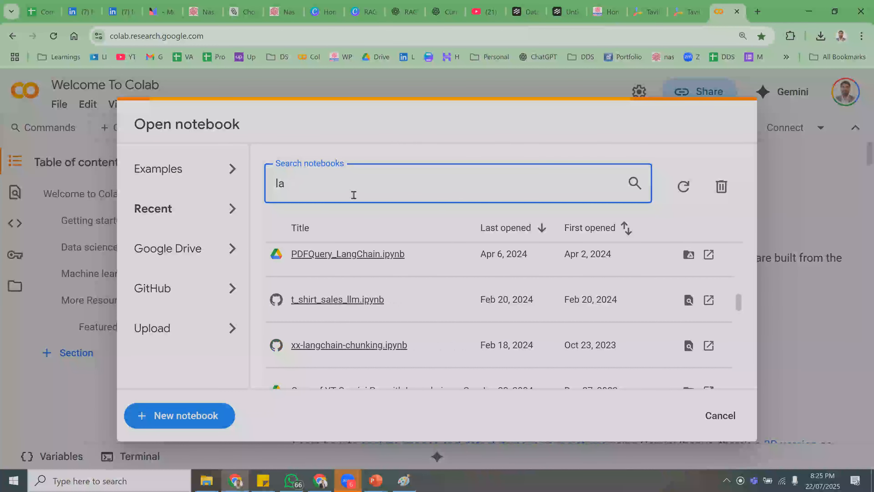
# - Open Untitled188.ipynb from the recent notebooks, then close the Colab tab
pyautogui.scroll(5, 396, 331)
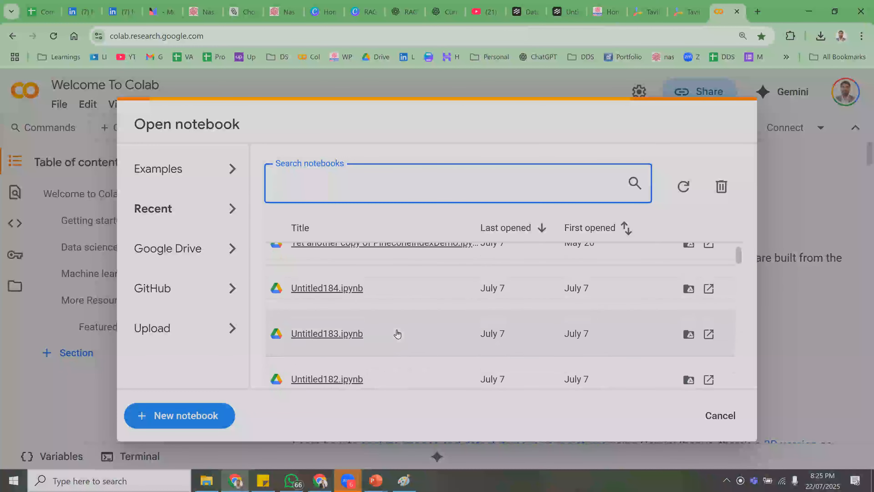
pyautogui.scroll(4, 399, 330)
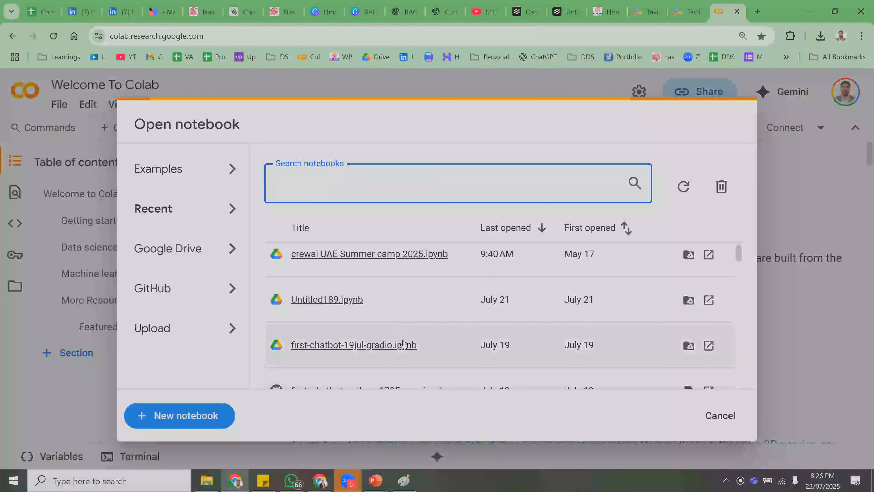
pyautogui.scroll(-4, 404, 362)
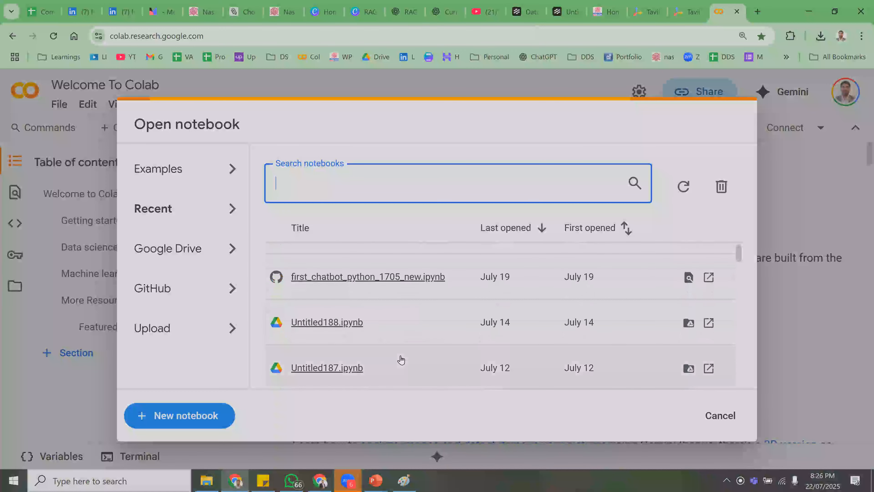
pyautogui.click(342, 322)
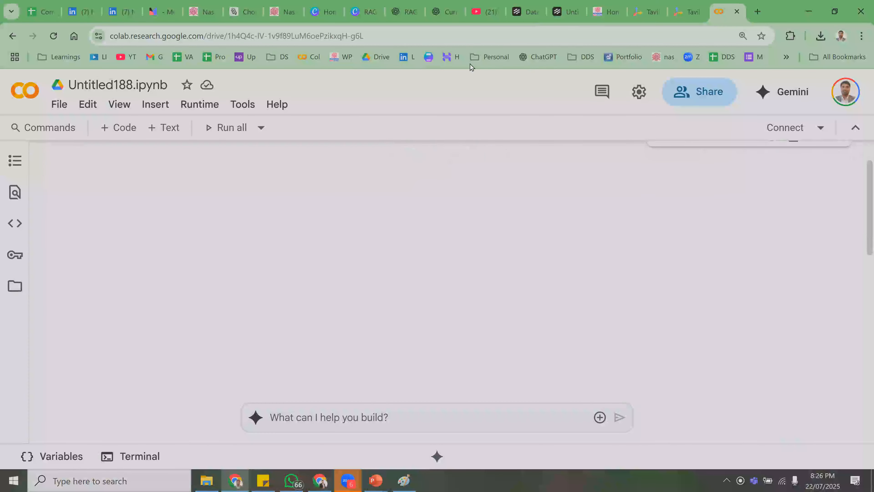
pyautogui.click(737, 12)
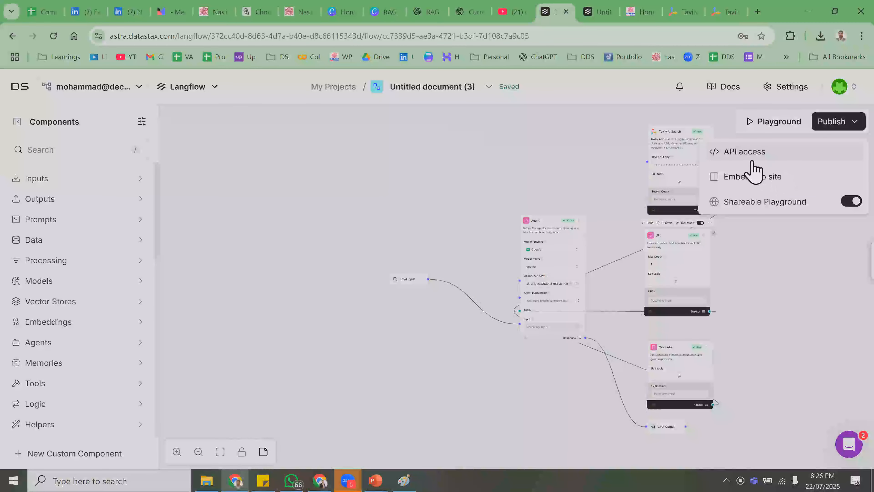
pyautogui.click(751, 177)
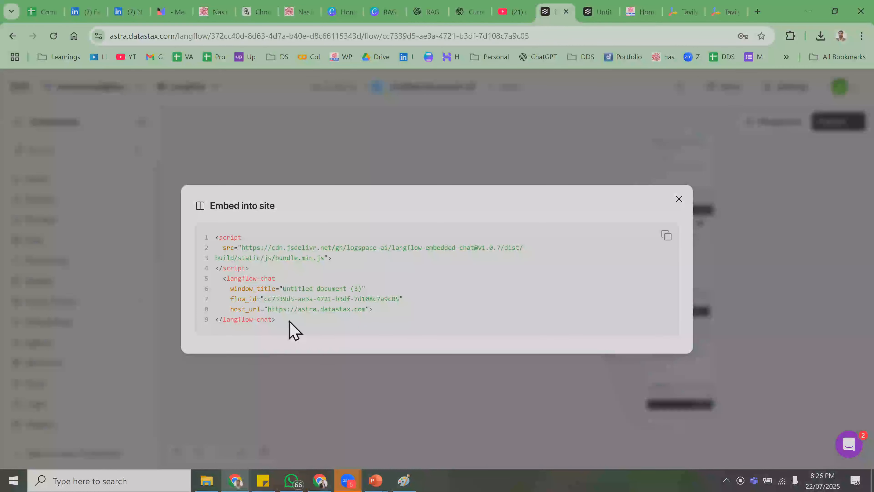
pyautogui.moveTo(289, 321); pyautogui.dragTo(192, 235)
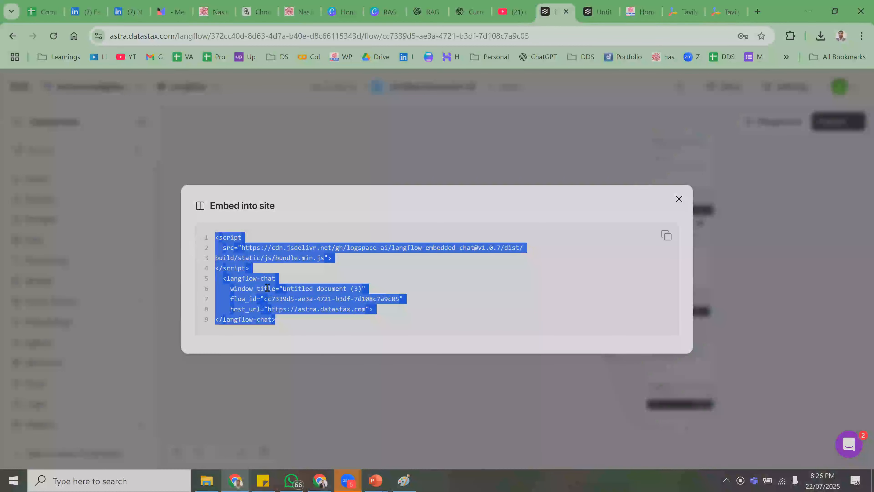
pyautogui.click(201, 157)
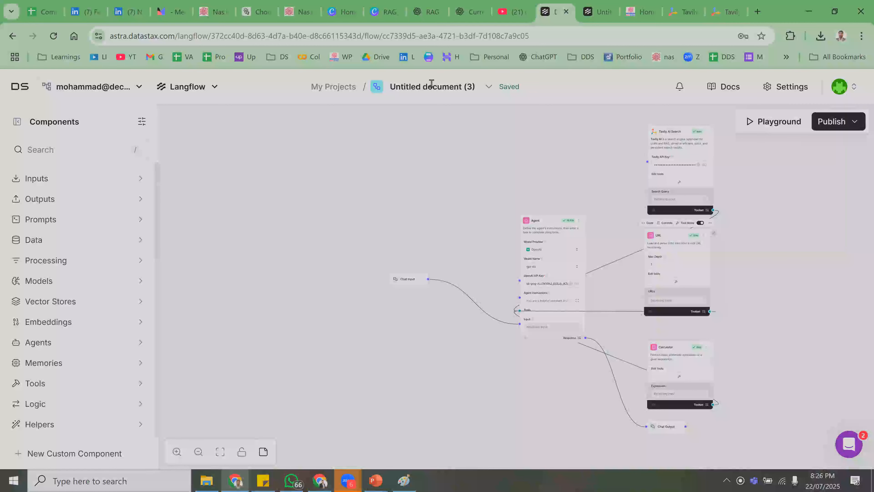
# - Rename the flow to 'AI AGent Workshop Jun 22' via Edit Details, fixing the 'WOrkshop' typo, and save
pyautogui.click(467, 87)
pyautogui.click(482, 90)
pyautogui.click(488, 87)
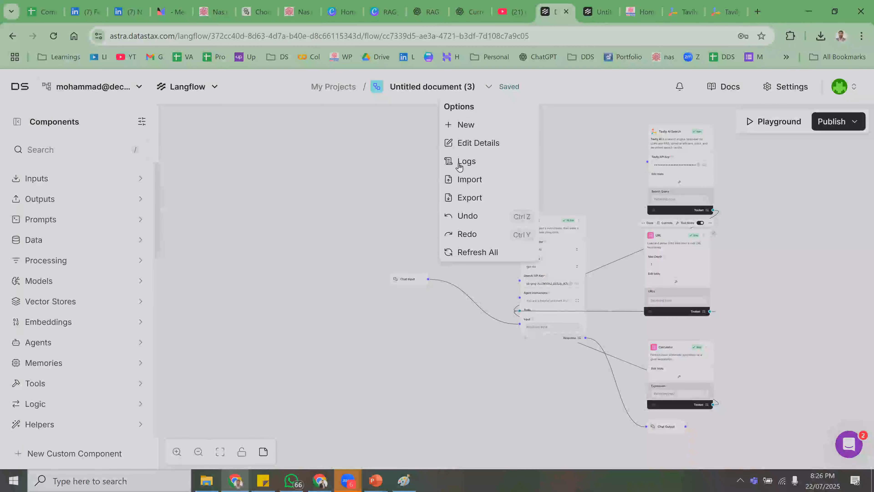
pyautogui.click(476, 143)
pyautogui.moveTo(408, 215); pyautogui.dragTo(271, 212)
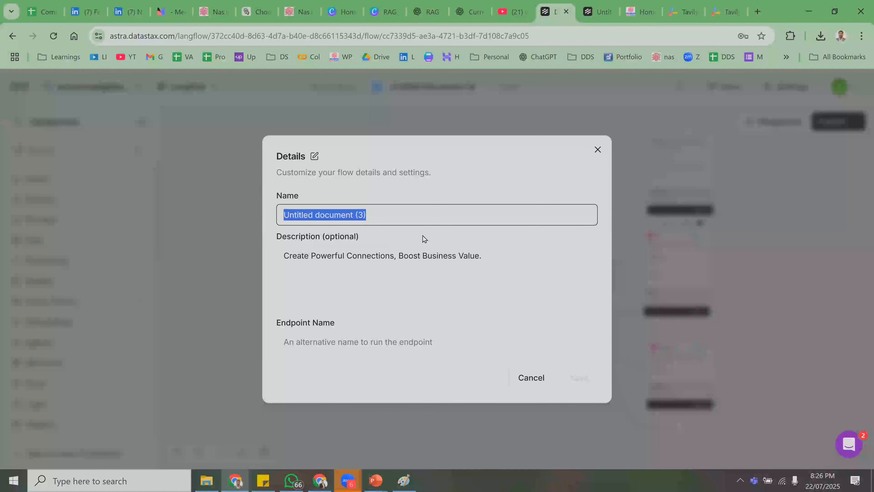
pyautogui.write('AI ')
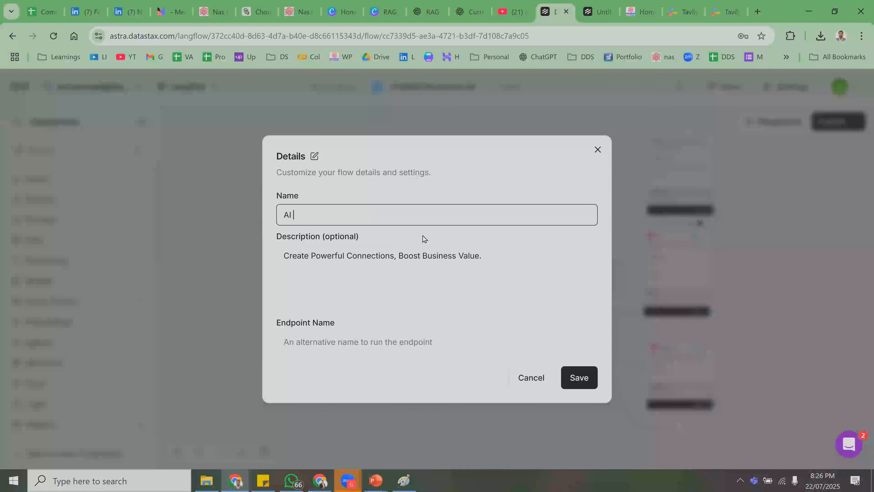
pyautogui.write('AGent WOrkshop Jun 22')
pyautogui.moveTo(326, 216); pyautogui.dragTo(332, 217)
pyautogui.click(329, 217)
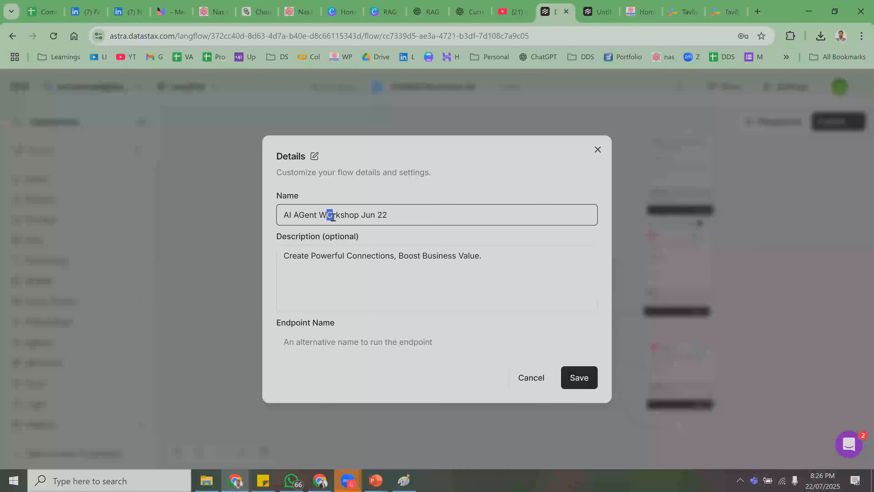
pyautogui.write('o')
pyautogui.click(586, 380)
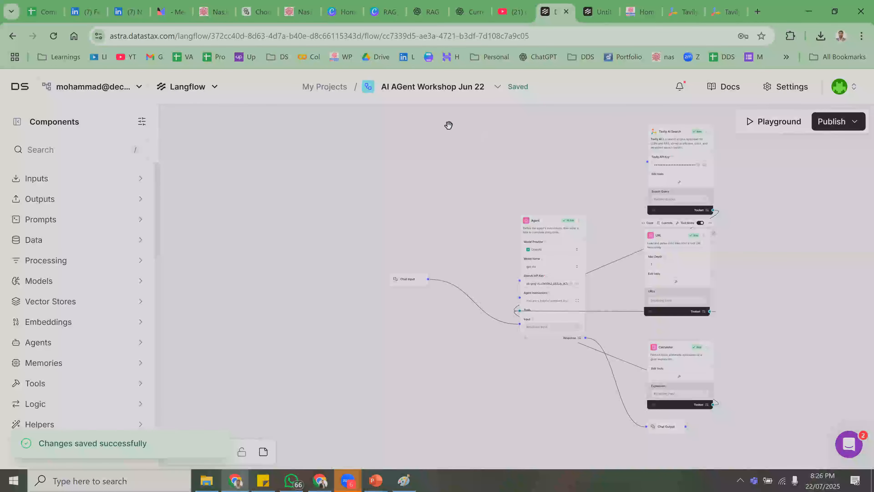
# - Open Publish > Embed into site and check the snippet's window_title 'AI AGent Workshop Jun 22'
pyautogui.click(831, 122)
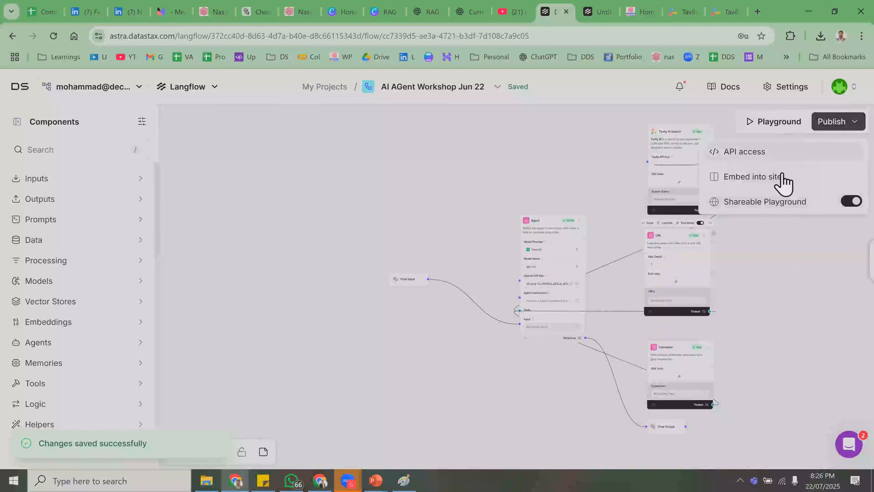
pyautogui.click(750, 176)
pyautogui.moveTo(277, 286); pyautogui.dragTo(378, 291)
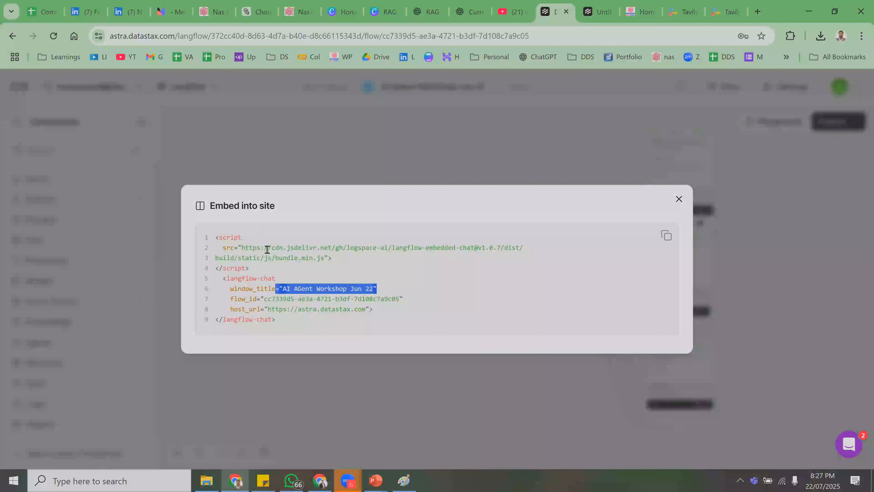
pyautogui.moveTo(271, 248); pyautogui.dragTo(351, 336)
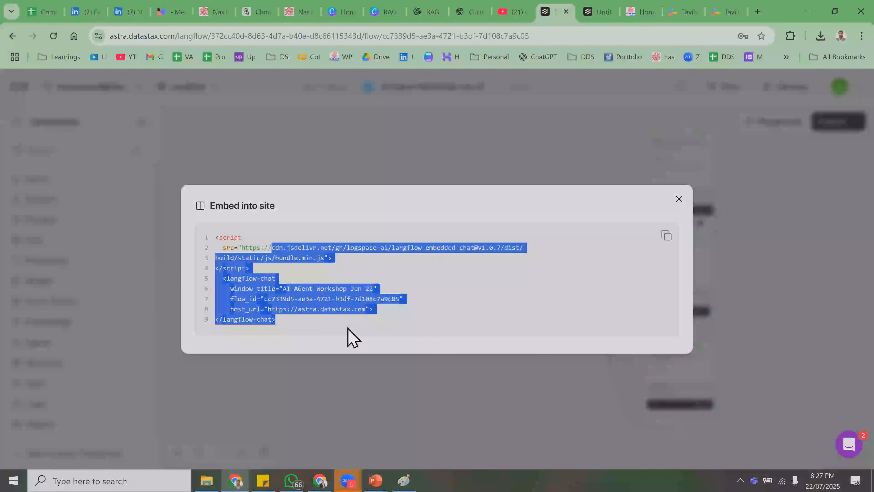
pyautogui.click(211, 310)
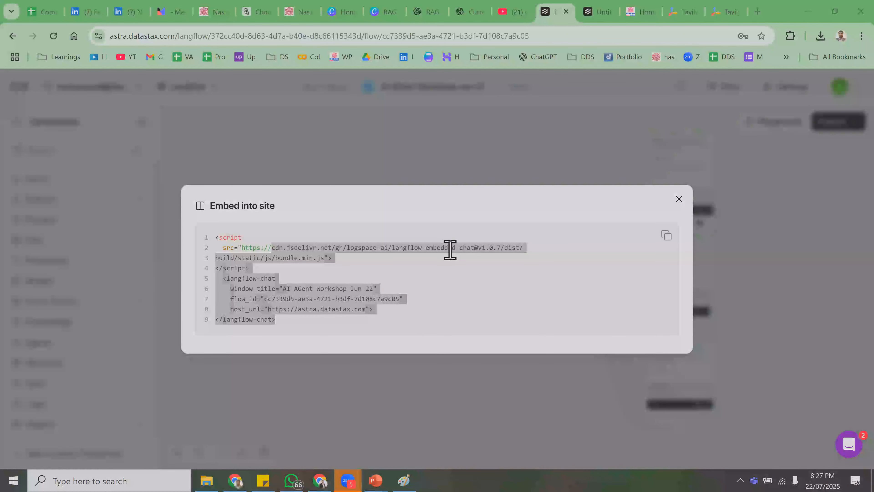
pyautogui.click(484, 275)
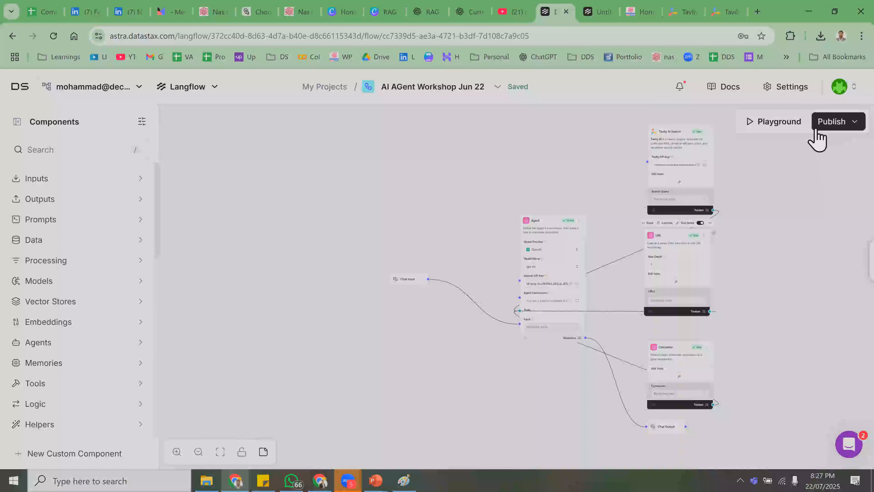
# - Reopen the Embed into site code, select the snippet, and close it to the canvas
pyautogui.click(816, 138)
pyautogui.click(824, 136)
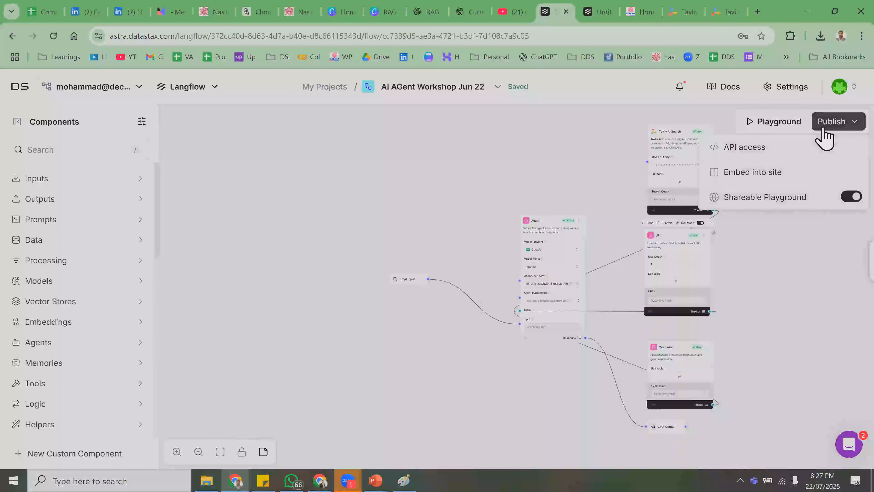
pyautogui.click(770, 186)
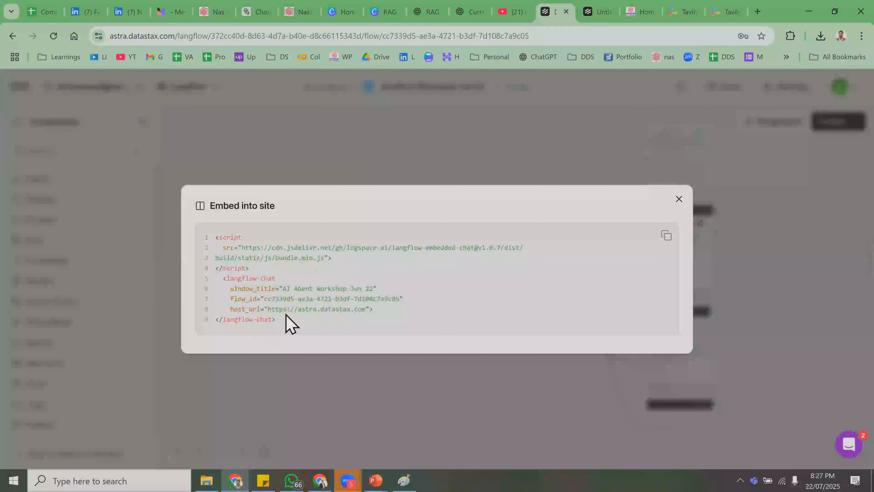
pyautogui.moveTo(286, 308); pyautogui.dragTo(219, 237)
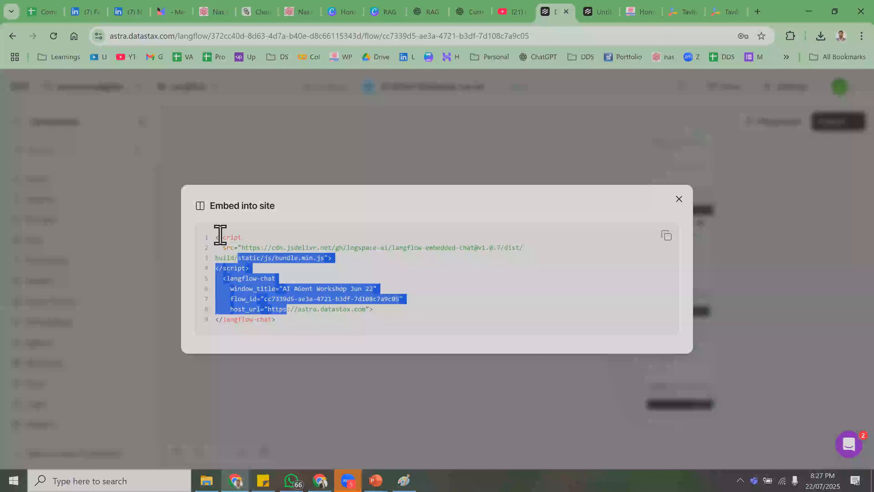
pyautogui.click(432, 172)
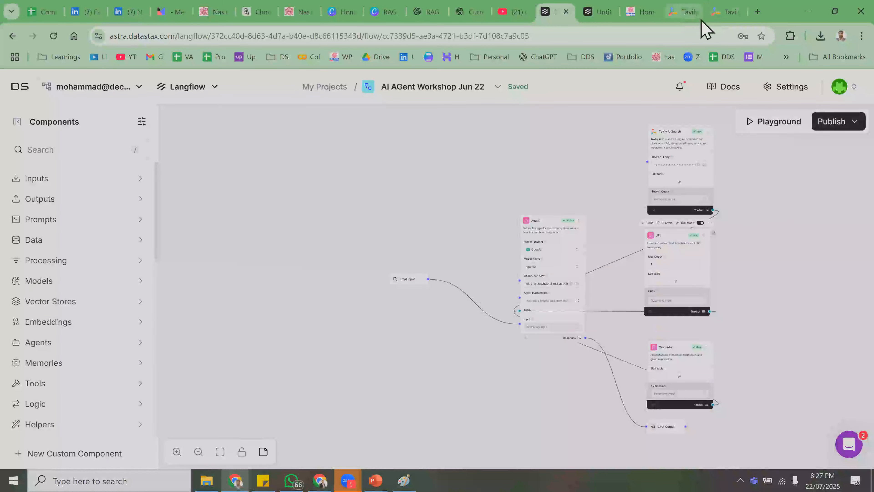
pyautogui.click(831, 132)
pyautogui.click(794, 161)
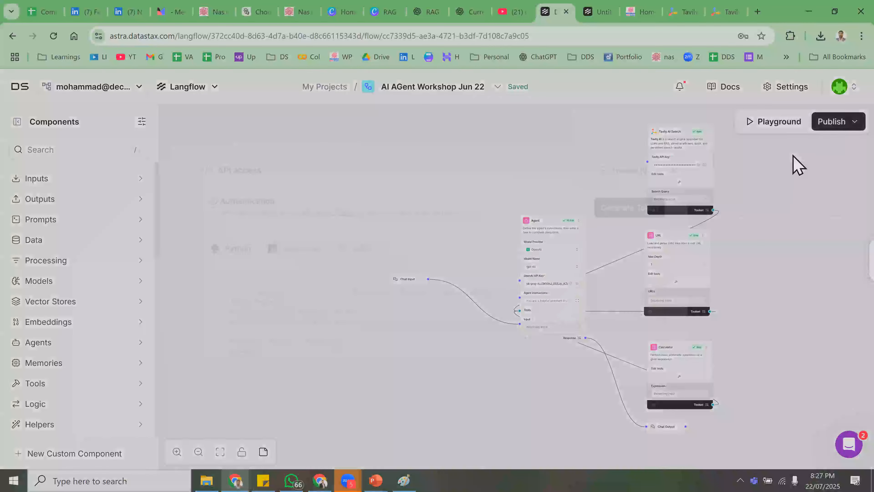
pyautogui.scroll(-3, 325, 304)
pyautogui.moveTo(250, 285); pyautogui.dragTo(205, 275)
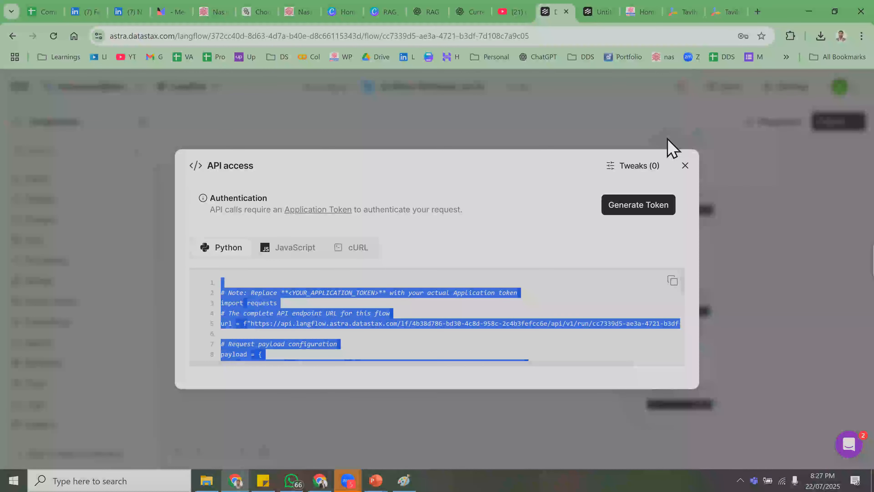
pyautogui.scroll(-4, 304, 306)
pyautogui.scroll(4, 320, 308)
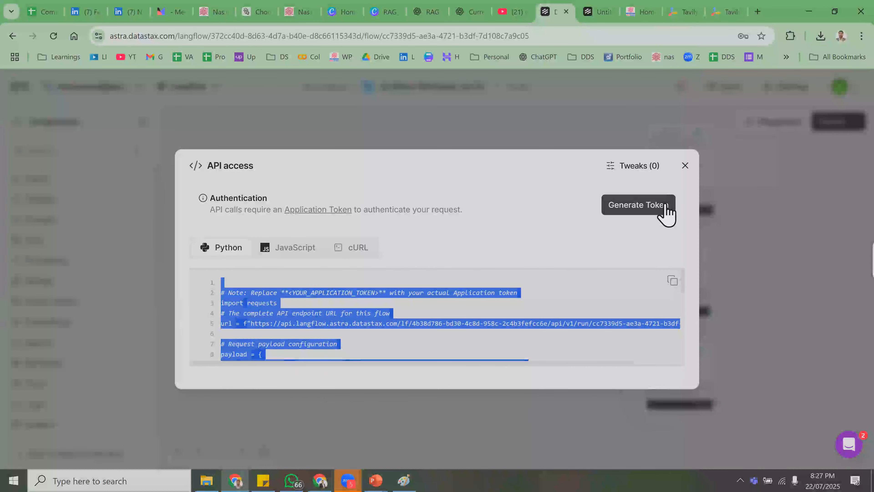
pyautogui.scroll(-2, 378, 330)
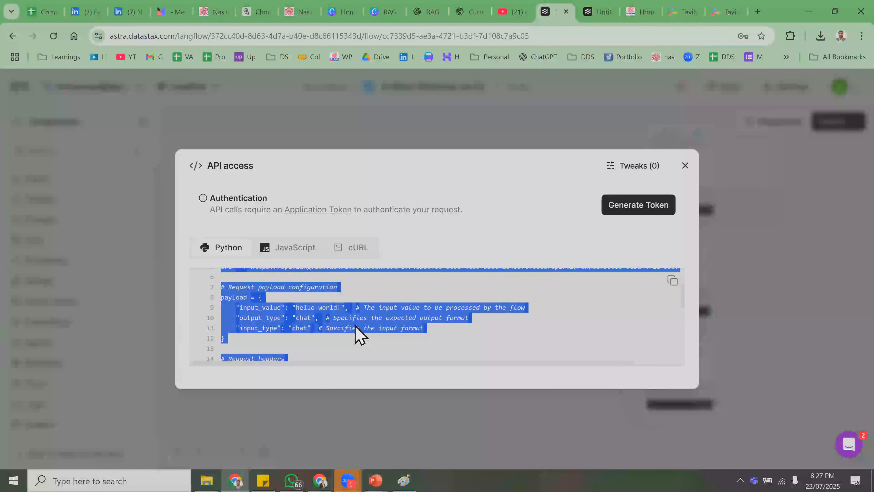
pyautogui.scroll(3, 624, 289)
pyautogui.click(748, 265)
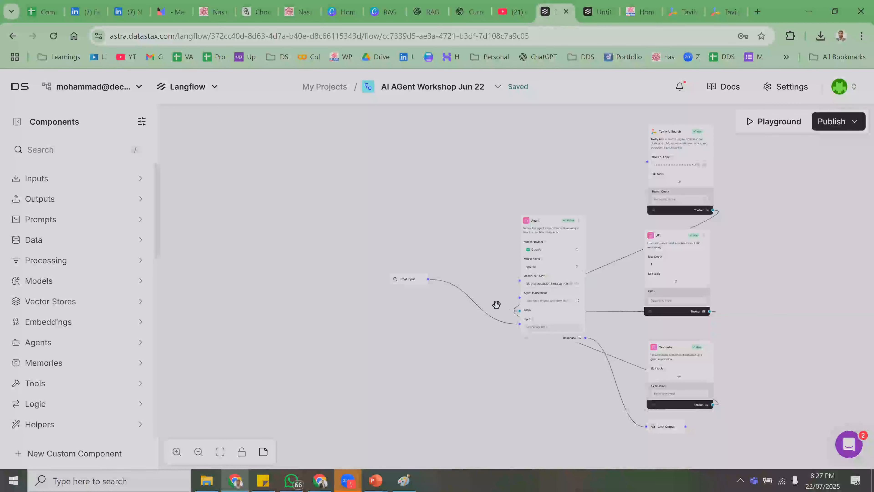
pyautogui.scroll(2, 367, 368)
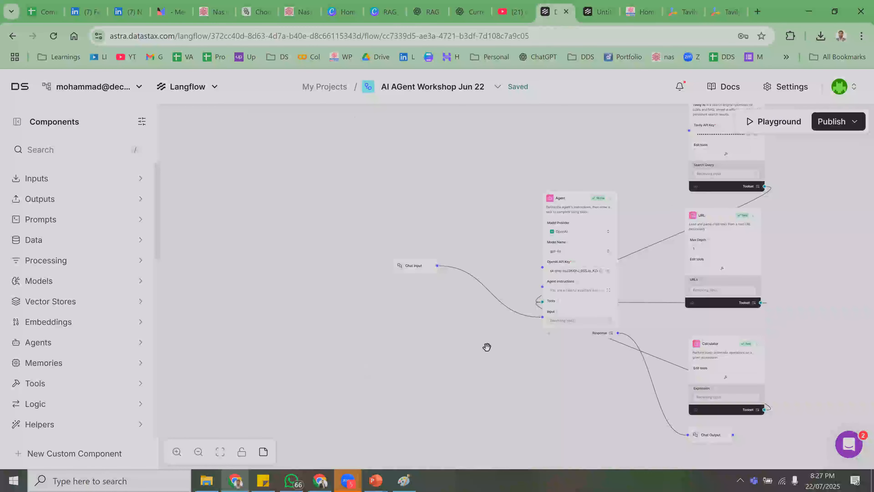
pyautogui.moveTo(488, 347); pyautogui.dragTo(398, 343)
pyautogui.moveTo(679, 342); pyautogui.dragTo(624, 361)
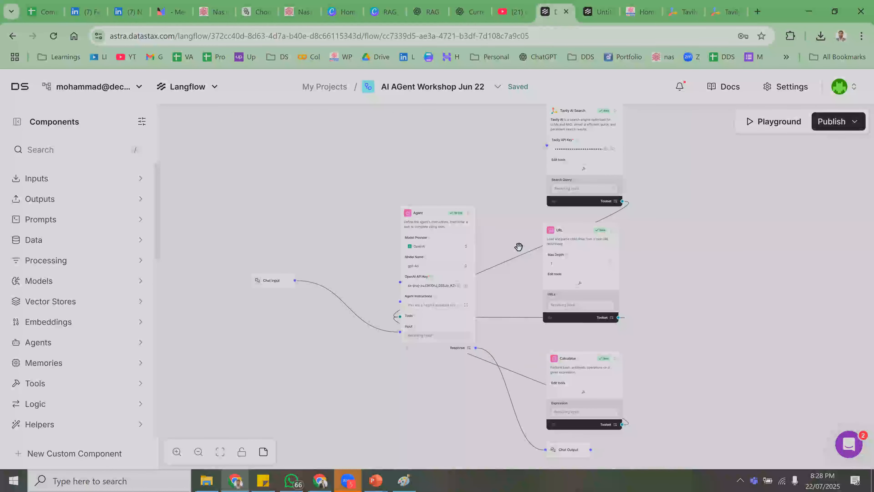
pyautogui.click(831, 128)
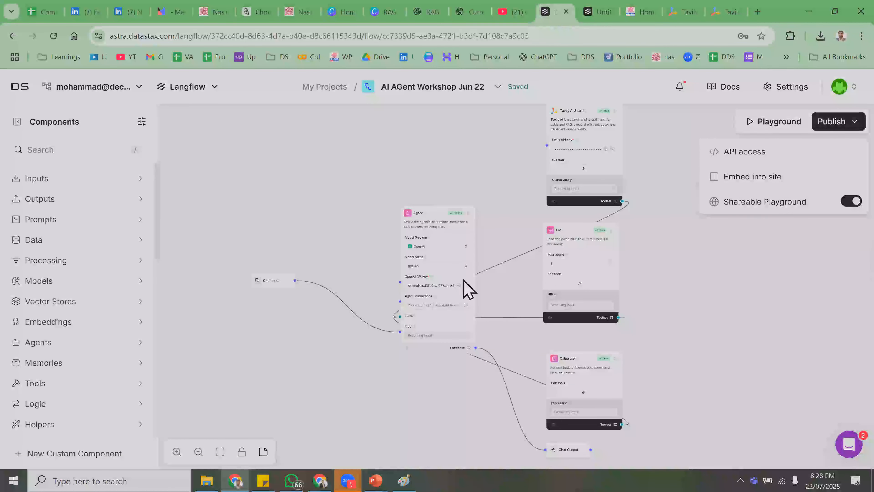
pyautogui.click(429, 308)
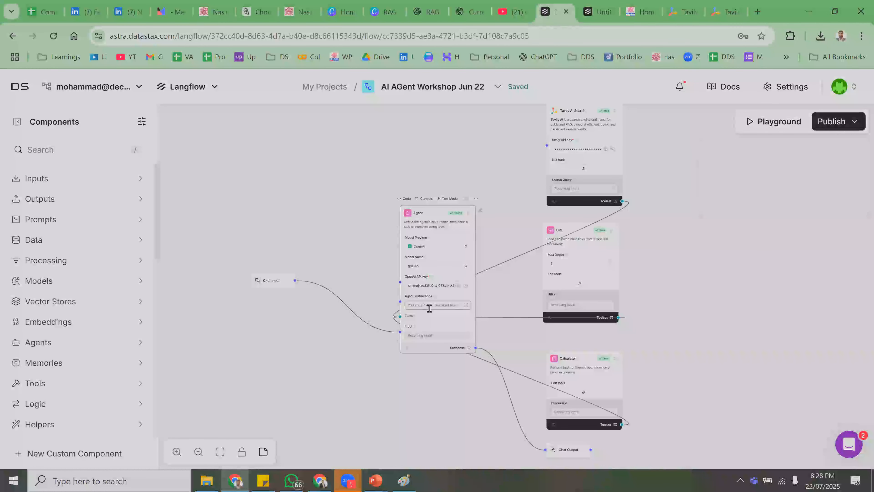
pyautogui.click(466, 305)
# - Select the full Agent Instructions sentence, then close the instructions editor
pyautogui.moveTo(460, 154); pyautogui.dragTo(5, 129)
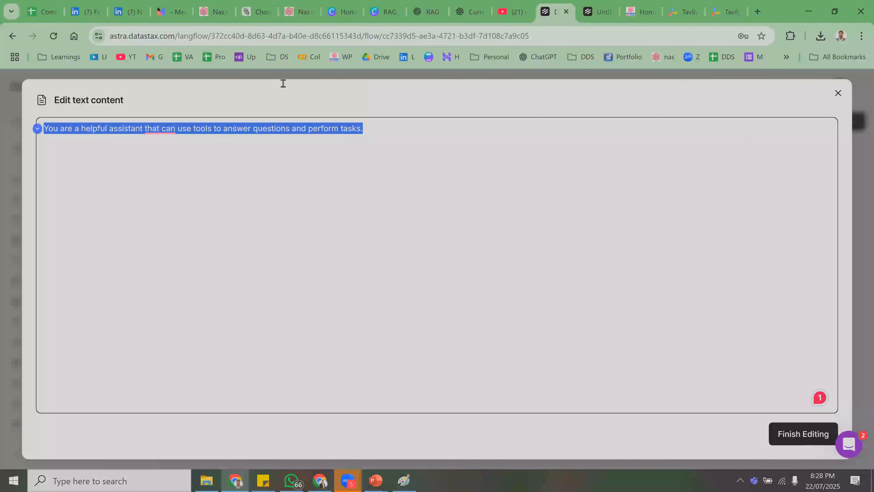
pyautogui.click(854, 130)
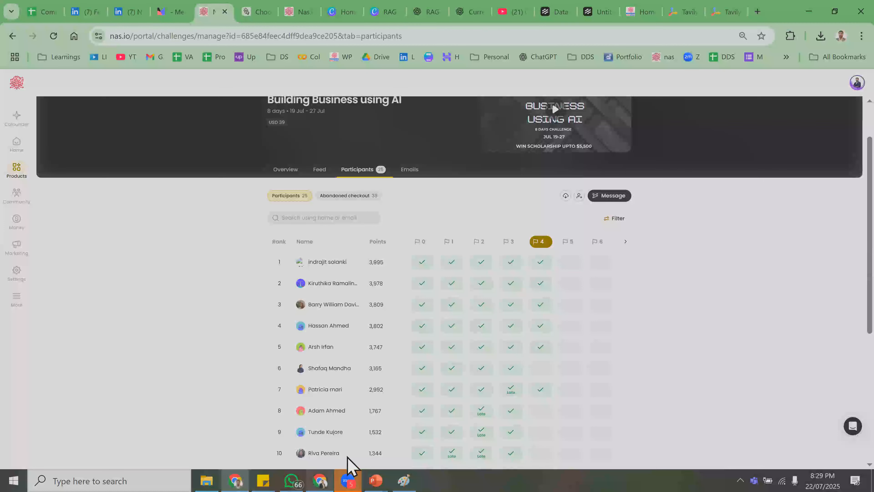
# - Scroll through the challenge's Participants ranking and back up
pyautogui.moveTo(347, 478)
pyautogui.click(424, 425)
pyautogui.rightClick(348, 480)
pyautogui.click(377, 379)
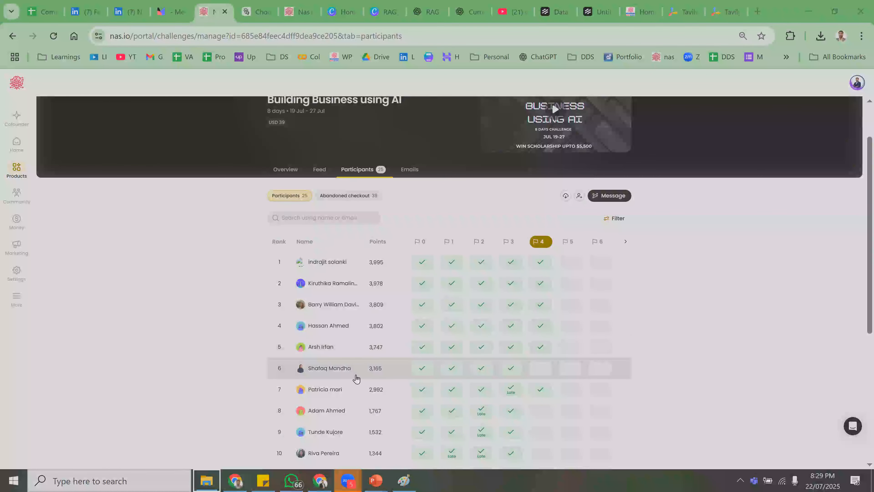
pyautogui.scroll(-2, 356, 379)
pyautogui.scroll(-2, 354, 378)
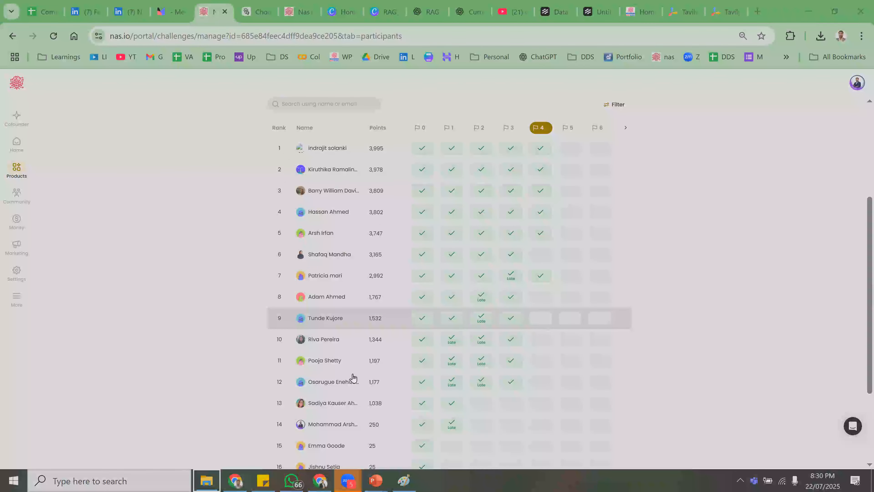
pyautogui.scroll(-2, 353, 378)
pyautogui.scroll(8, 353, 377)
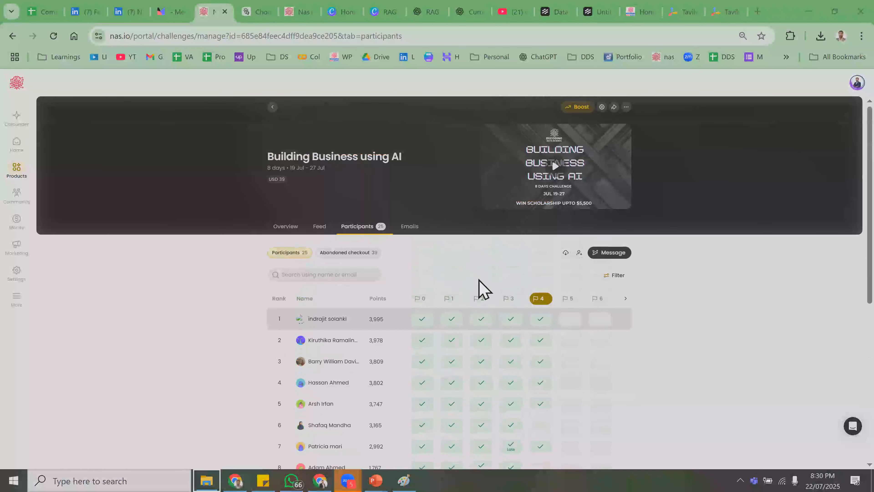
# - Open the Overview tab and scroll through the challenge's 9 checkpoints
pyautogui.click(290, 228)
pyautogui.scroll(-2, 396, 364)
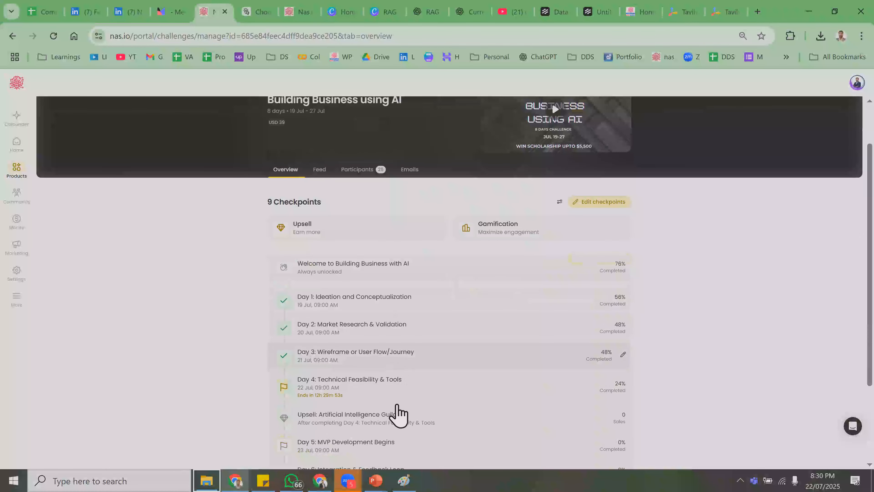
pyautogui.scroll(-3, 396, 406)
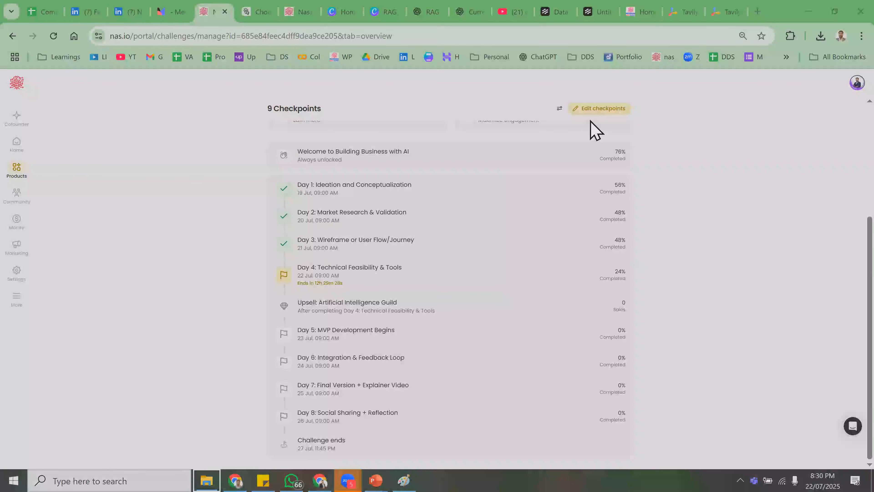
pyautogui.scroll(5, 353, 293)
# - Filter Products to challenges and open Building AI Application's Participants tab
pyautogui.click(272, 106)
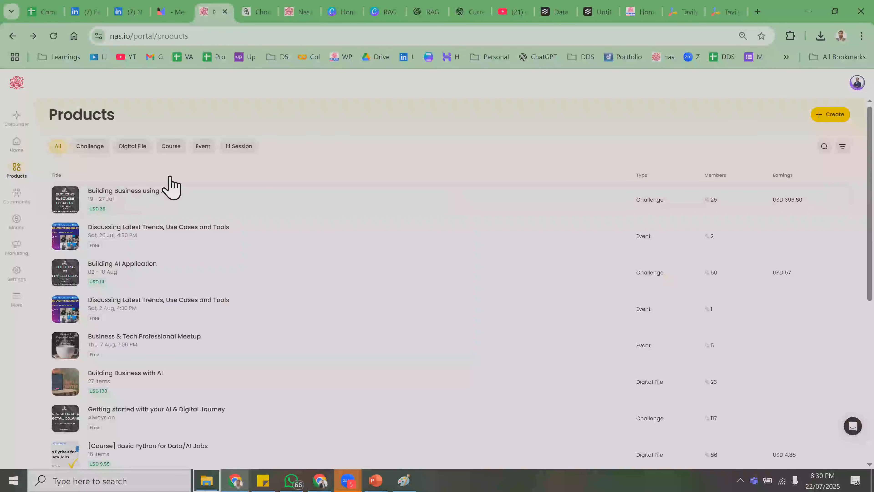
pyautogui.click(98, 147)
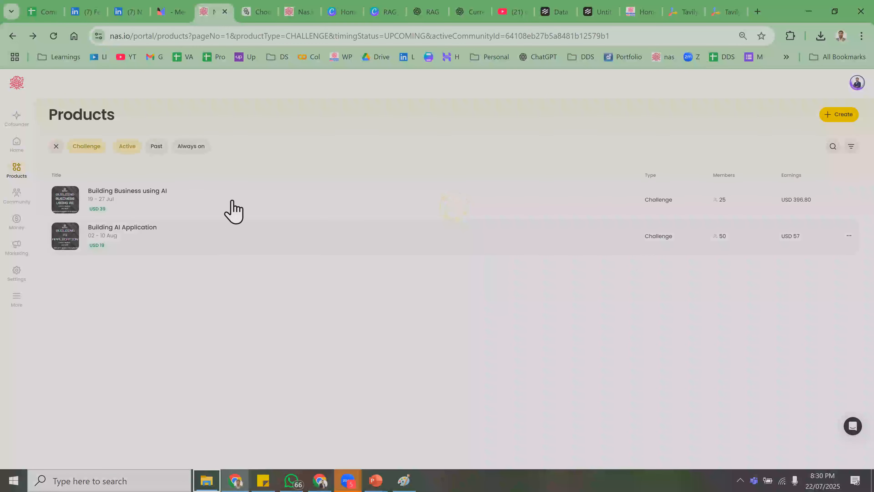
pyautogui.click(249, 241)
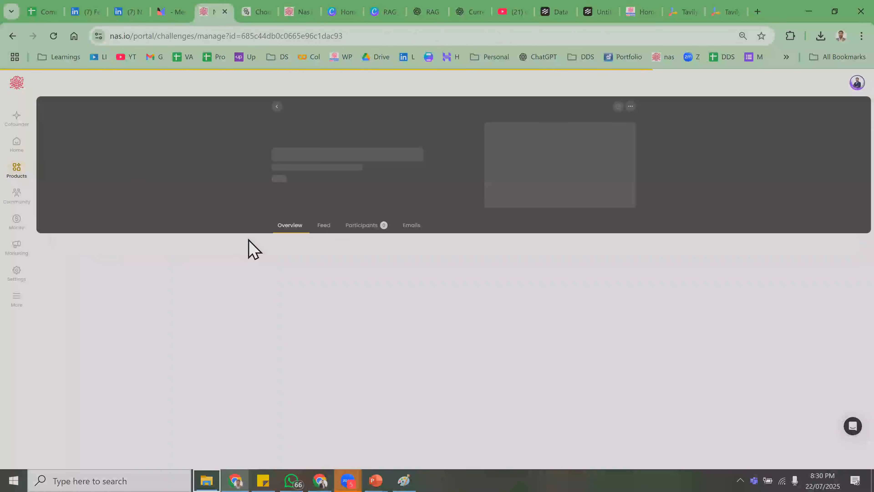
pyautogui.click(371, 230)
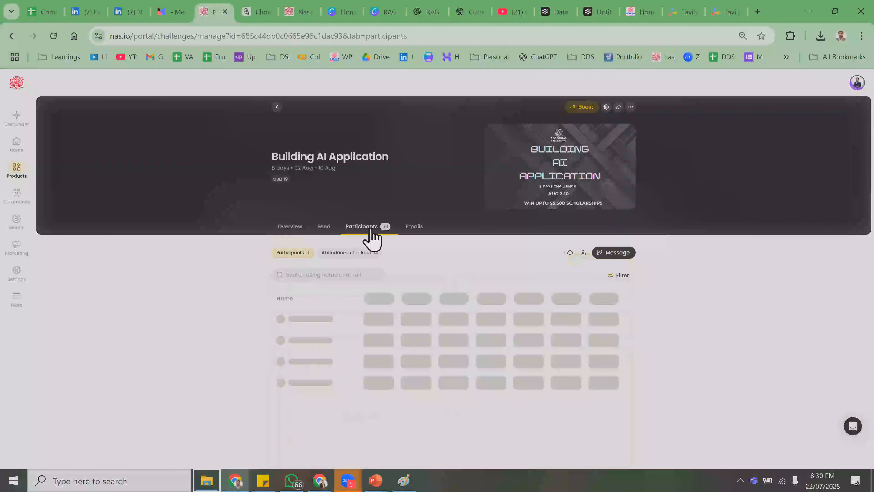